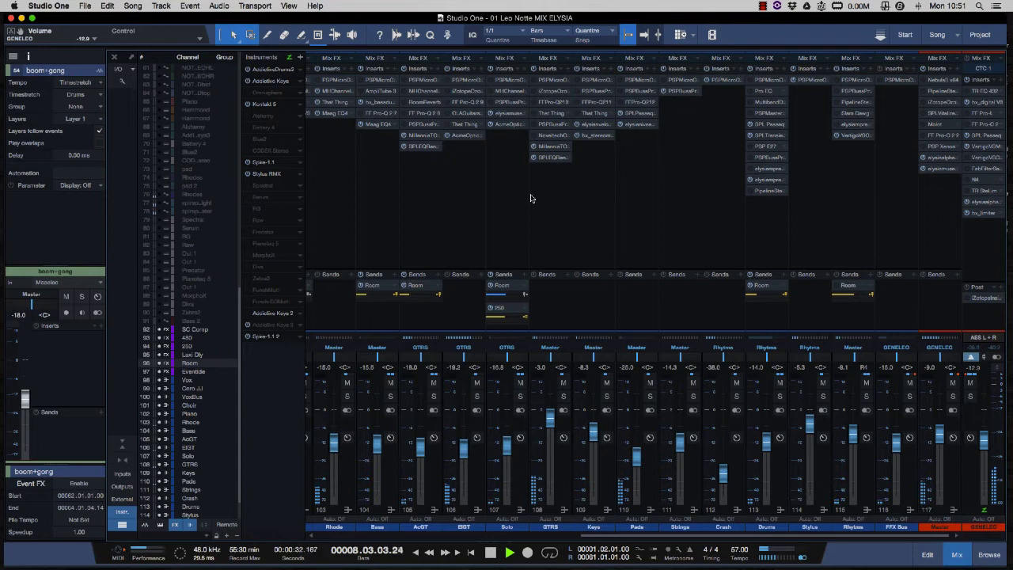
Raise the GENELEC output level to about -1.9 dB and solo the Piano channel
scroll(479, 174, "left", 3)
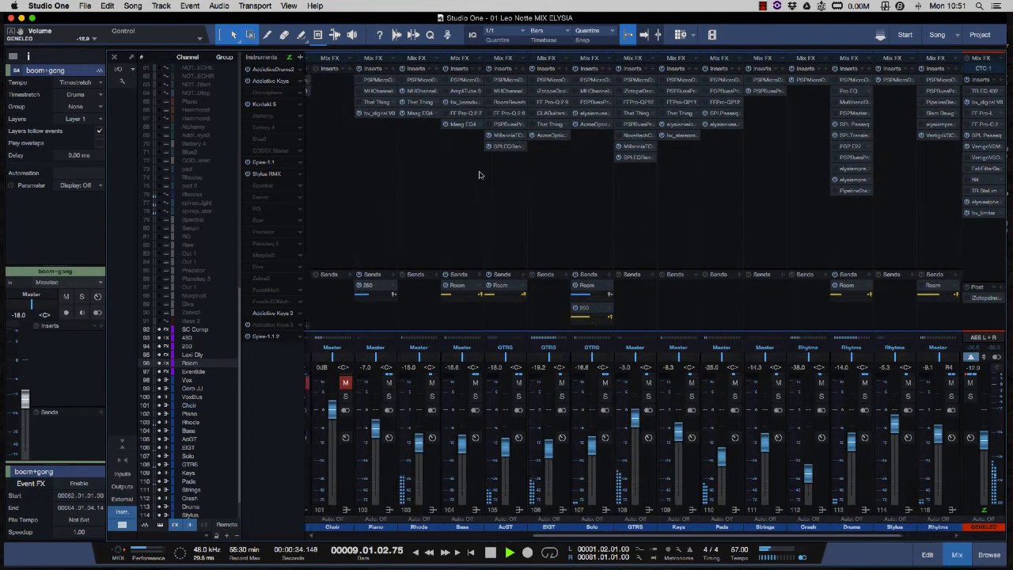
left_click_drag(986, 442, 991, 412)
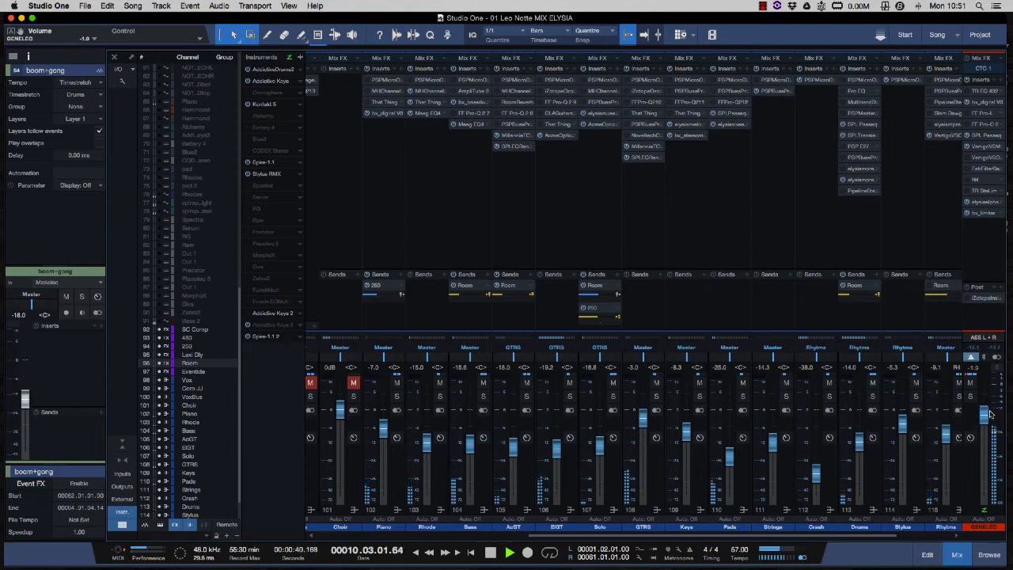
left_click(381, 173)
left_click(396, 395)
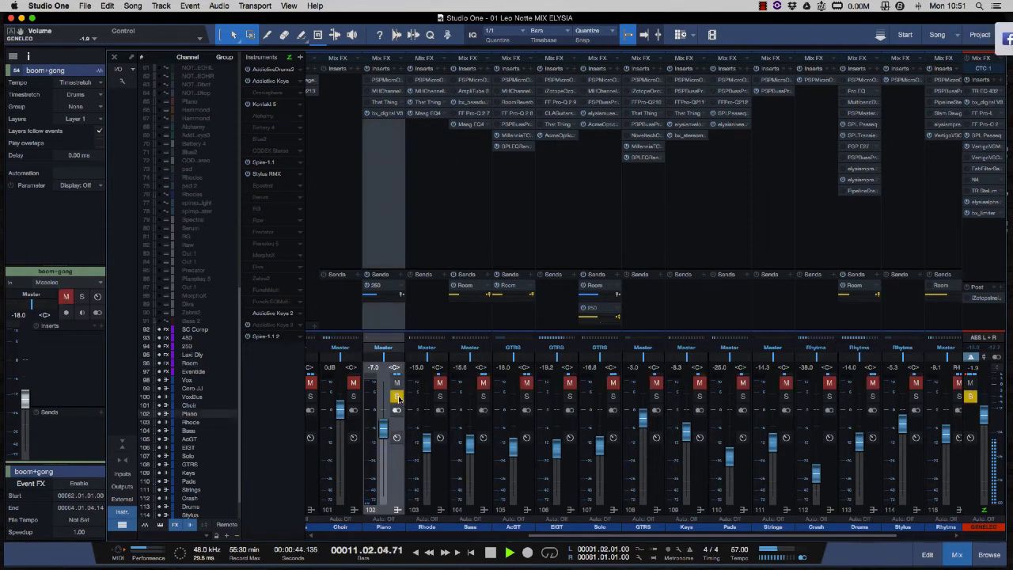
Open the Piano's bx_digital V3 EQ, compare the sound with and without bypass from the song start, and close it
left_click(383, 113)
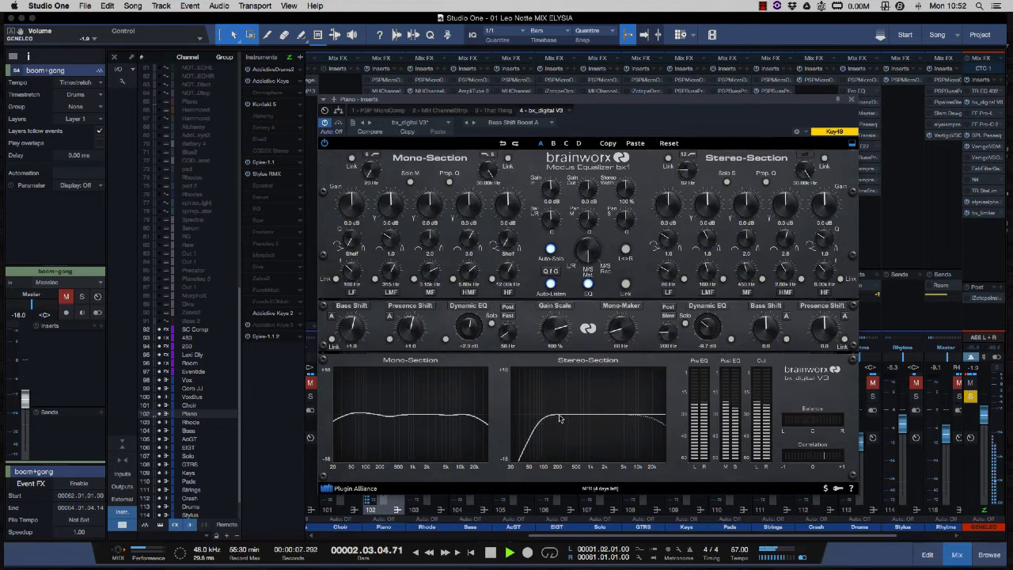
left_click(338, 123)
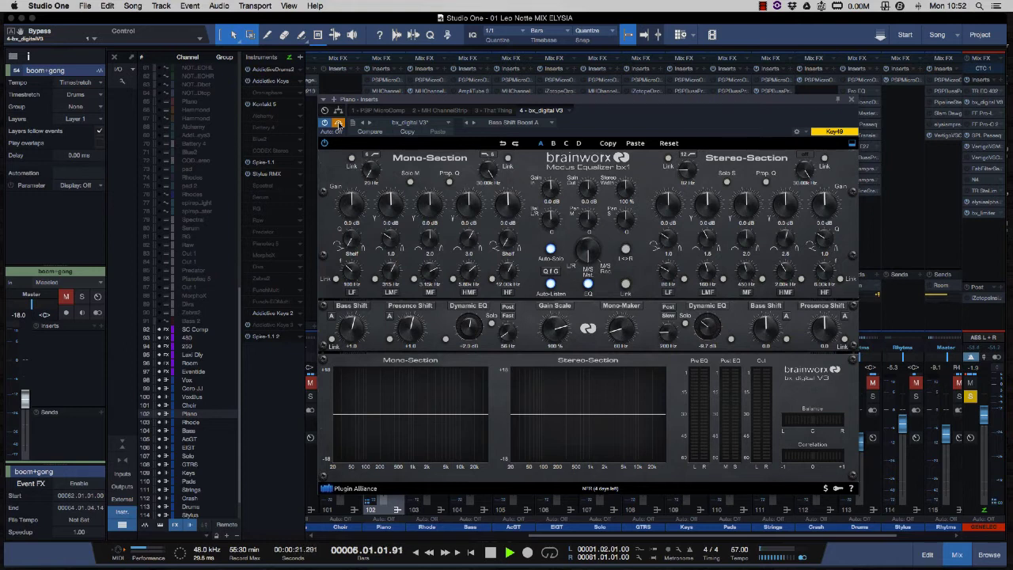
left_click(338, 124)
key("KP_1")
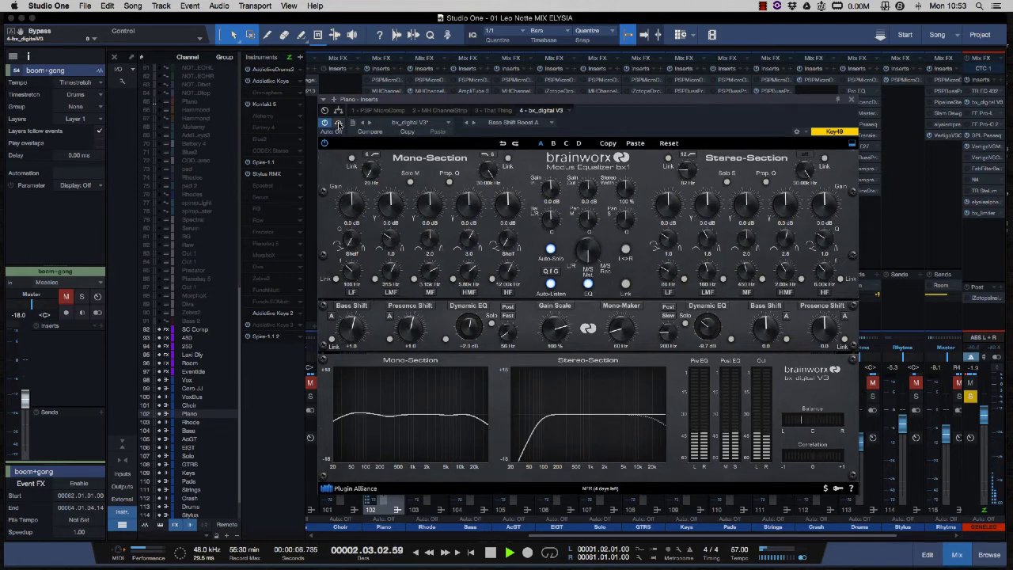
left_click(338, 124)
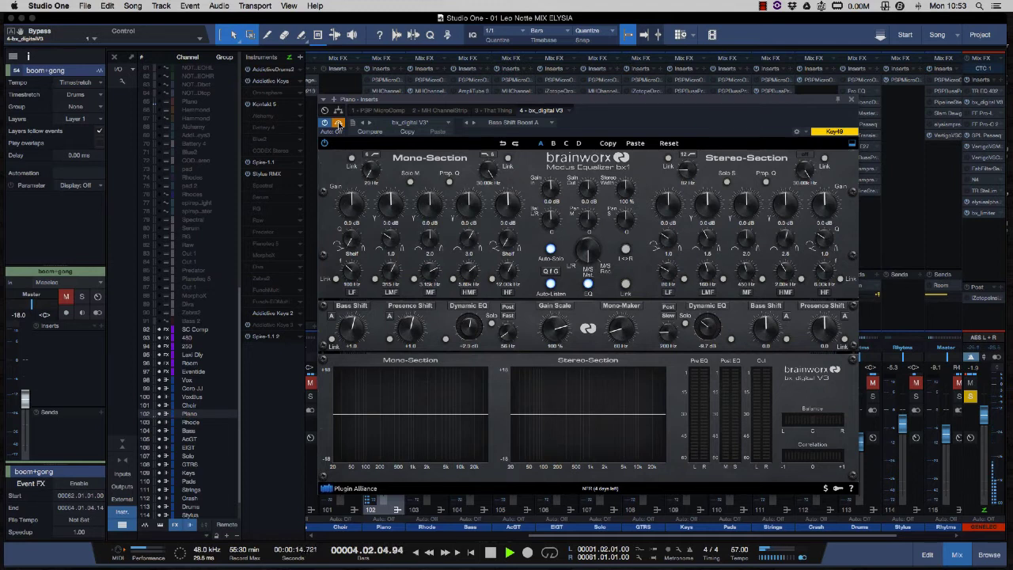
left_click(338, 124)
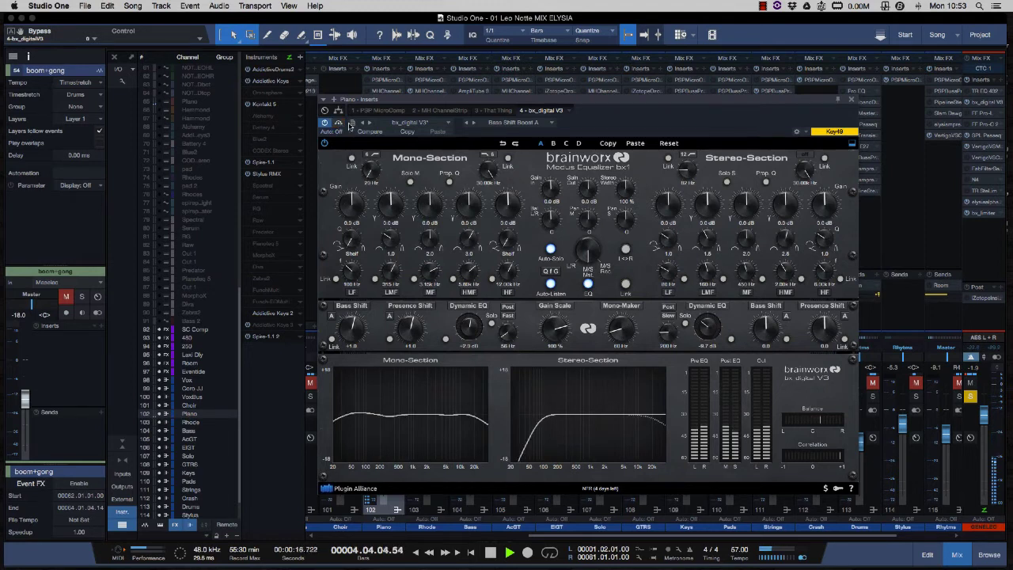
left_click(852, 100)
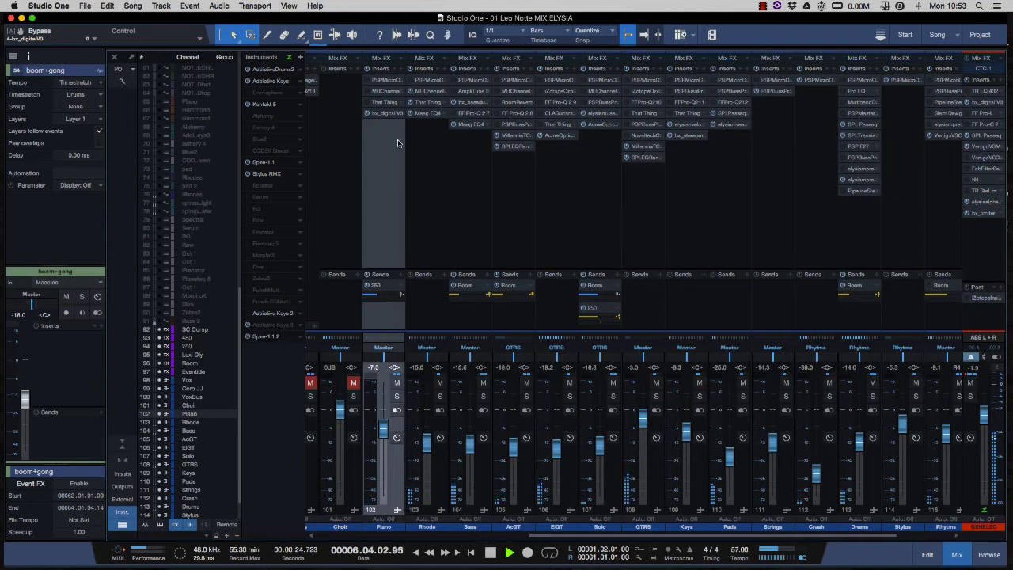
Solo the Rhode channel and open its Maag EQ4 insert in a clear area of the mixer
left_click(426, 139)
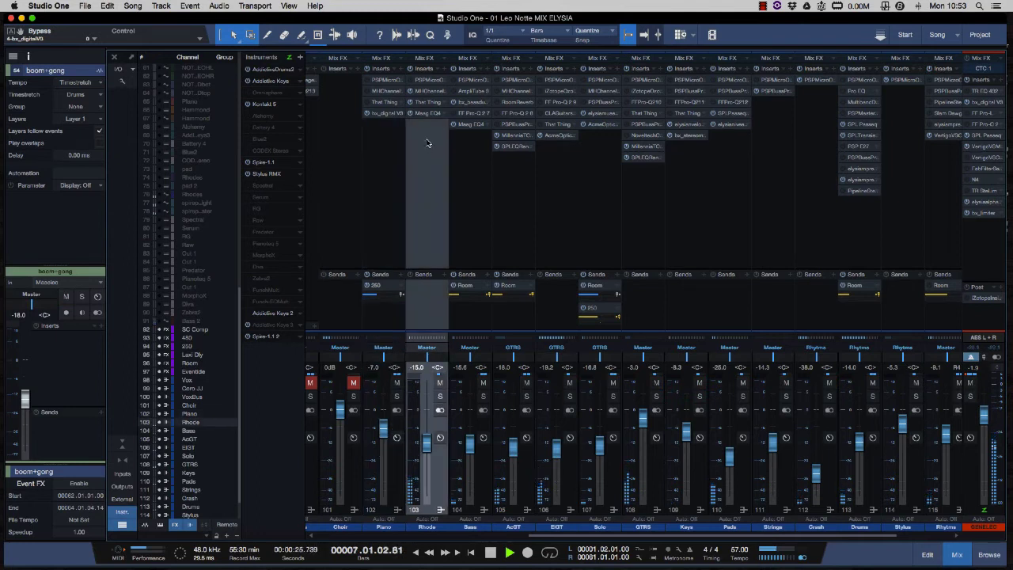
left_click(441, 397)
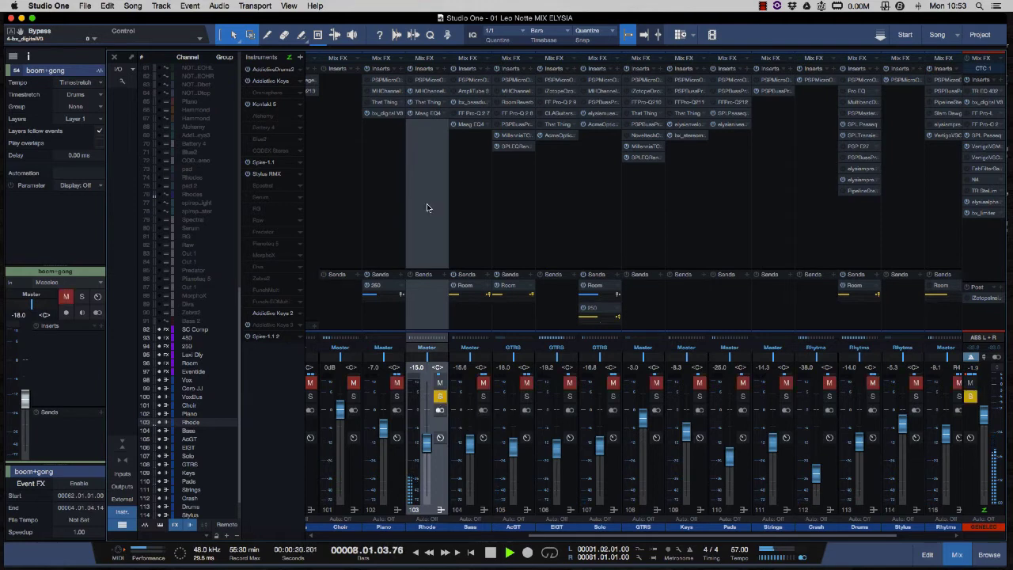
left_click(425, 116)
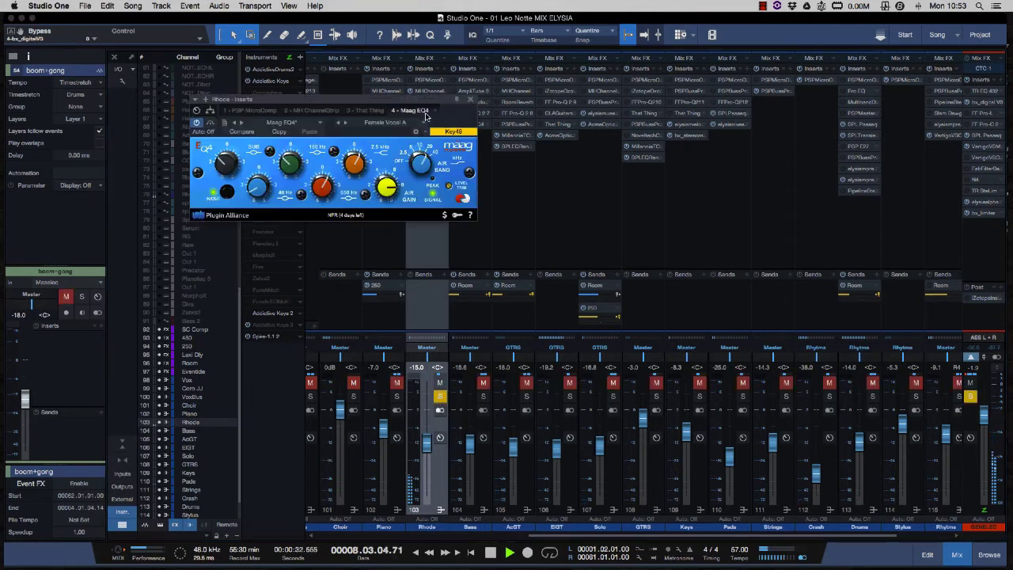
left_click_drag(387, 98, 679, 204)
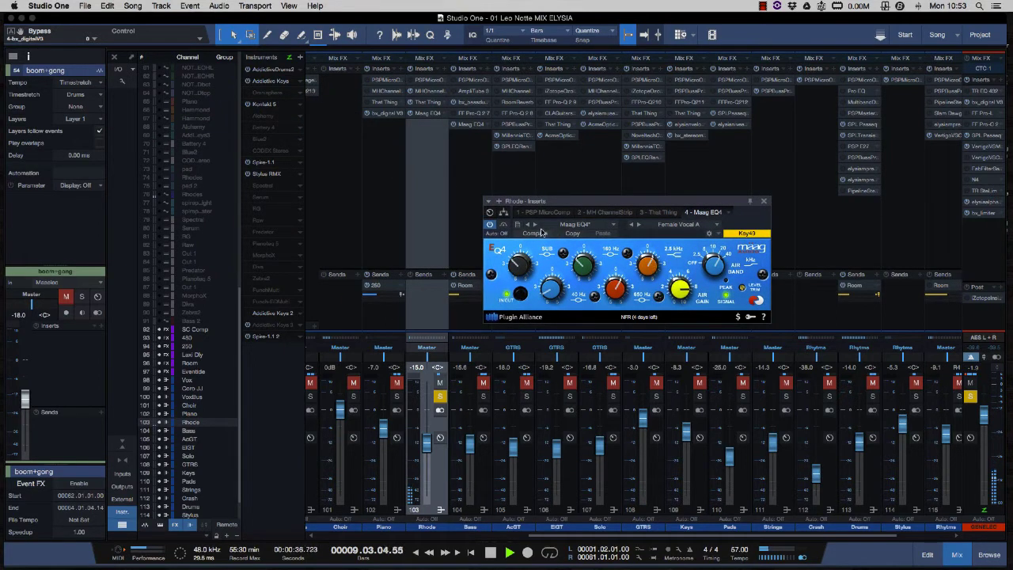
Compare the Rhode's Maag EQ4 with and without bypass, with the GENELEC output raised to about +4.4 dB
left_click(503, 226)
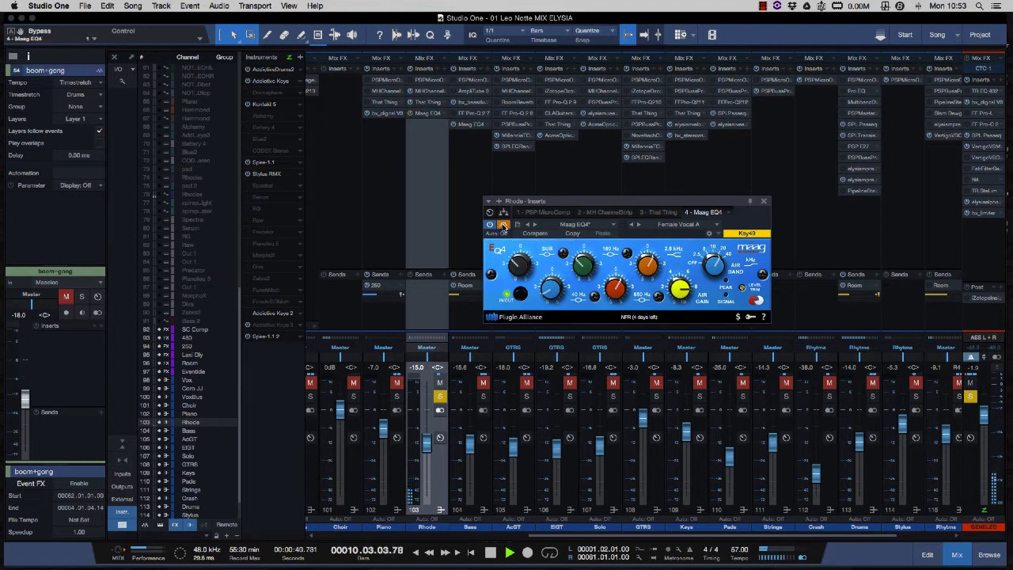
left_click_drag(987, 423, 987, 406)
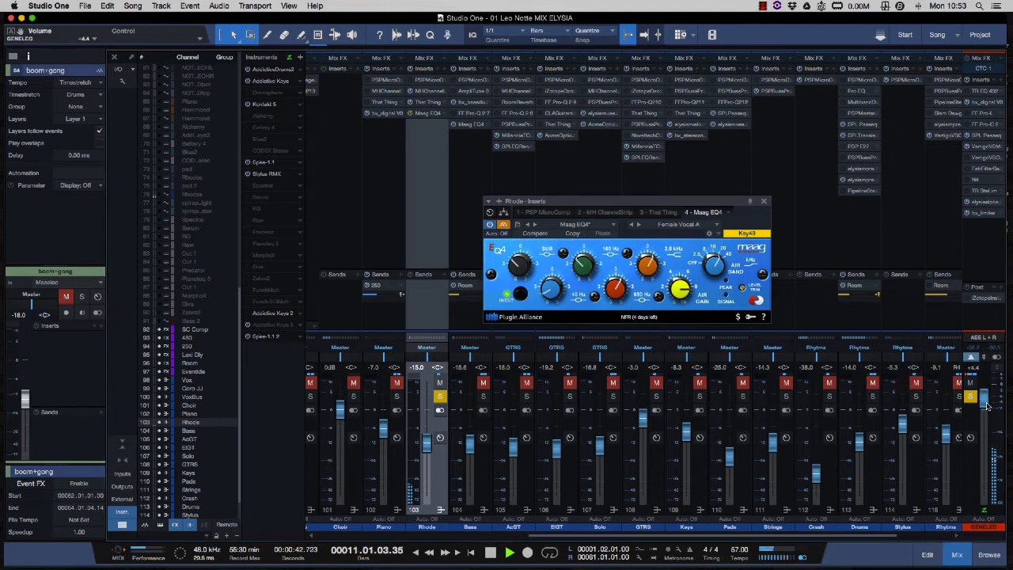
left_click(504, 226)
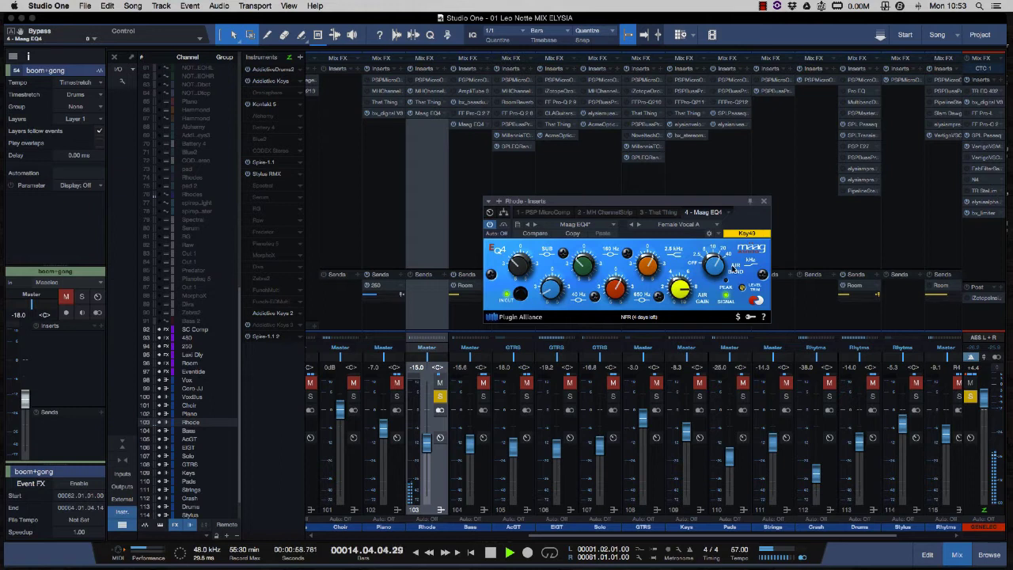
Clear the active solo and lower the GENELEC output level to about -1.7 dB
left_click(971, 398)
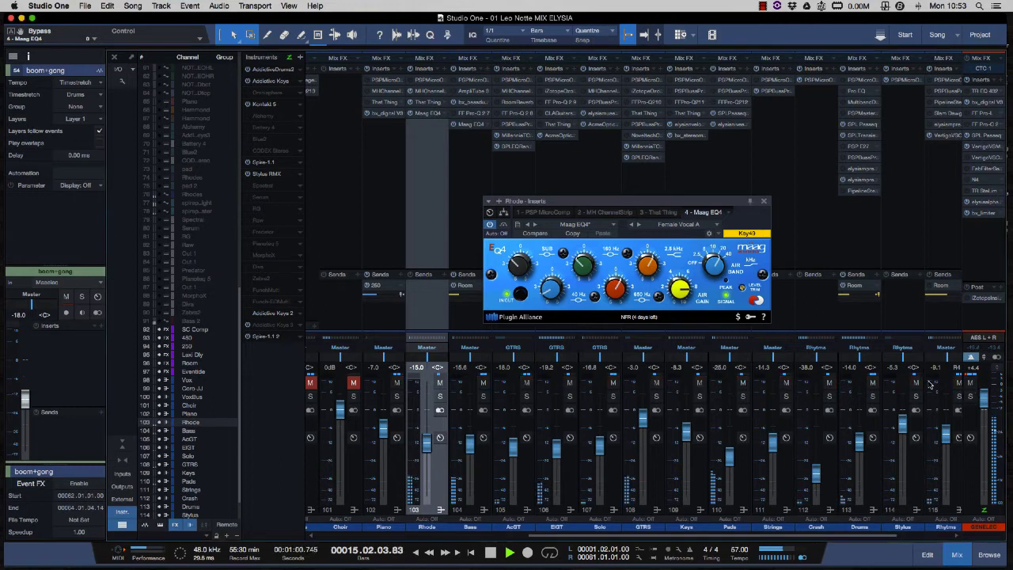
left_click_drag(984, 396, 984, 414)
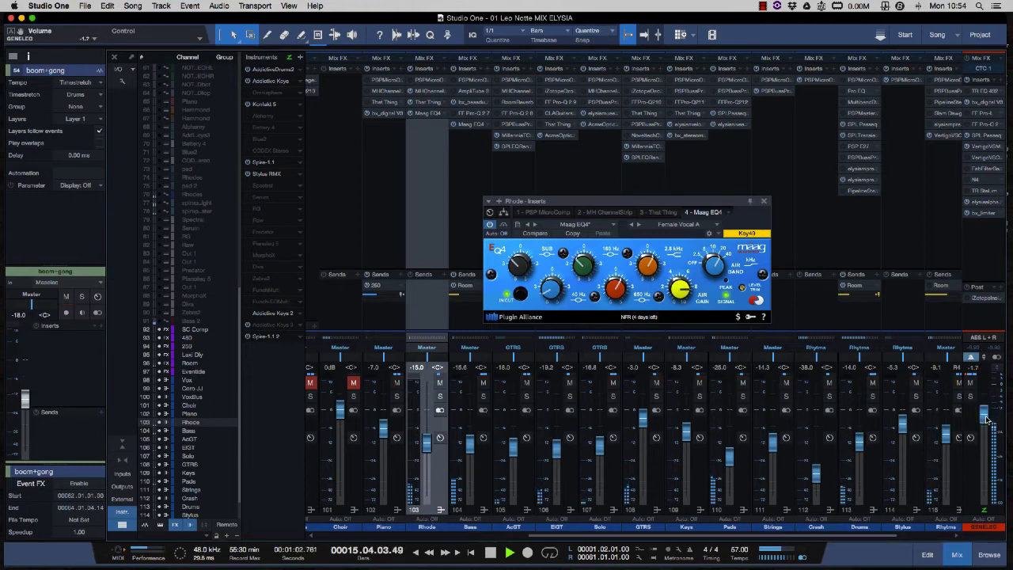
Select the Bass channel, open its bx_bassdude amp insert, and compare the sound with and without bypass
left_click(479, 409)
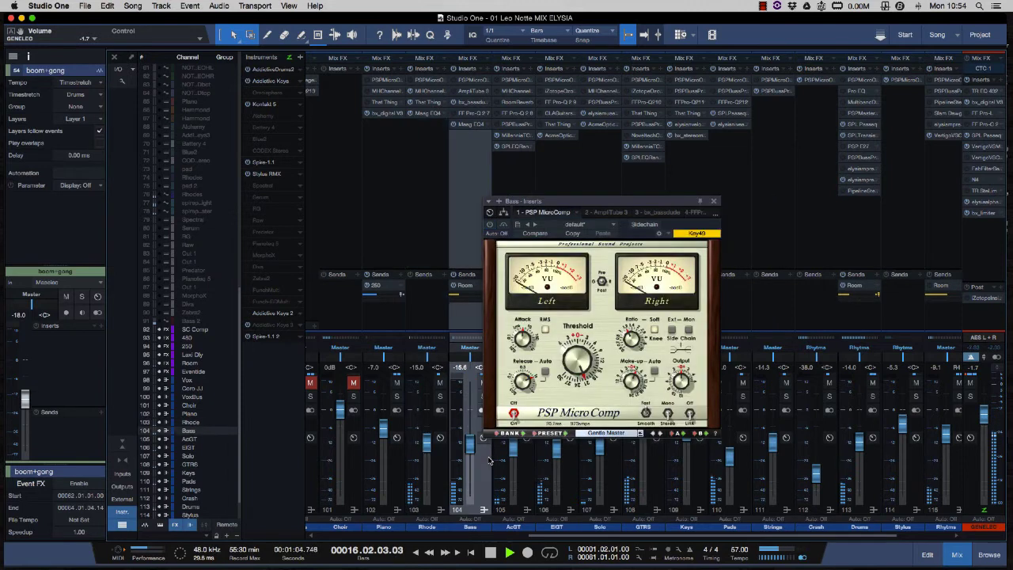
left_click(715, 204)
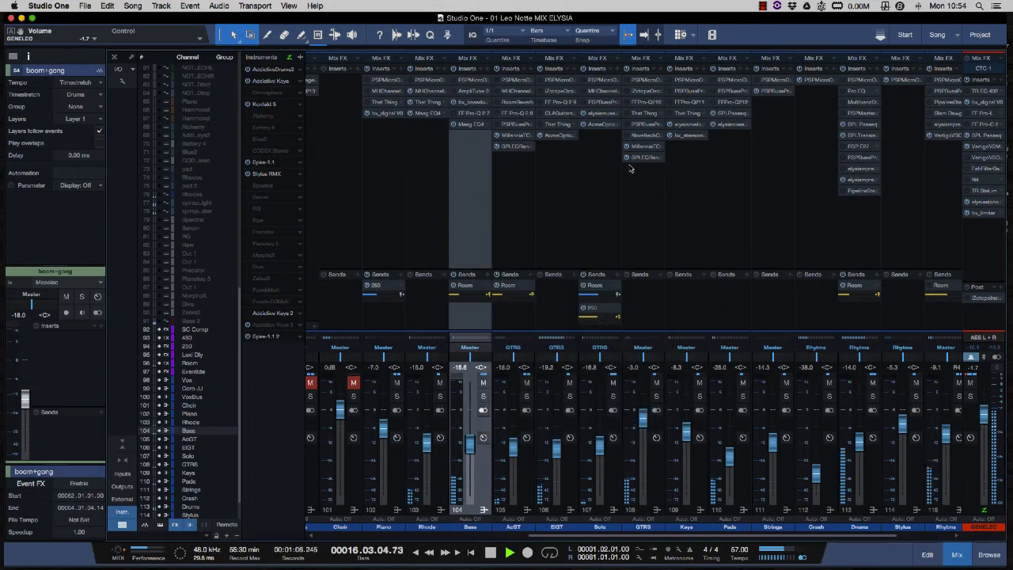
left_click(473, 103)
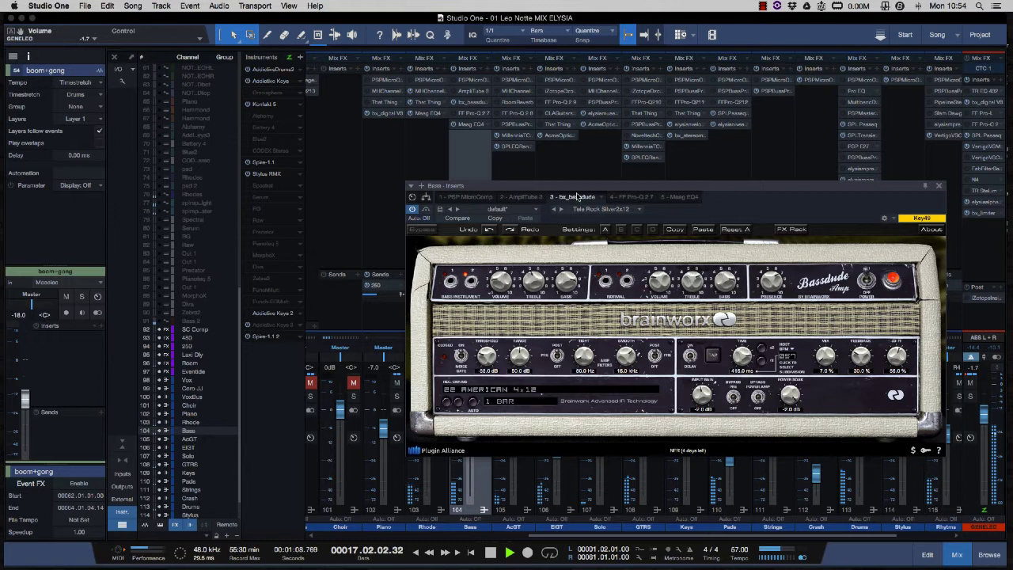
left_click_drag(576, 185, 494, 158)
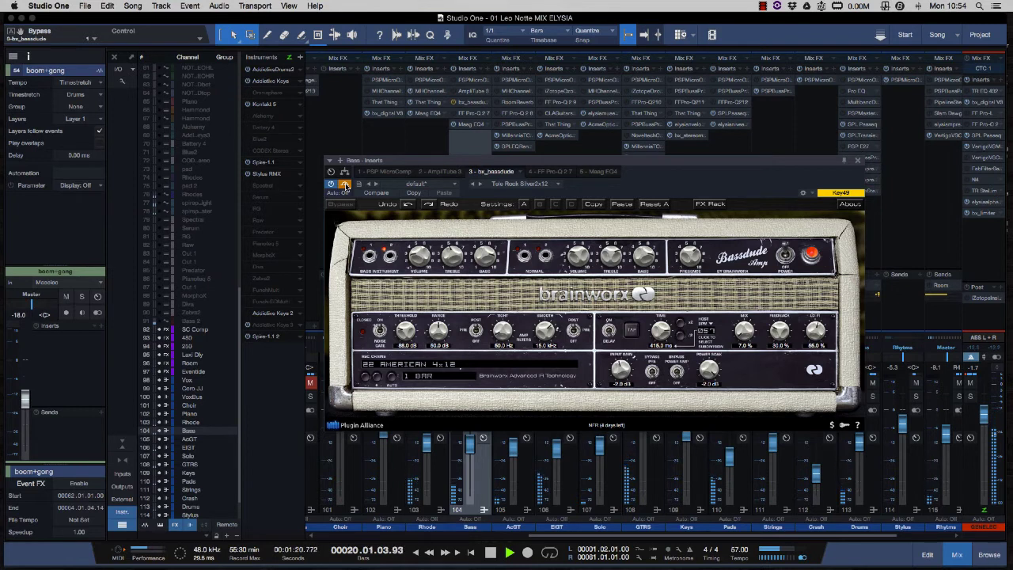
left_click_drag(424, 160, 602, 166)
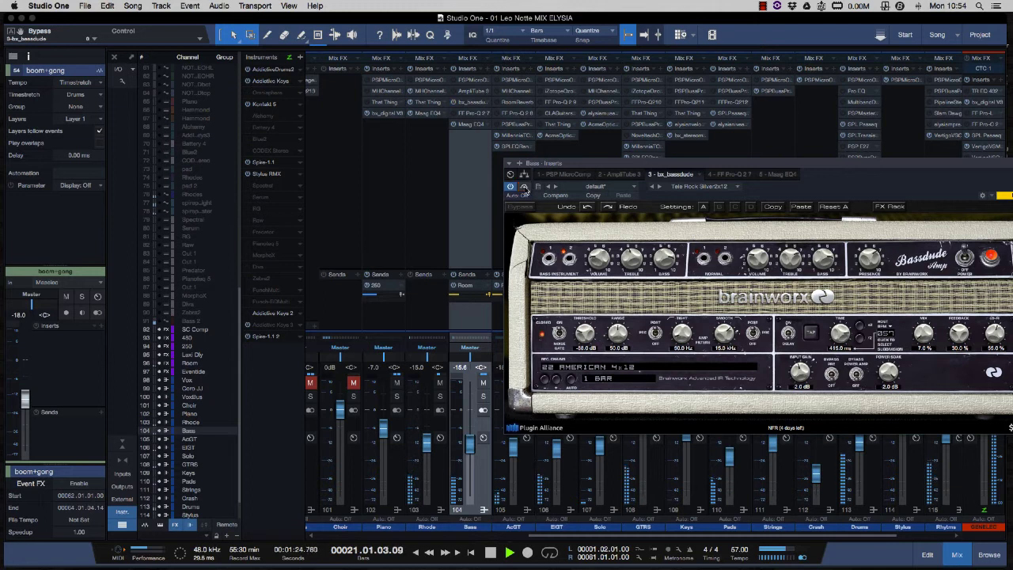
left_click_drag(733, 169, 603, 172)
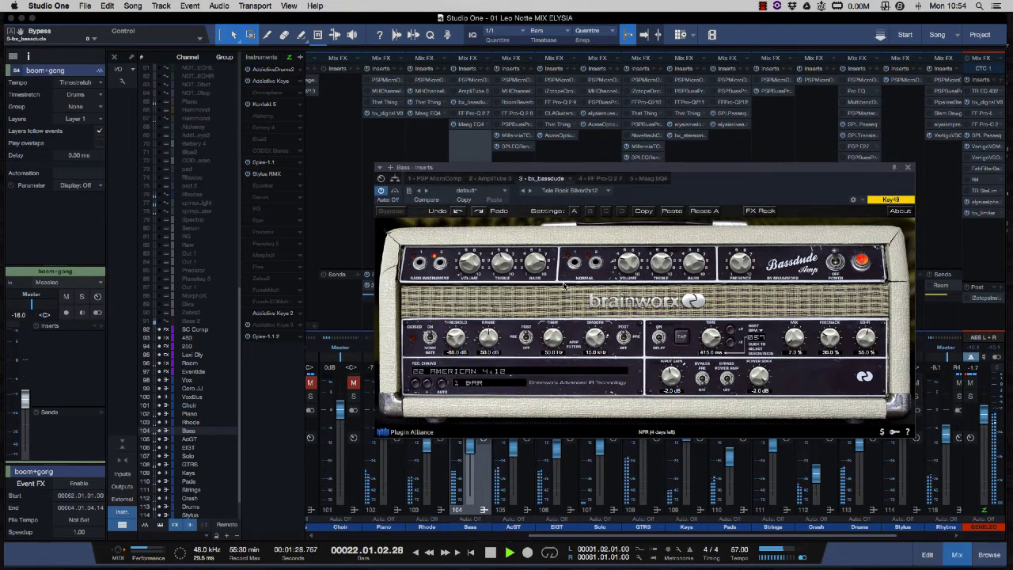
View the available recording chains in the Bass channel's bx_bassdude without choosing one, and close the plug-in
left_click(530, 374)
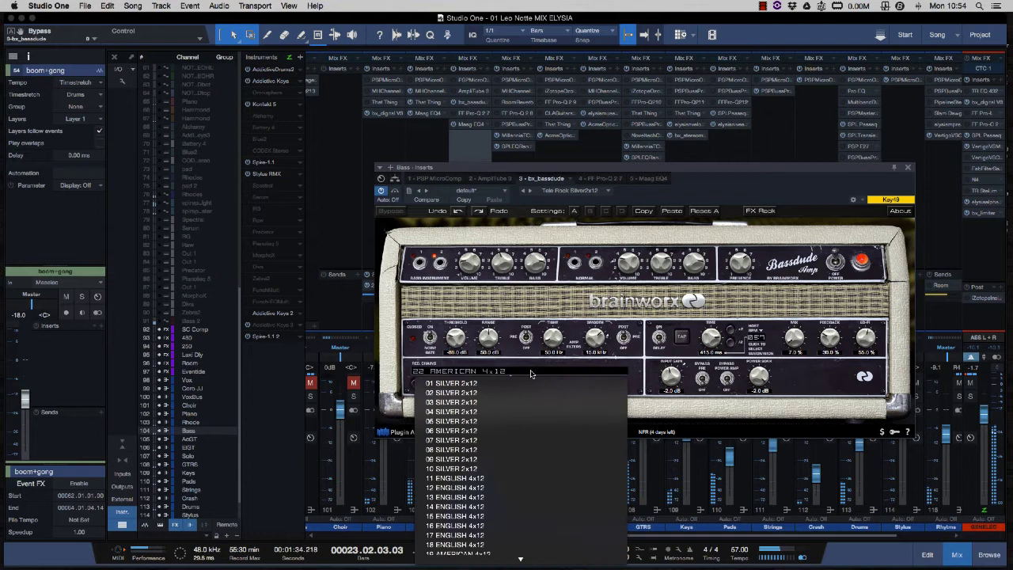
left_click(510, 333)
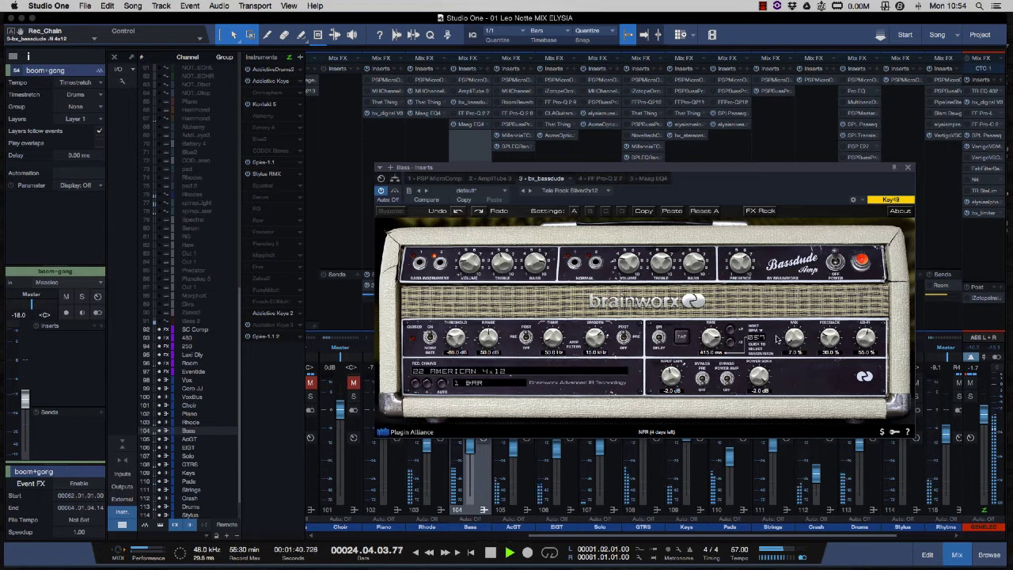
left_click(908, 167)
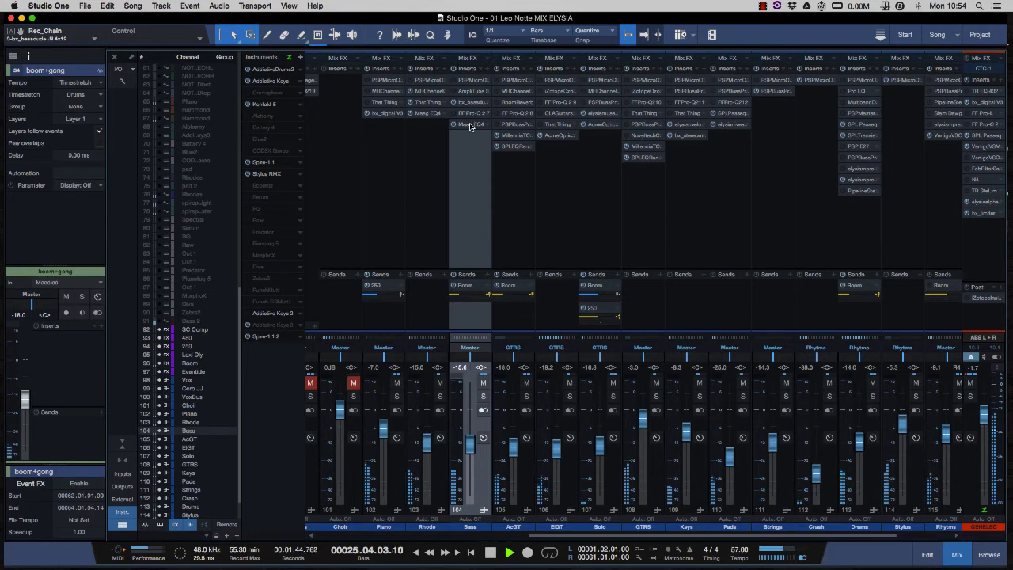
Open the Bass channel's Maag EQ4, compare the sound with and without bypass, and close it
left_click(470, 125)
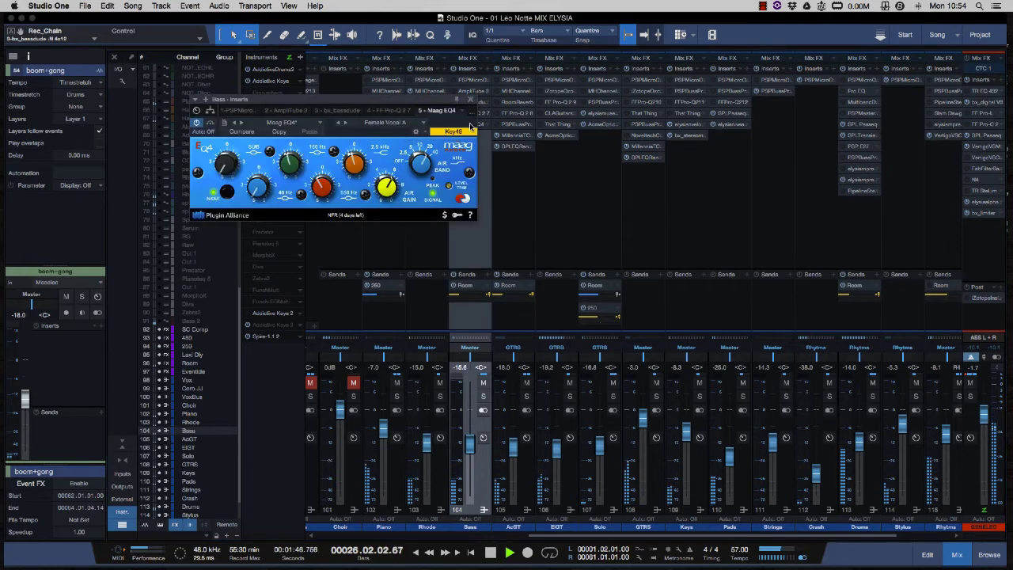
left_click_drag(370, 104, 540, 183)
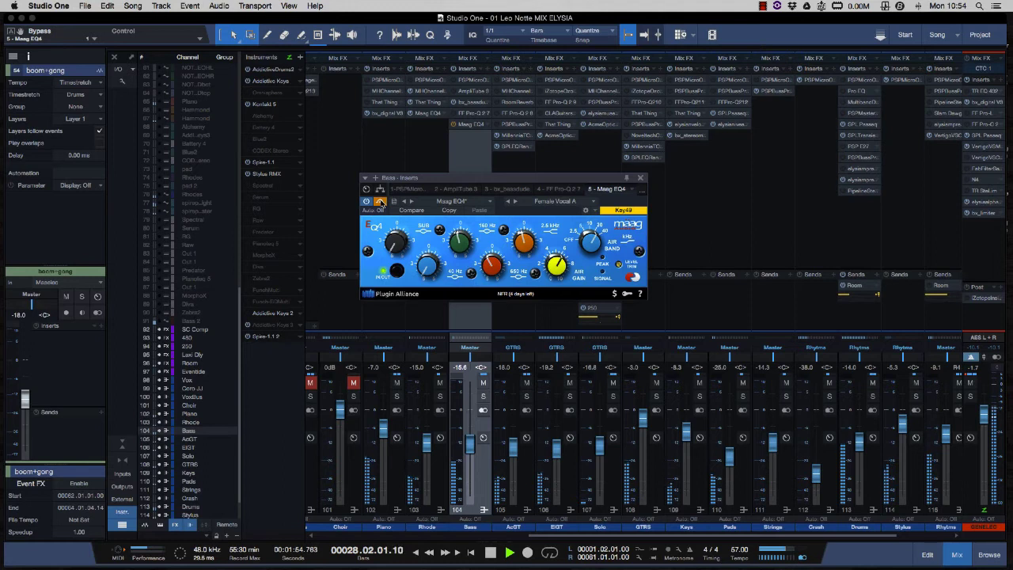
left_click(380, 203)
left_click(640, 178)
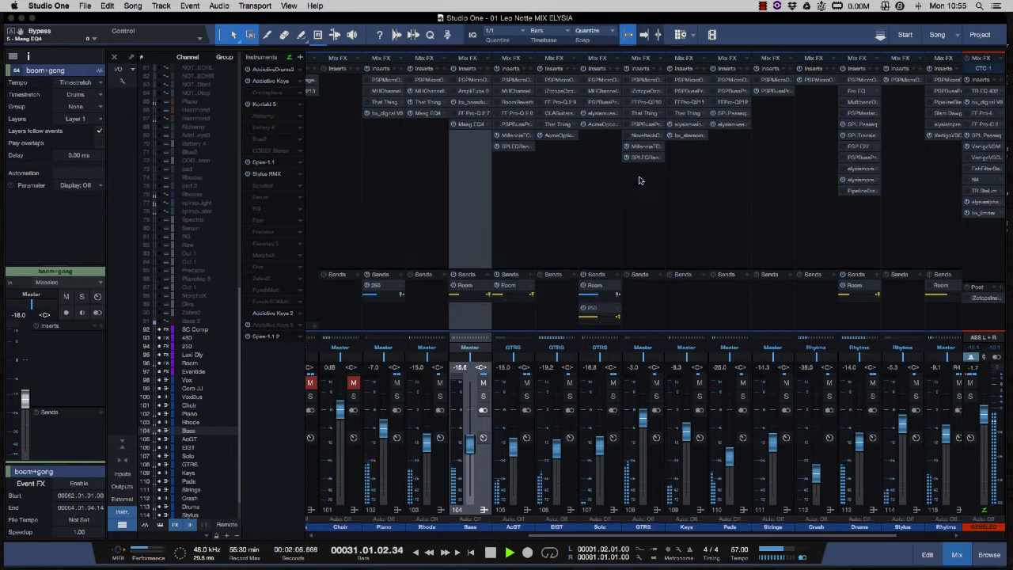
Solo the AcGT channel and open its Millennia TCL-2 compressor insert
left_click(529, 221)
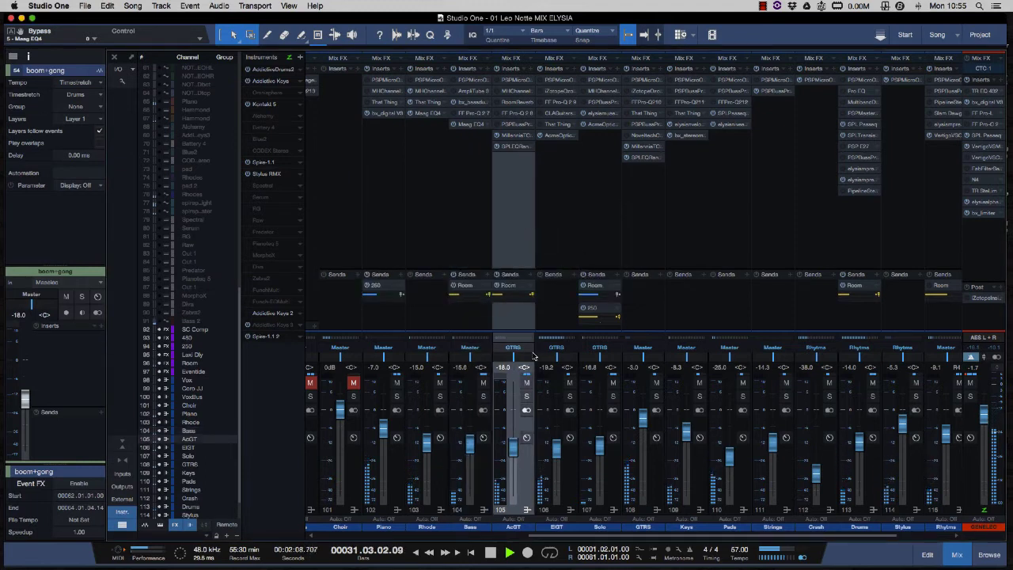
left_click(526, 396)
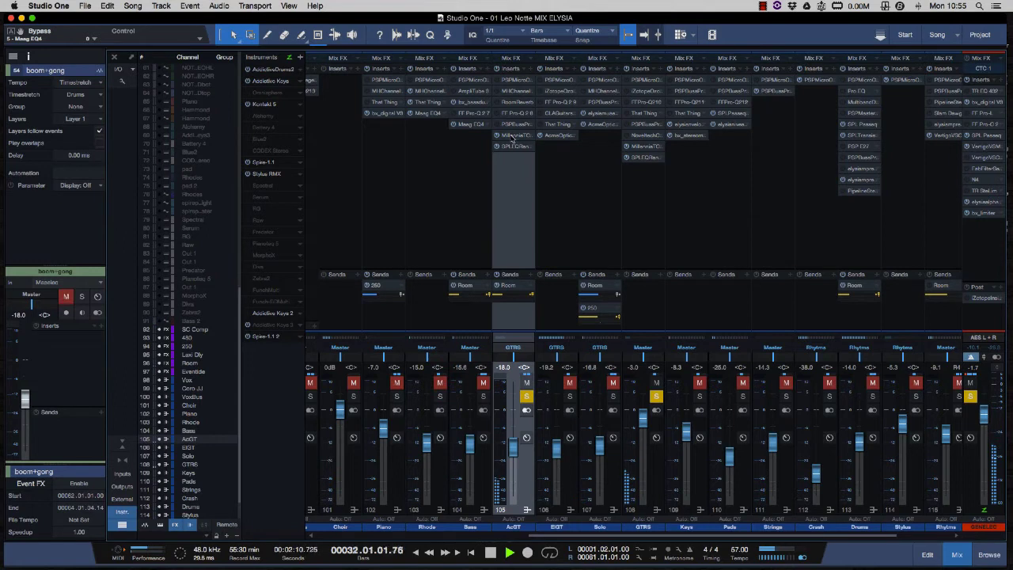
left_click(513, 136)
mouse_move(588, 217)
left_mouse_down()
mouse_move(583, 200)
mouse_move(593, 200)
left_mouse_up()
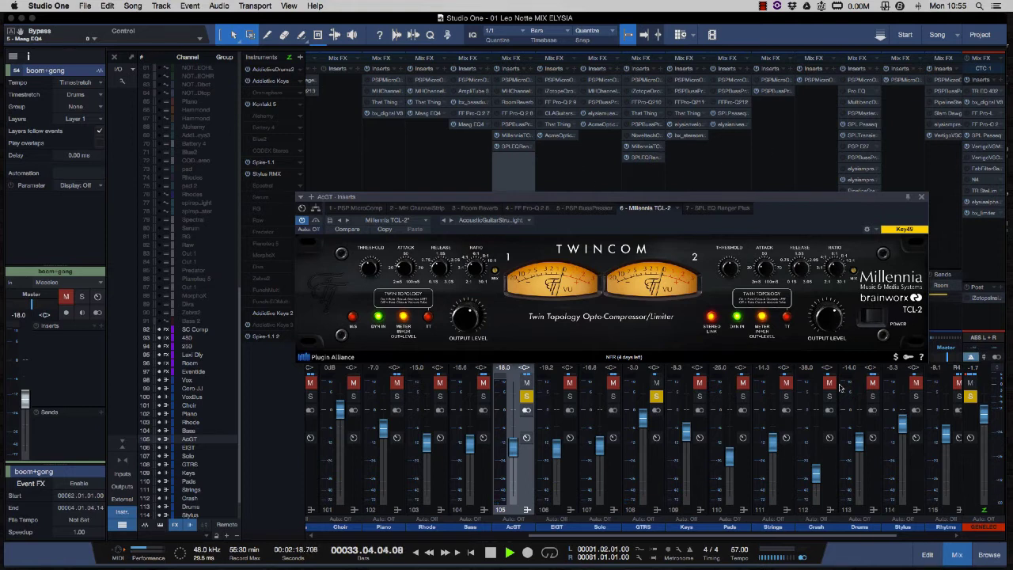
Show the arrangement and move playback to the start of the first Chorus, keeping the TCL-2 window in view
left_click(957, 554)
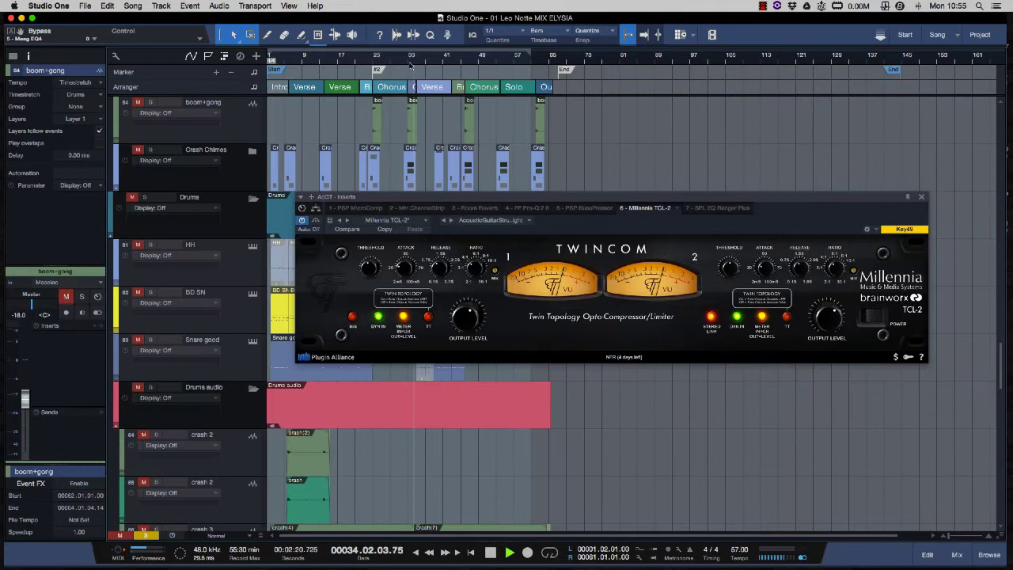
left_click(373, 61)
left_click_drag(573, 194, 584, 209)
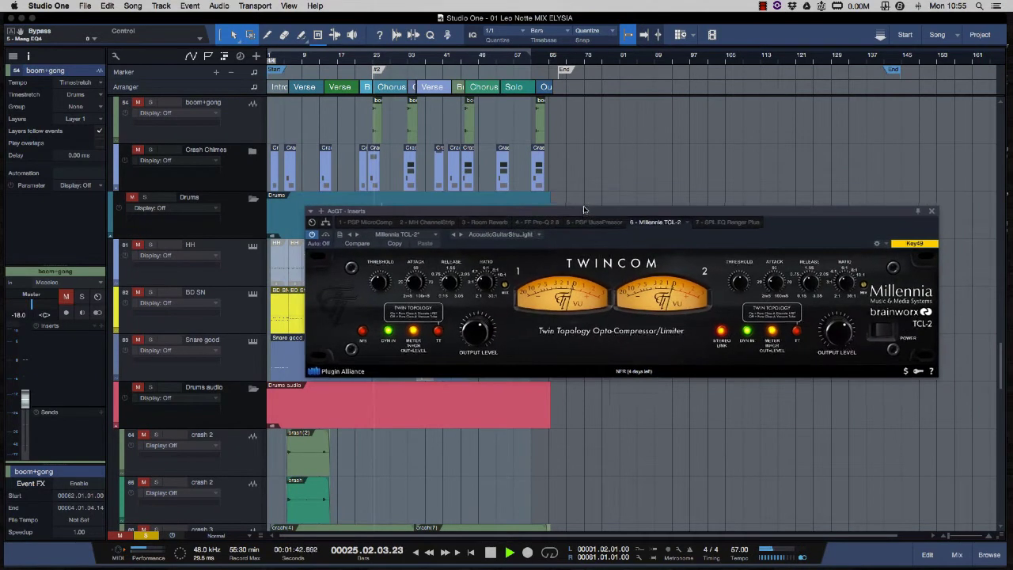
Show the mixer, compare the AcGT channel's Millennia TCL-2 with and without bypass, and examine its attack control
left_click(956, 554)
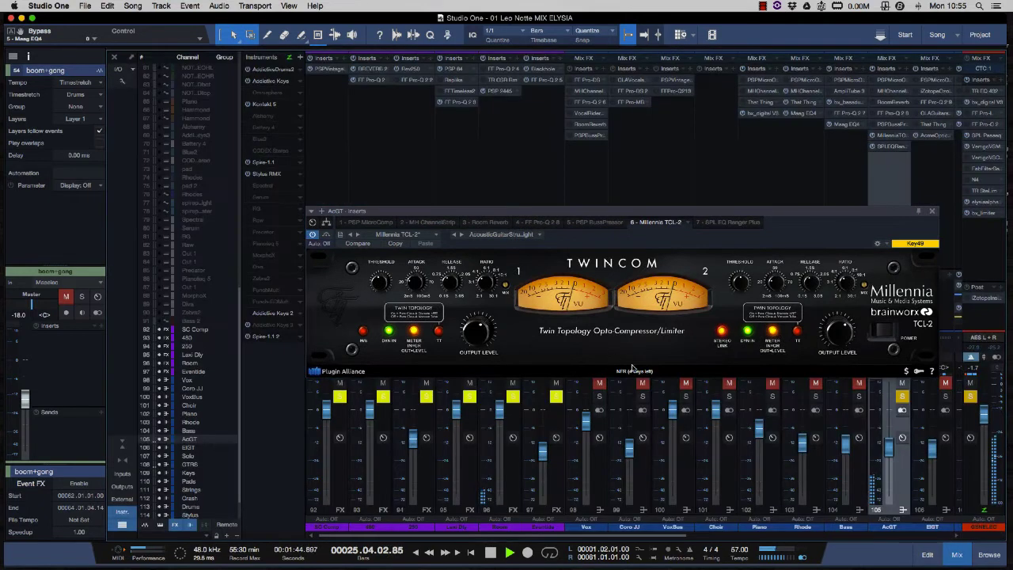
left_click(327, 236)
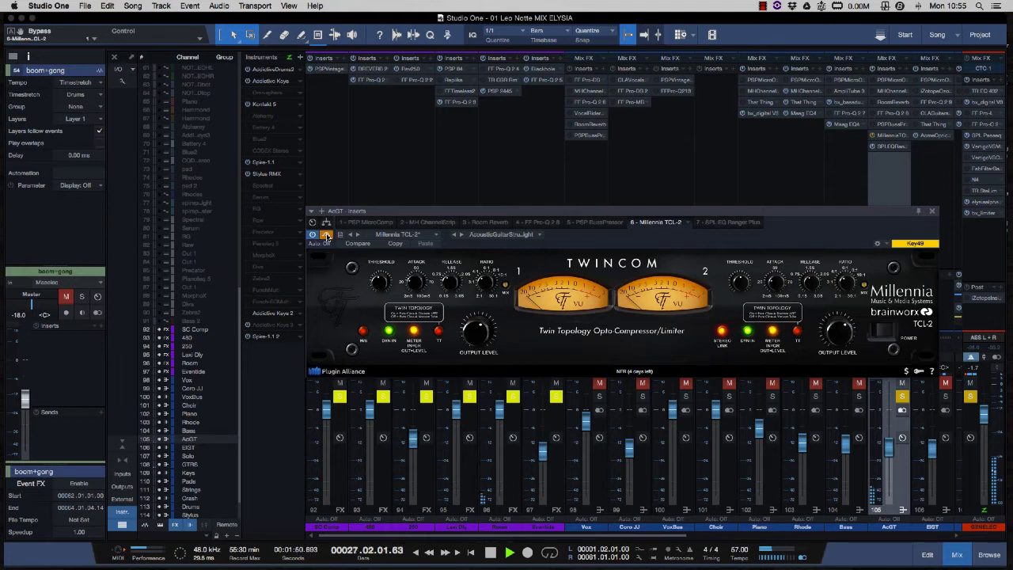
left_click(326, 236)
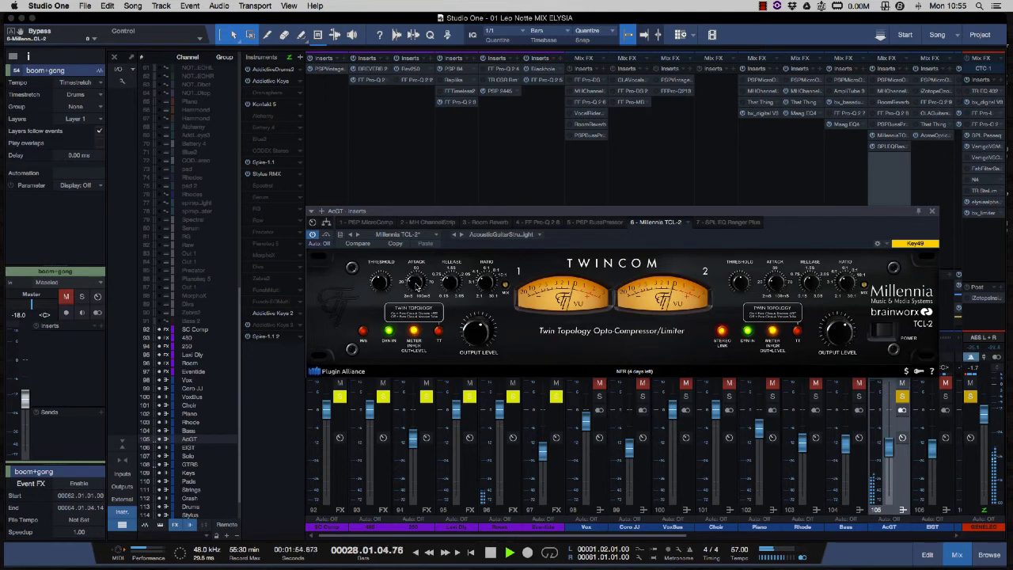
left_click_drag(417, 286, 418, 293)
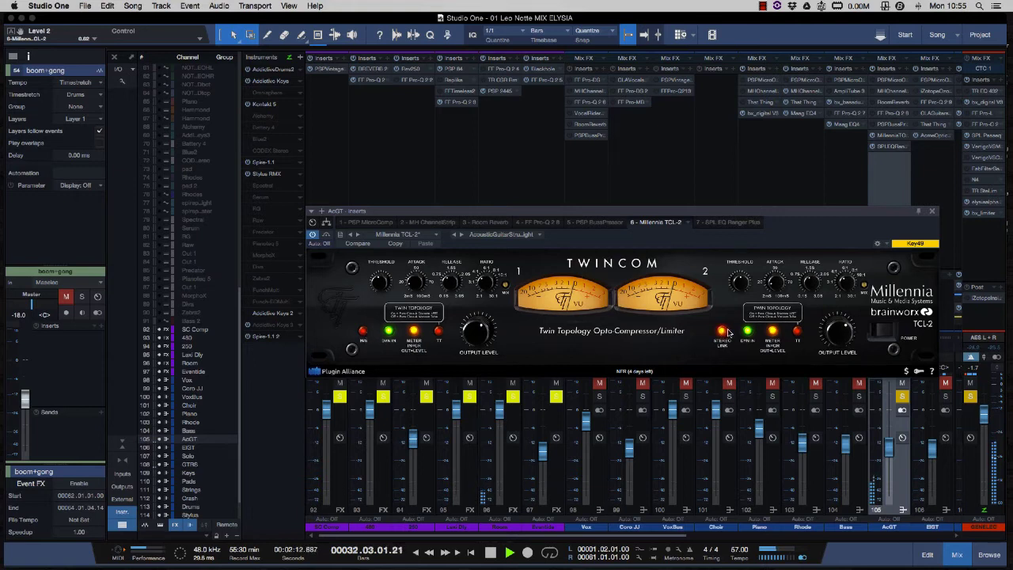
Turn on Mid/Side and turn off Stereo Link in the AcGT channel's TCL-2, and close the plug-in
left_click(364, 333)
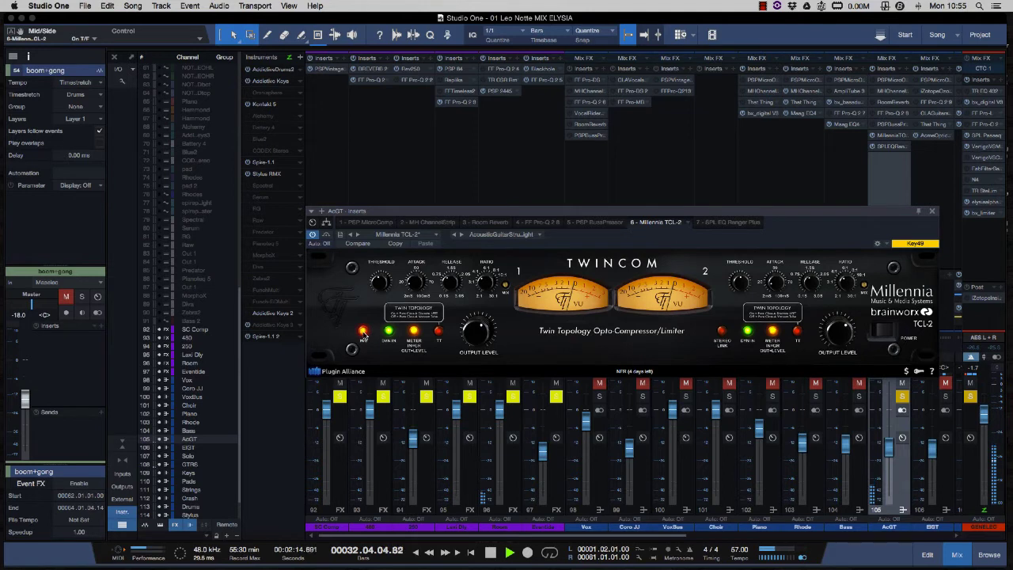
left_click(722, 331)
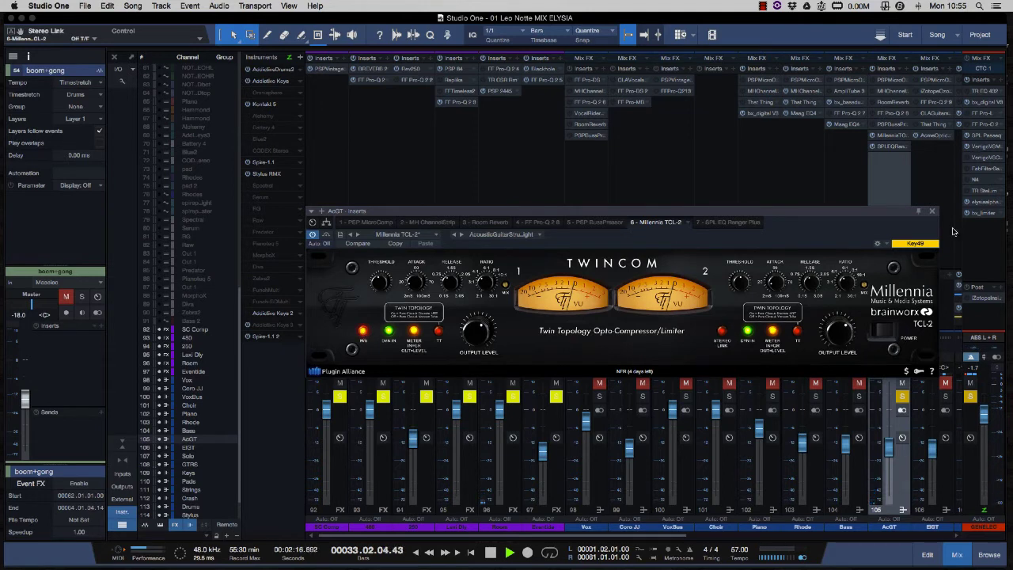
left_click(932, 213)
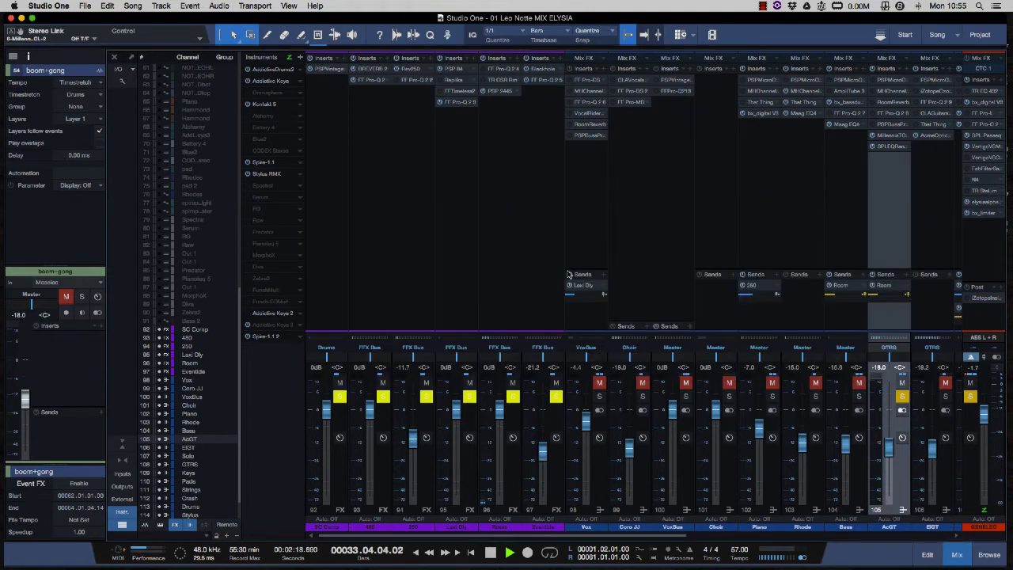
Replay the Chorus, compare the AcGT channel's SPL EQ Ranger Plus with and without bypass, and close it
key("space")
key("space")
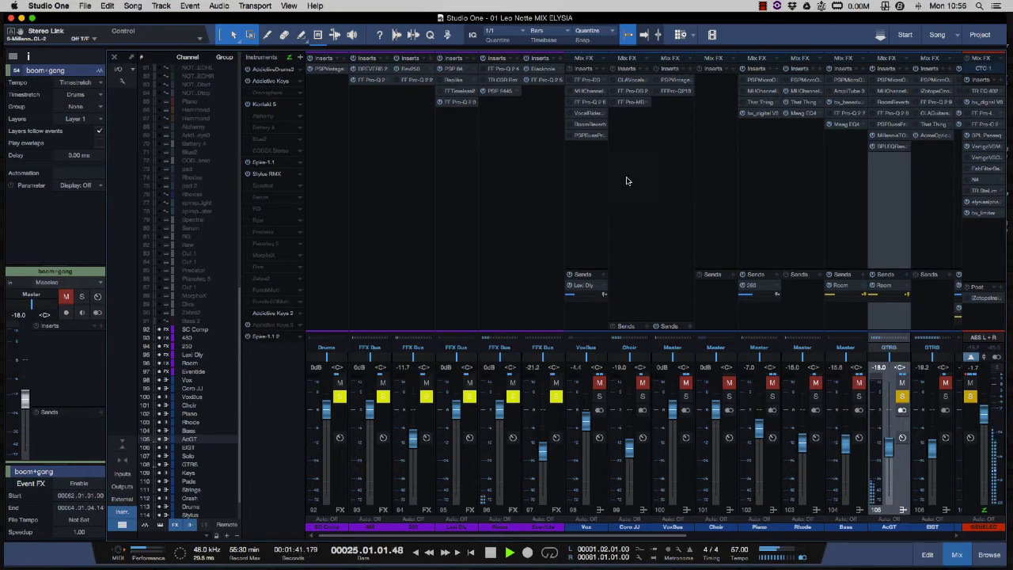
scroll(647, 177, "right", 3)
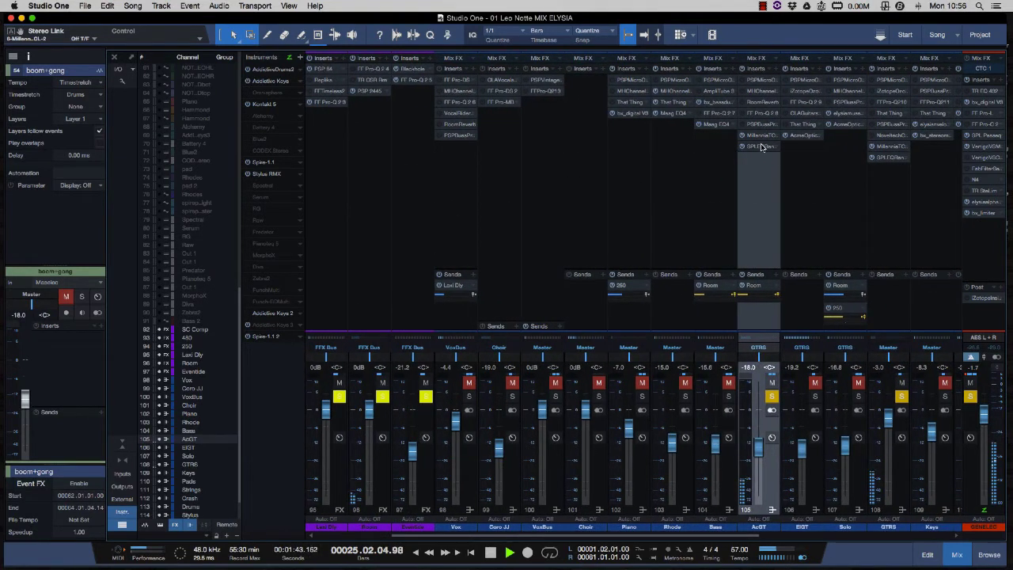
double_click(762, 148)
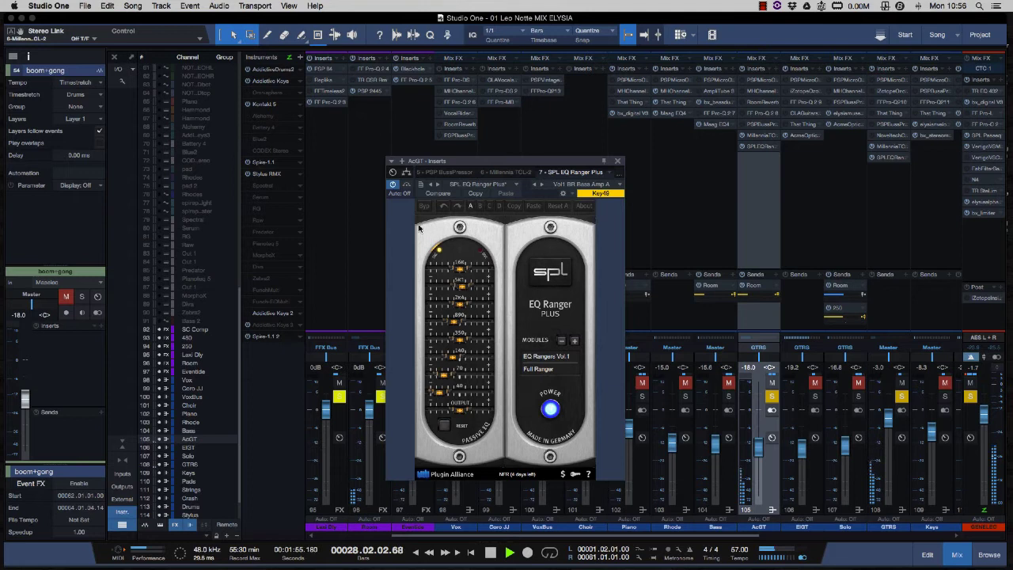
left_click(406, 184)
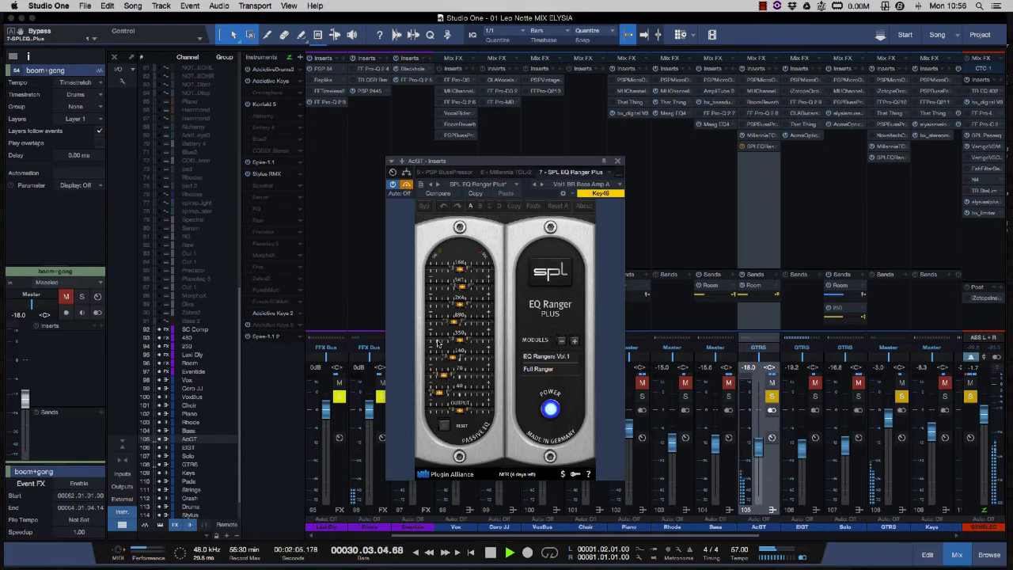
left_click(405, 184)
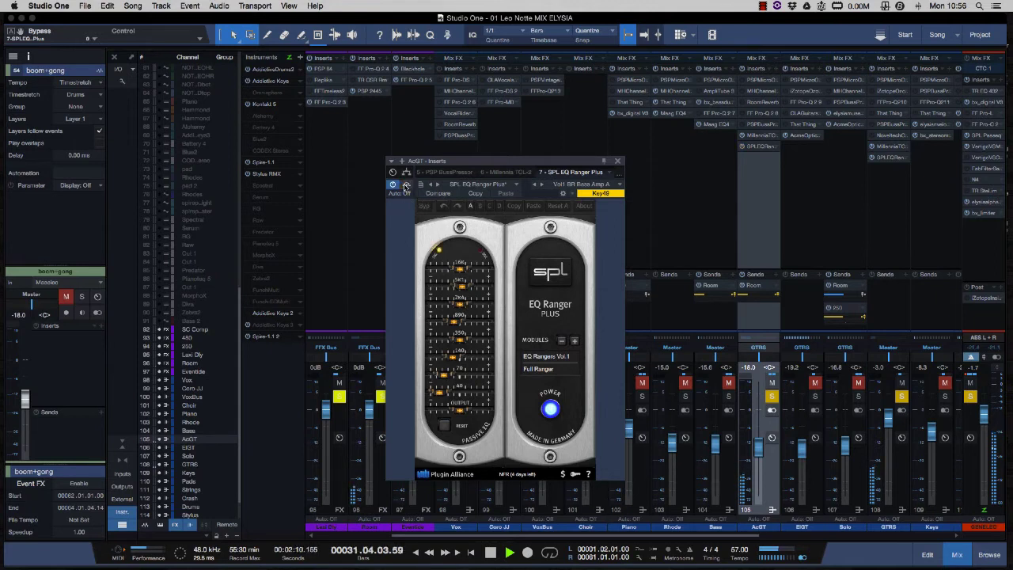
left_click(618, 160)
Solo the Bass, Piano and Rhodes channels alongside AcGT, listen from the start of the Chorus, and clear all solos
left_click(728, 397)
key("space")
key("space")
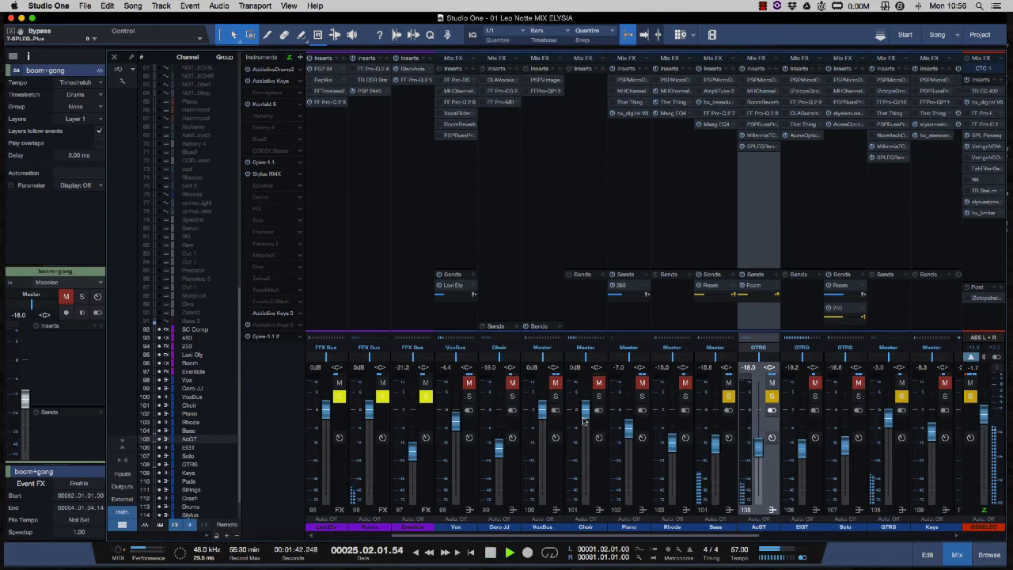
left_click(642, 396)
left_click(685, 397)
scroll(713, 401, "right", 5)
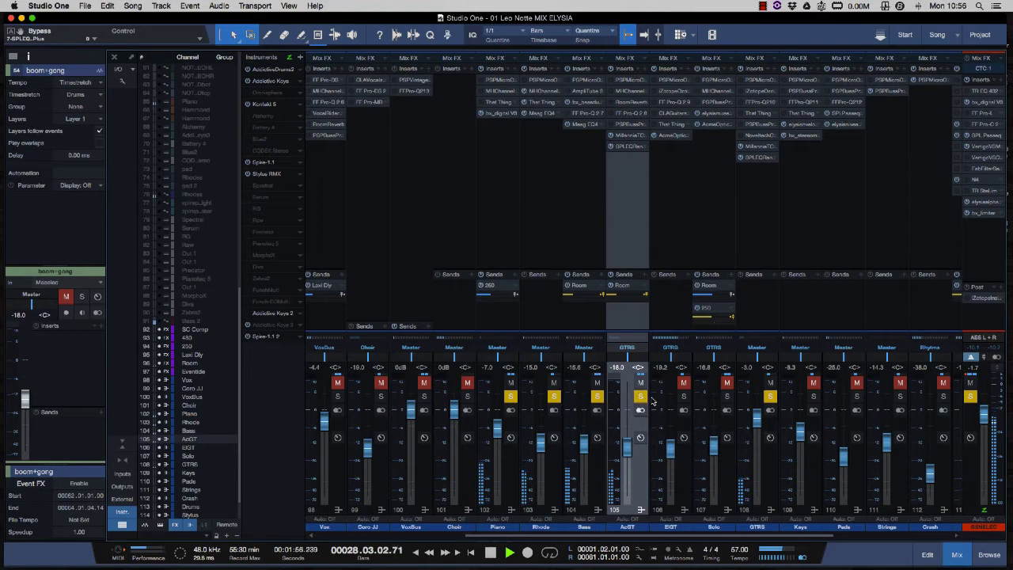
left_click(971, 398)
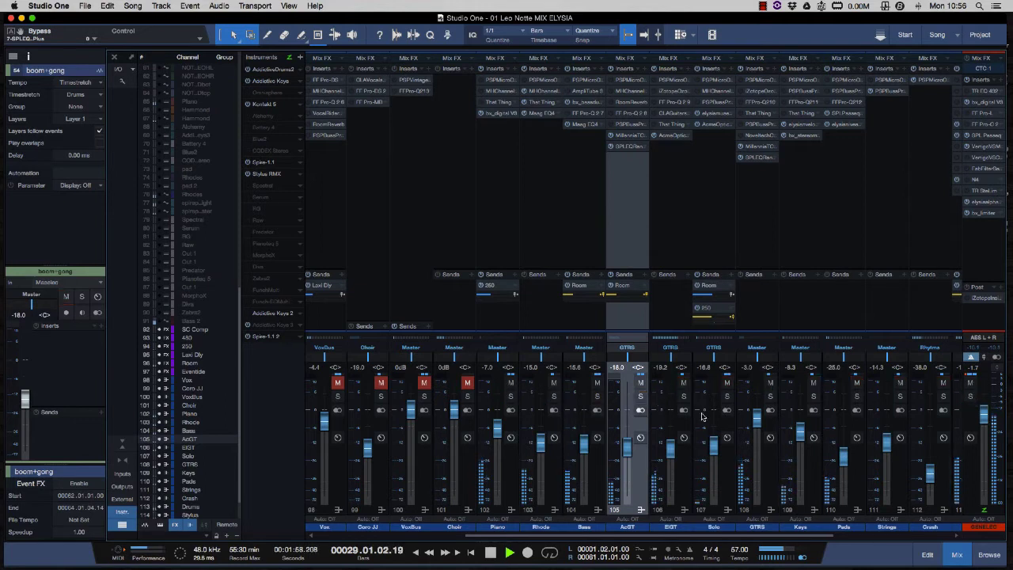
Solo the EIGT channel and compare its Acme Opticom XLA-3 insert with and without bypass
left_click(684, 397)
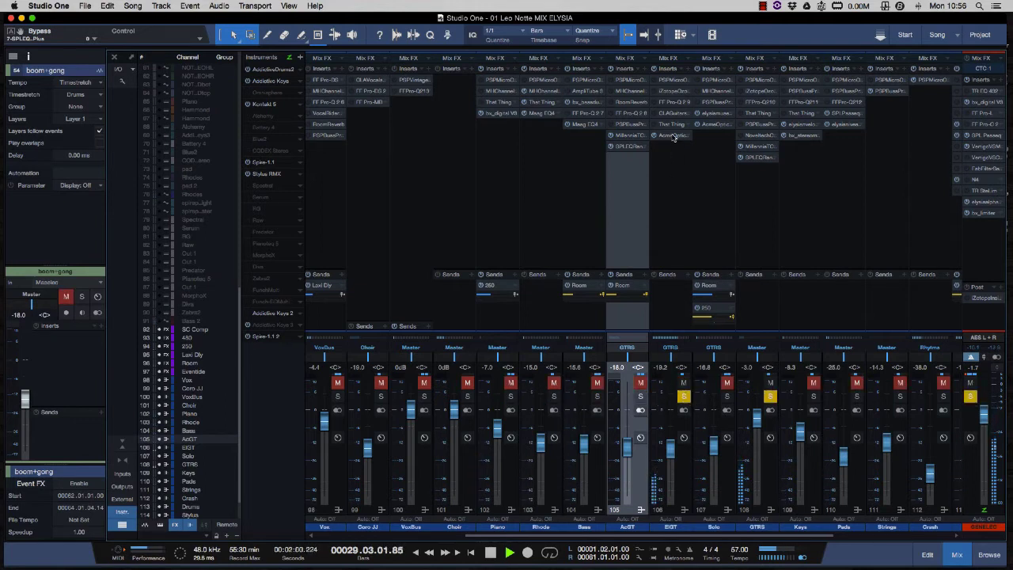
left_click(672, 137)
left_click_drag(720, 221, 718, 189)
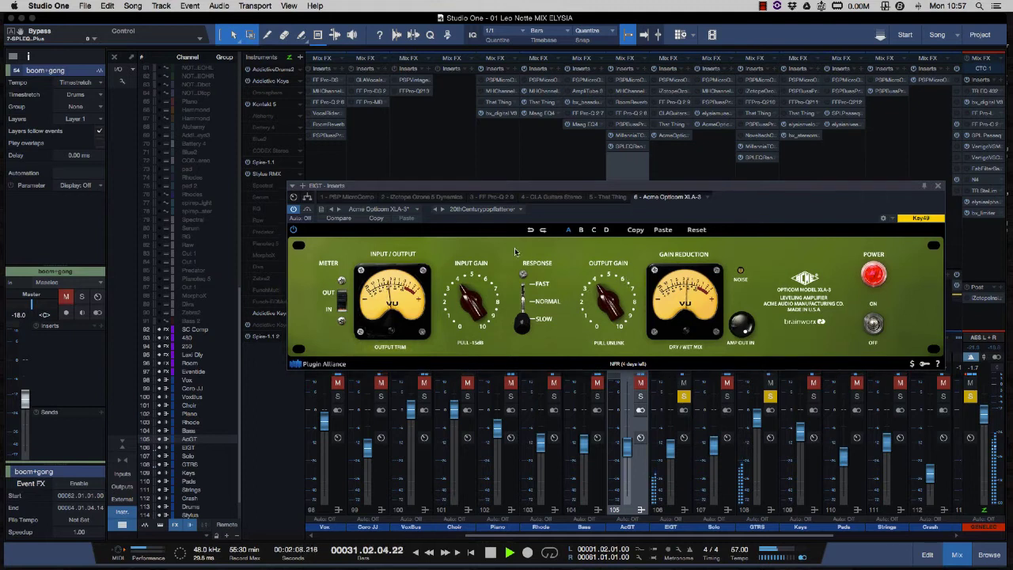
left_click(307, 209)
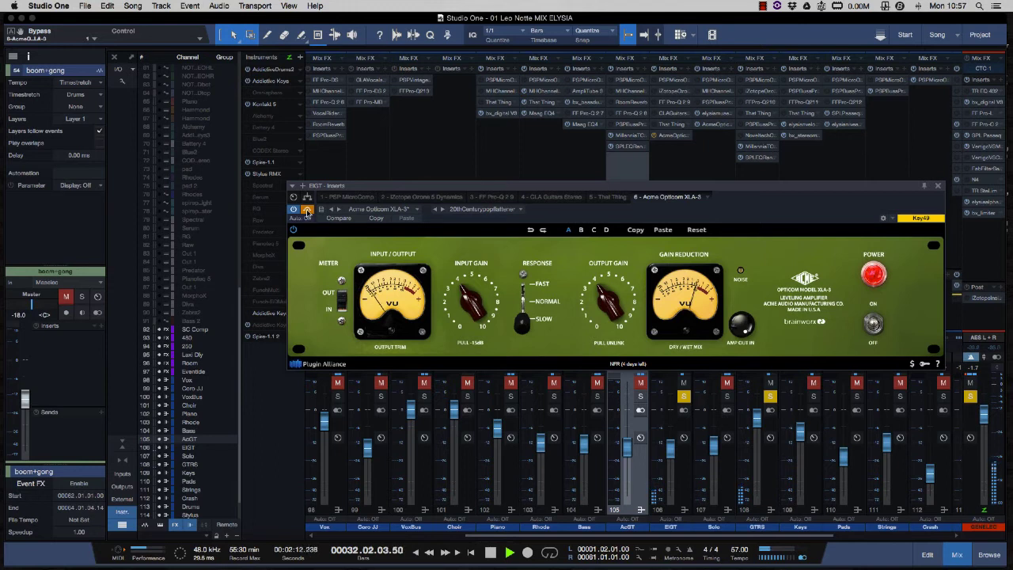
left_click_drag(475, 187, 496, 182)
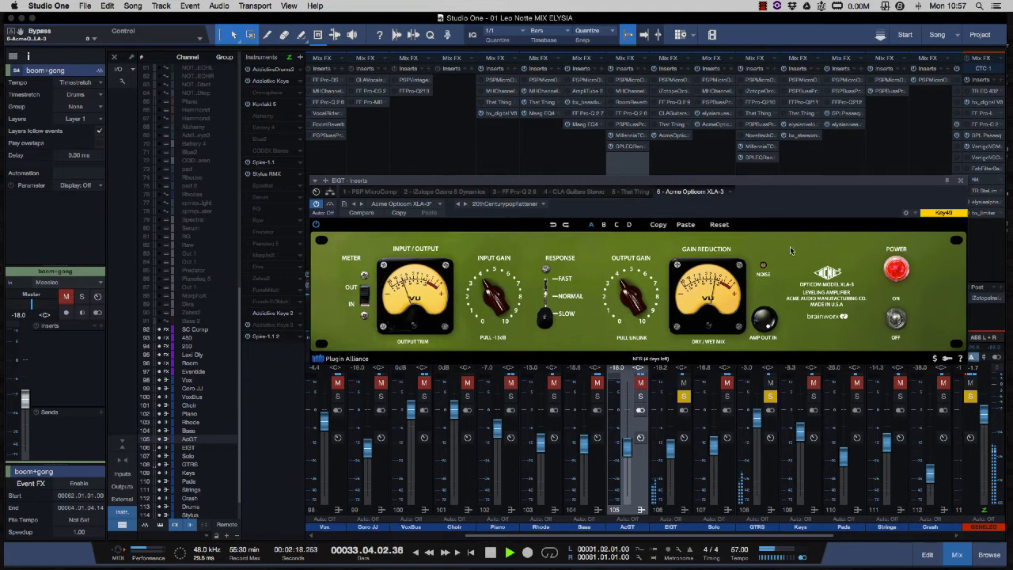
Replay the Chorus to examine the Opticom XLA-3's controls, including Response, then clear the EIGT solo and close the plug-in
key("space")
key("space")
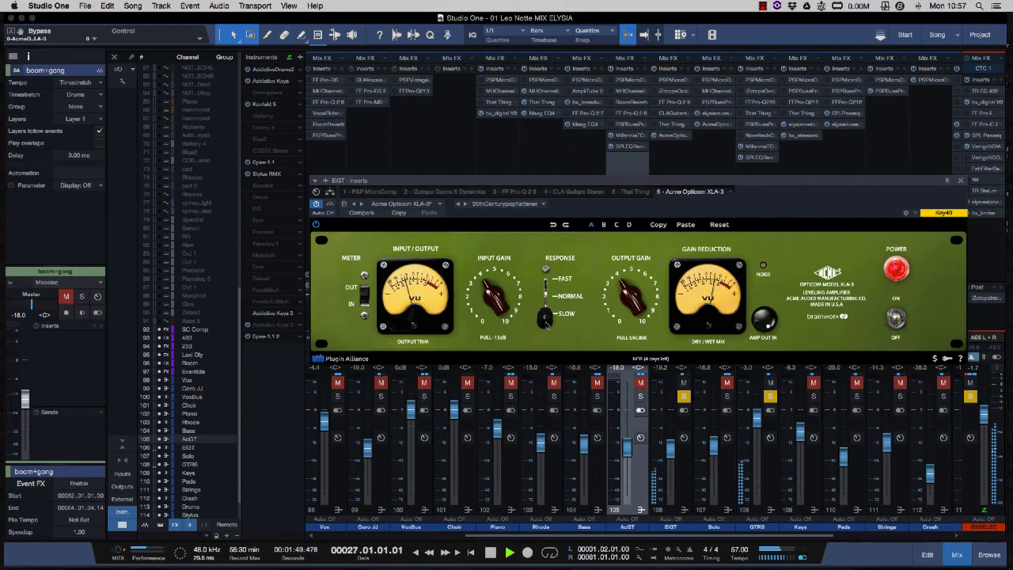
left_click(546, 322)
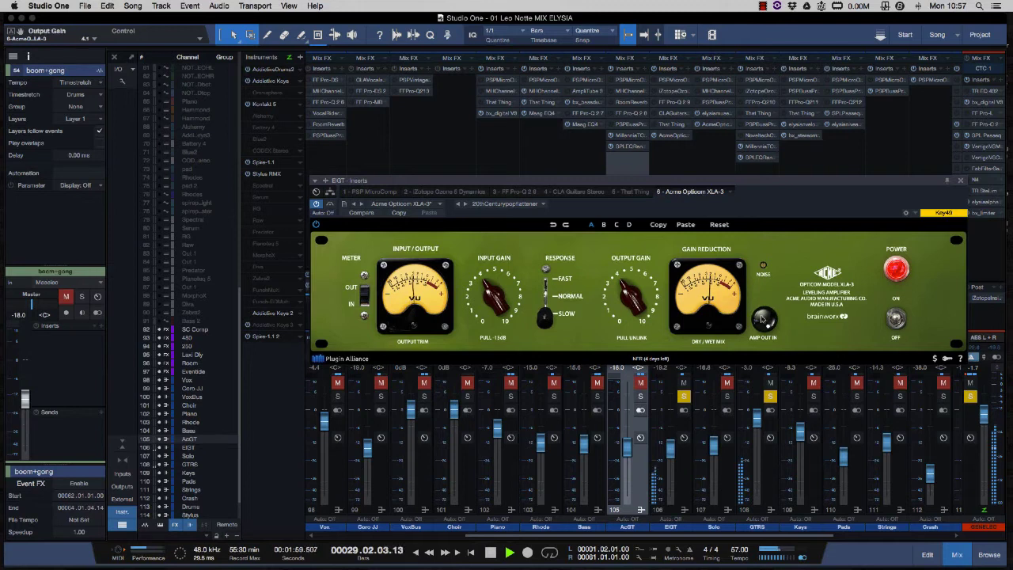
left_click(684, 398)
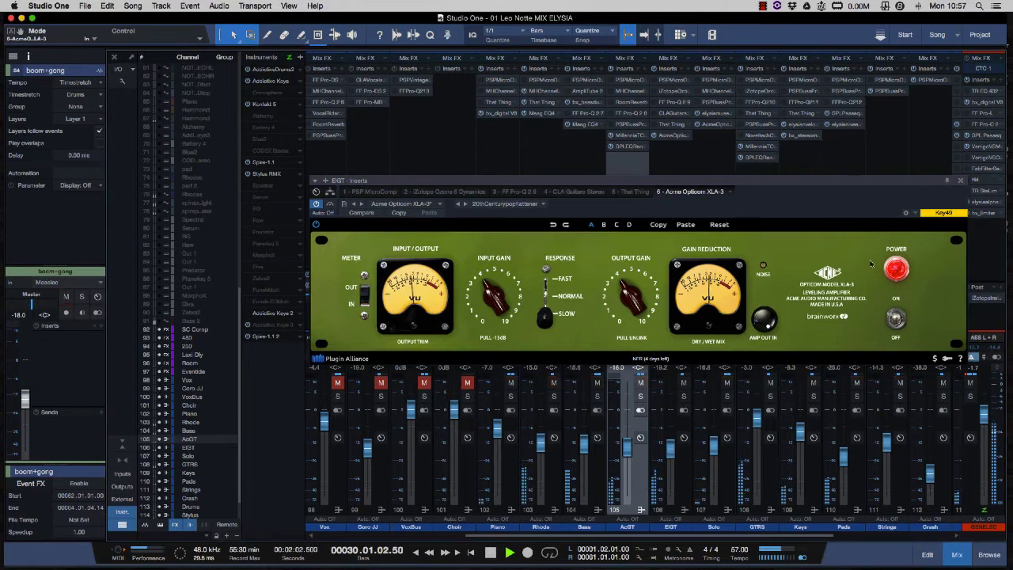
left_click(960, 182)
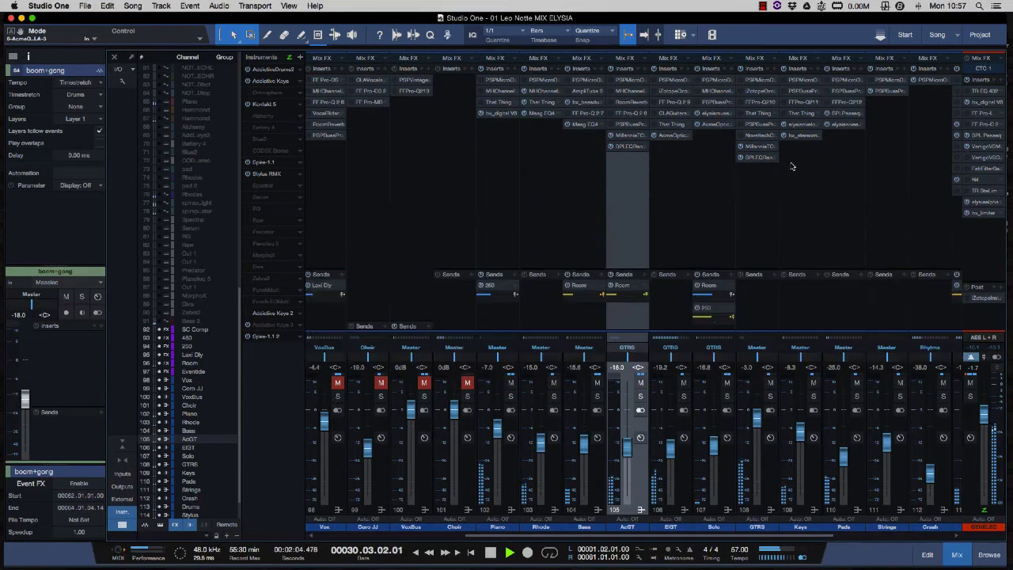
Open the GTRS bus's Millennia TCL-2 insert and solo the bus
left_click(712, 226)
left_click(757, 195)
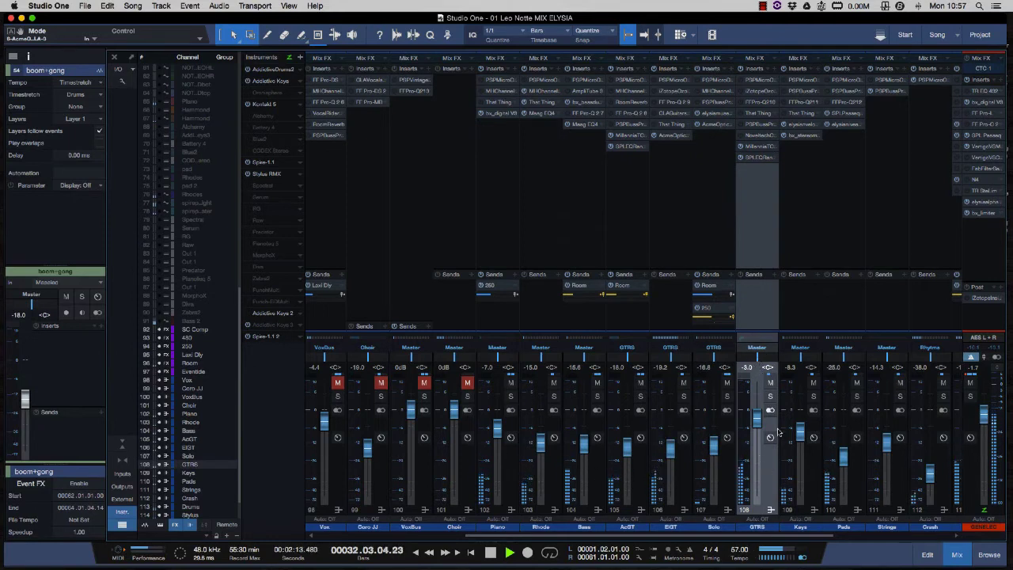
left_click(758, 148)
left_click_drag(749, 198, 757, 188)
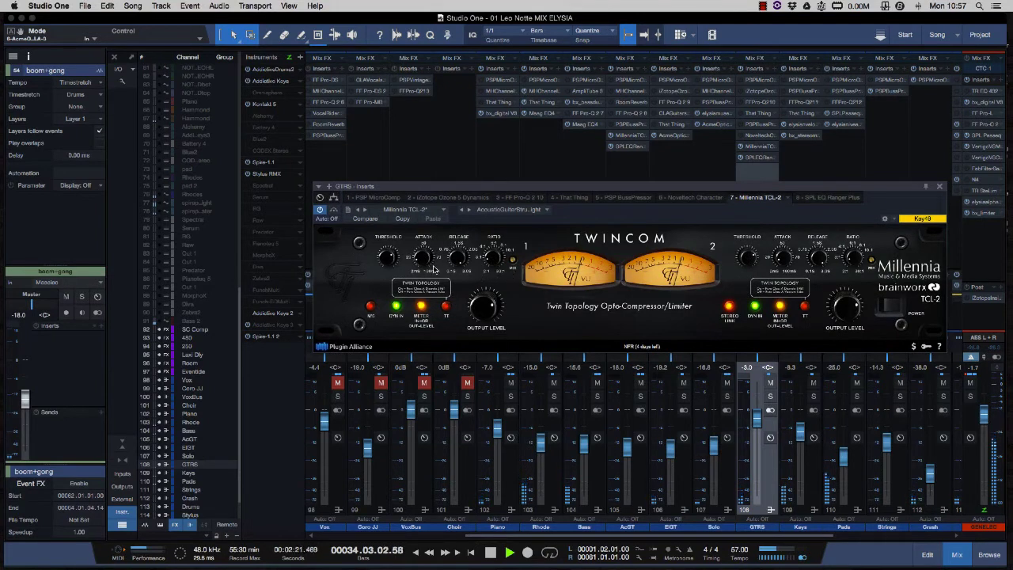
left_click(770, 397)
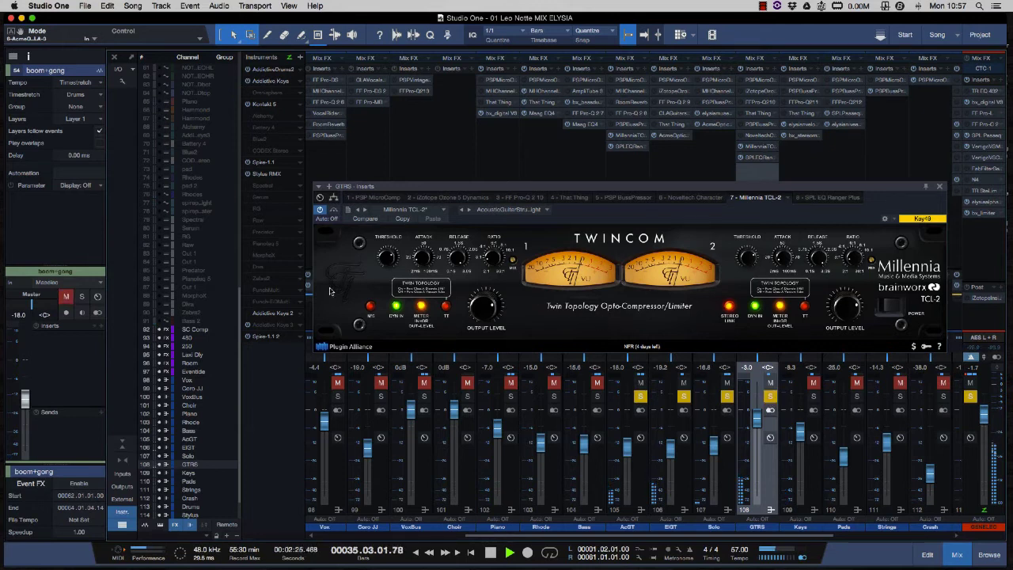
Replay the Chorus, compare the GTRS bus's TCL-2 with and without bypass, and close it
key("space")
key("space")
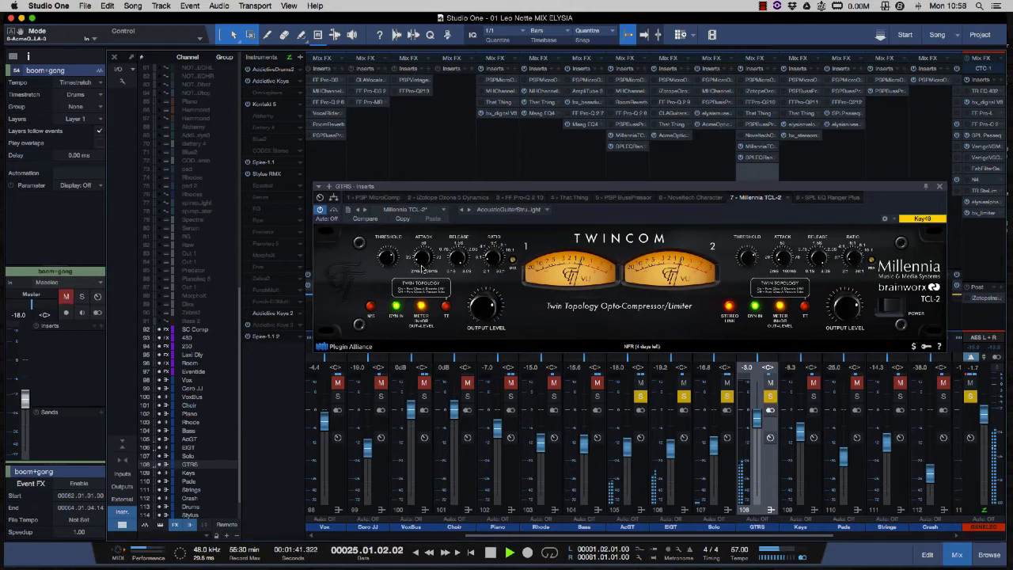
left_click(333, 211)
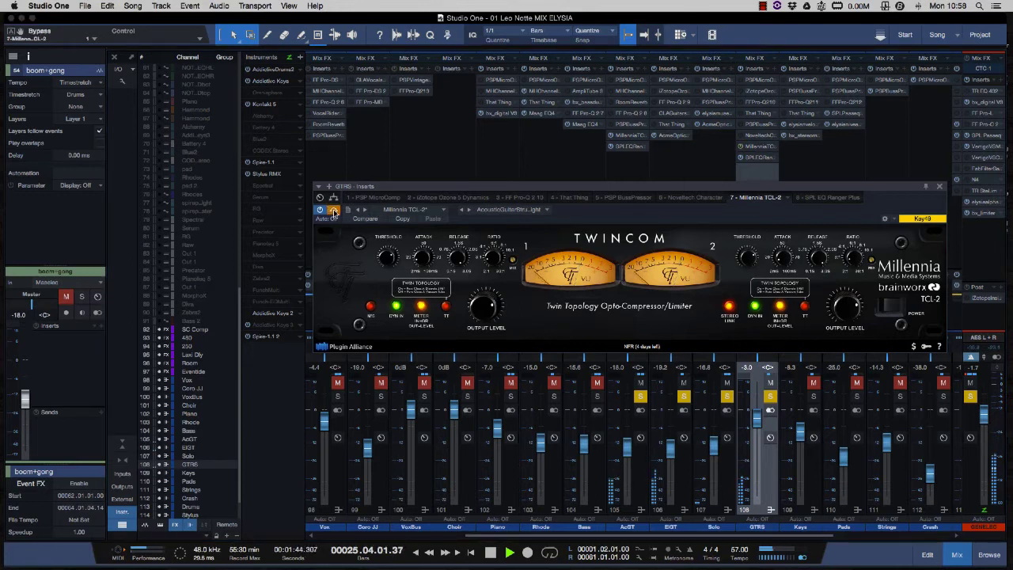
left_click(333, 211)
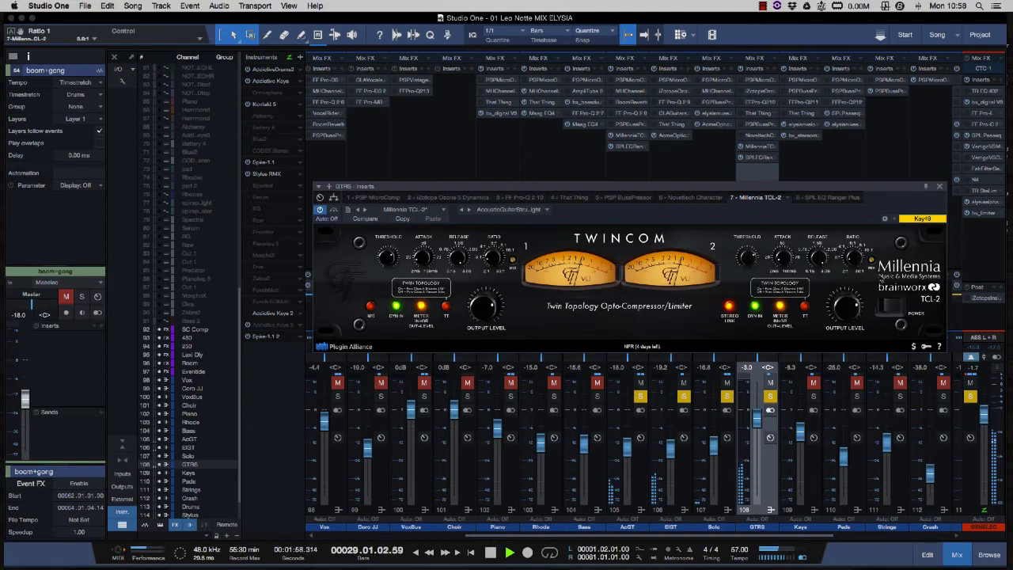
mouse_move(675, 191)
left_mouse_down()
mouse_move(670, 203)
mouse_move(671, 181)
left_mouse_up()
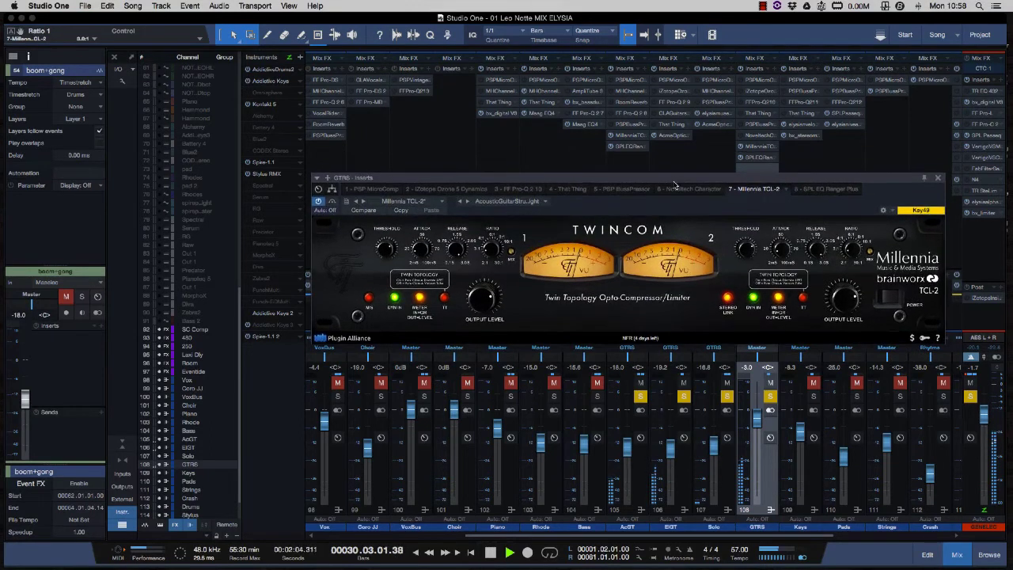
left_click(939, 179)
View the EIGT channel's Acme Opticom XLA-3 once more and close it
left_click(770, 396)
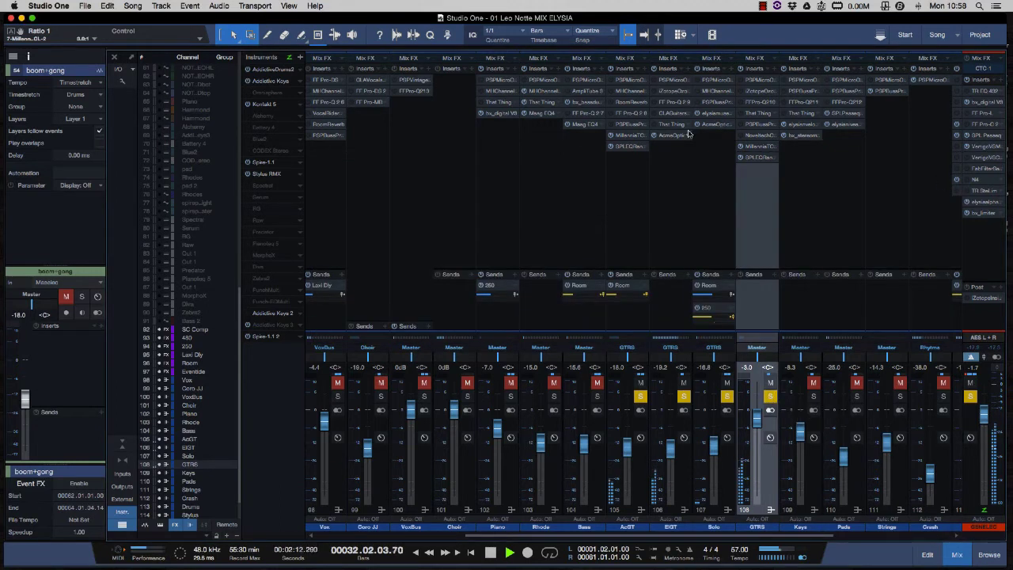
left_click(669, 137)
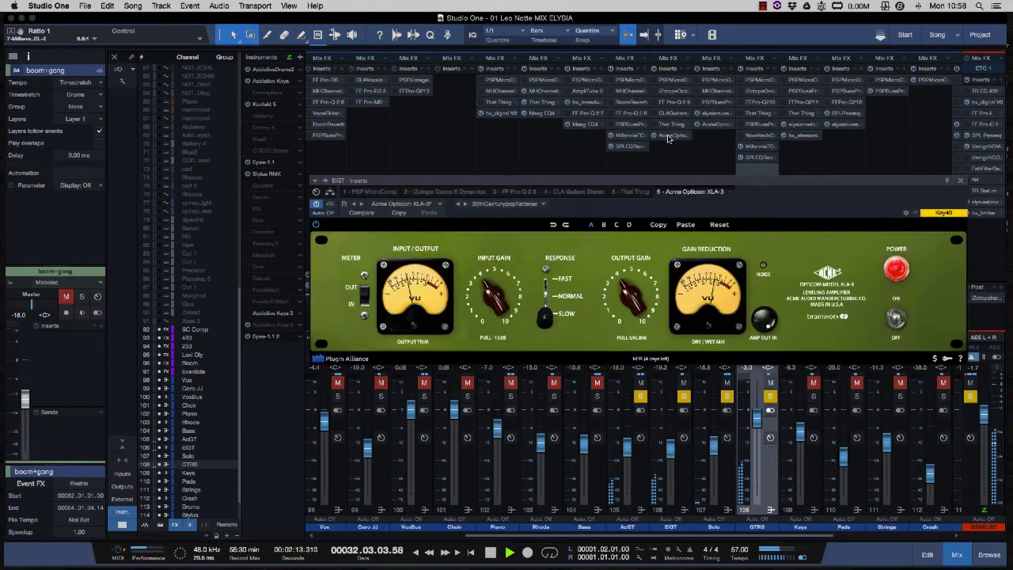
left_click(960, 180)
Clear the guitar solos and solo the Keys channel
left_click(770, 396, "alt")
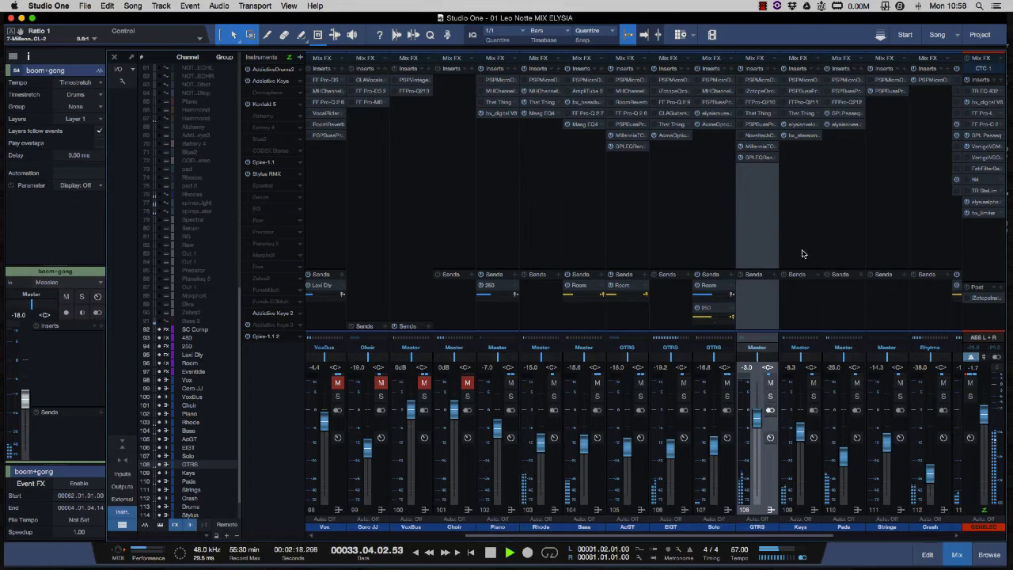
left_click(808, 203)
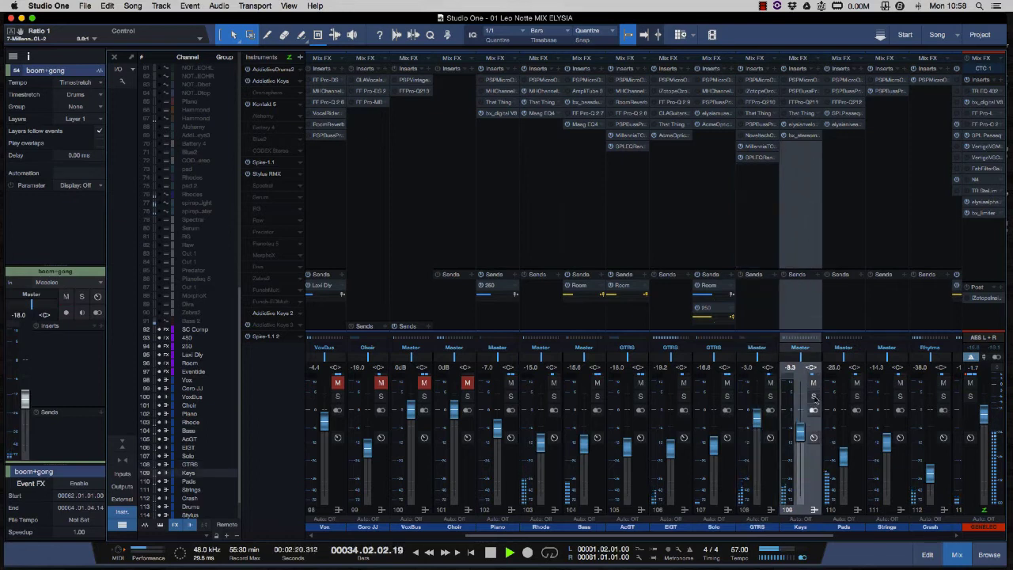
left_click(812, 396)
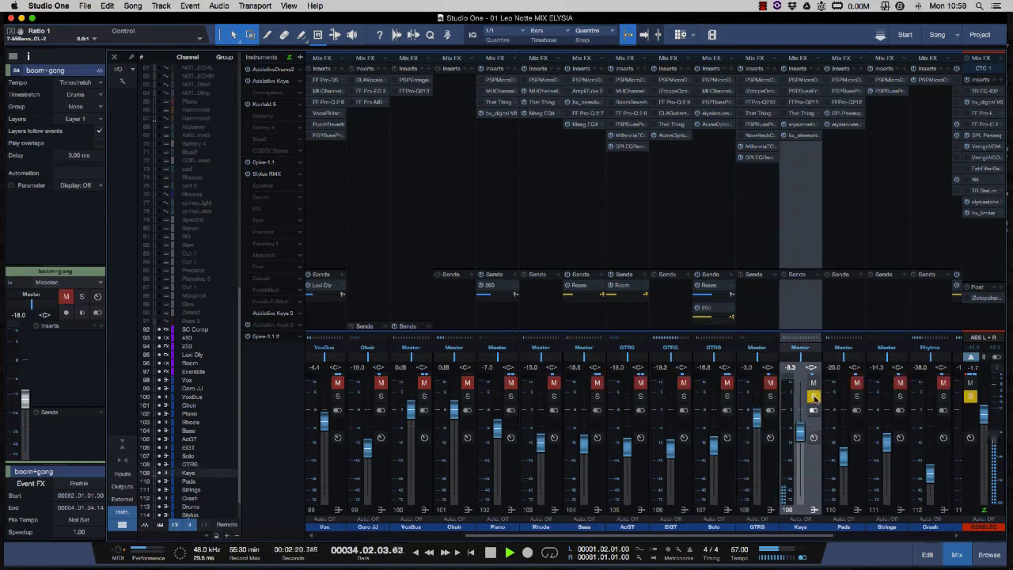
Open the Keys channel's elysia nvelope insert, replay the section, and compare the sound with and without bypass
left_click(801, 128)
left_click_drag(453, 99, 640, 186)
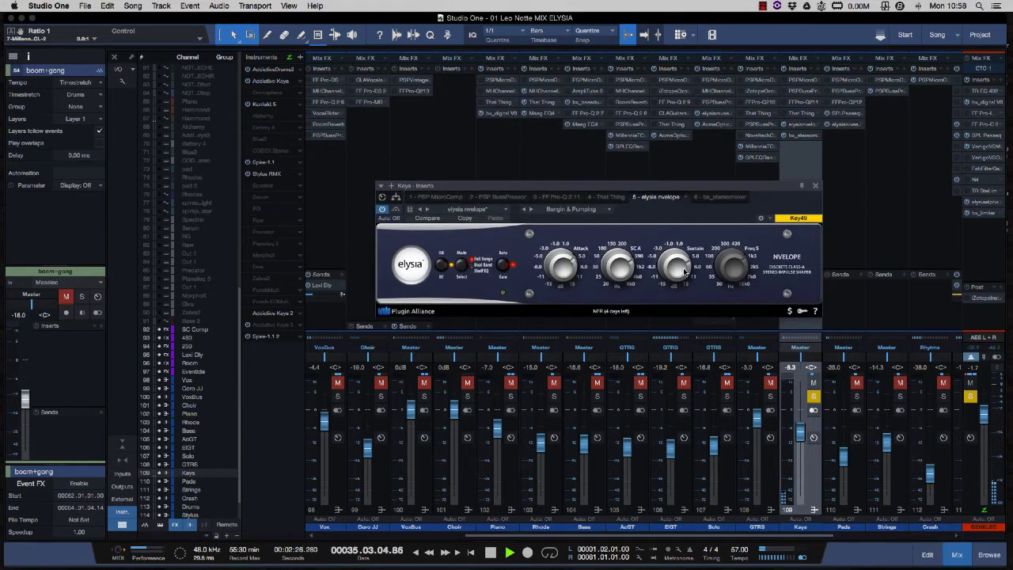
key("space")
key("space")
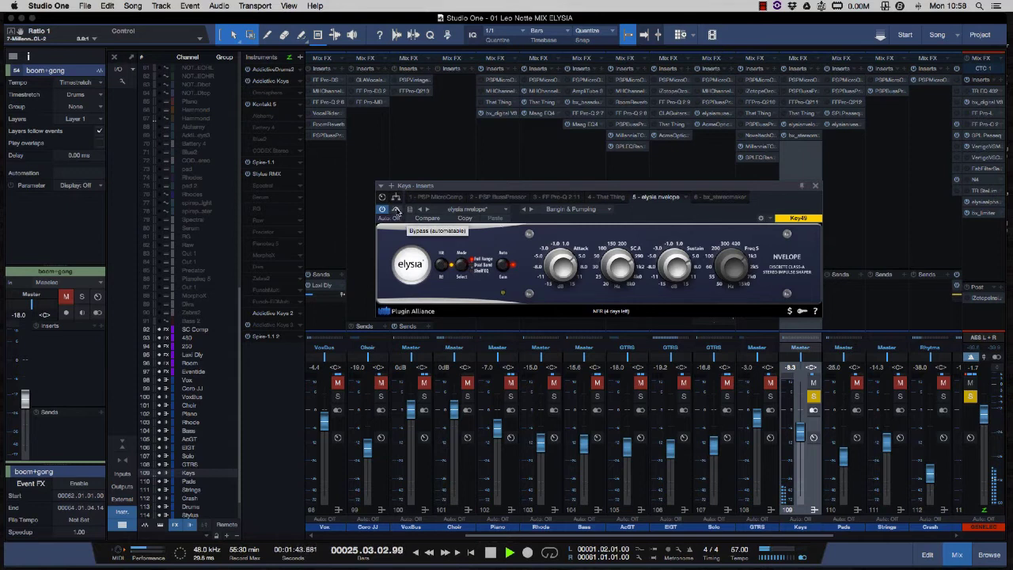
left_click(396, 210)
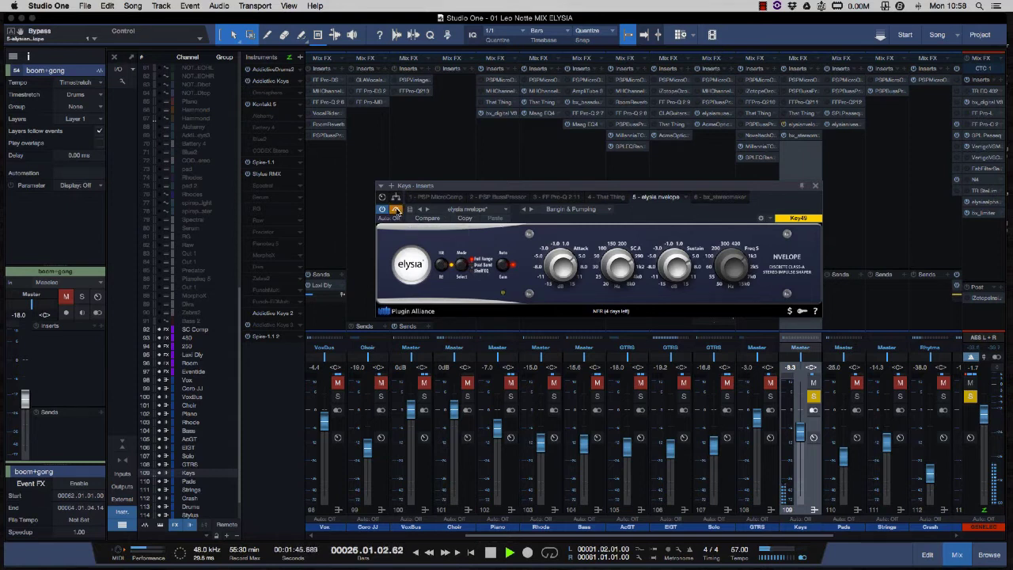
left_click(397, 210)
left_click(396, 209)
left_click(396, 210)
left_click(396, 210)
left_click(396, 210)
left_click(396, 210)
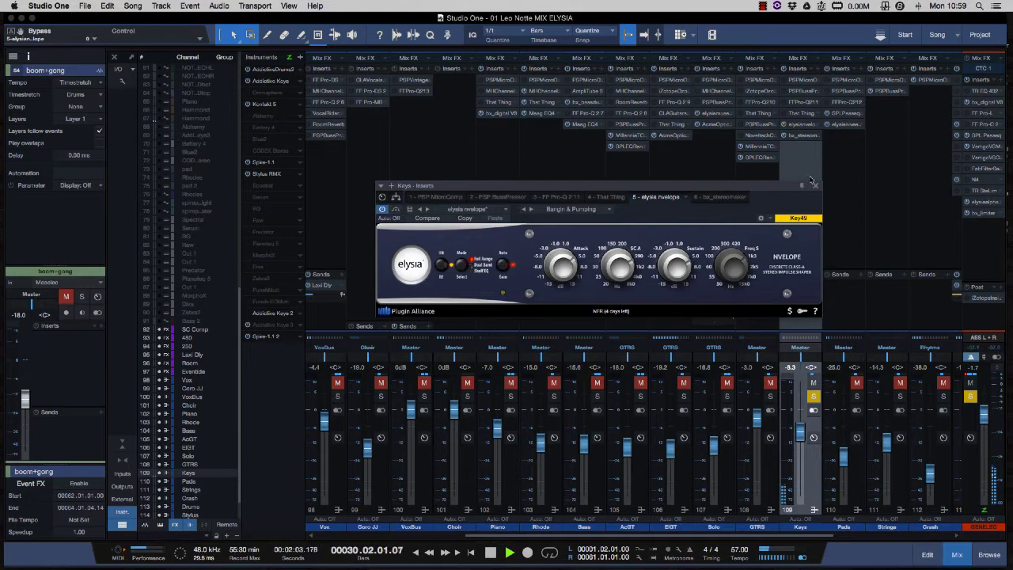
Open the Keys channel's bx_stereomaker insert and compare it with its bypass while replaying the section
left_click(800, 137)
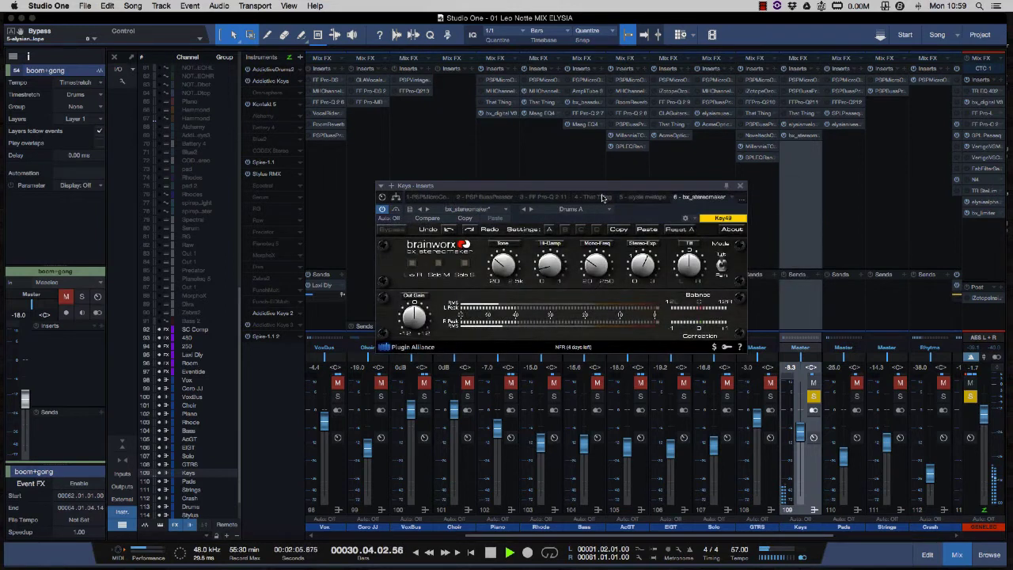
left_click_drag(620, 187, 631, 181)
left_click(404, 204)
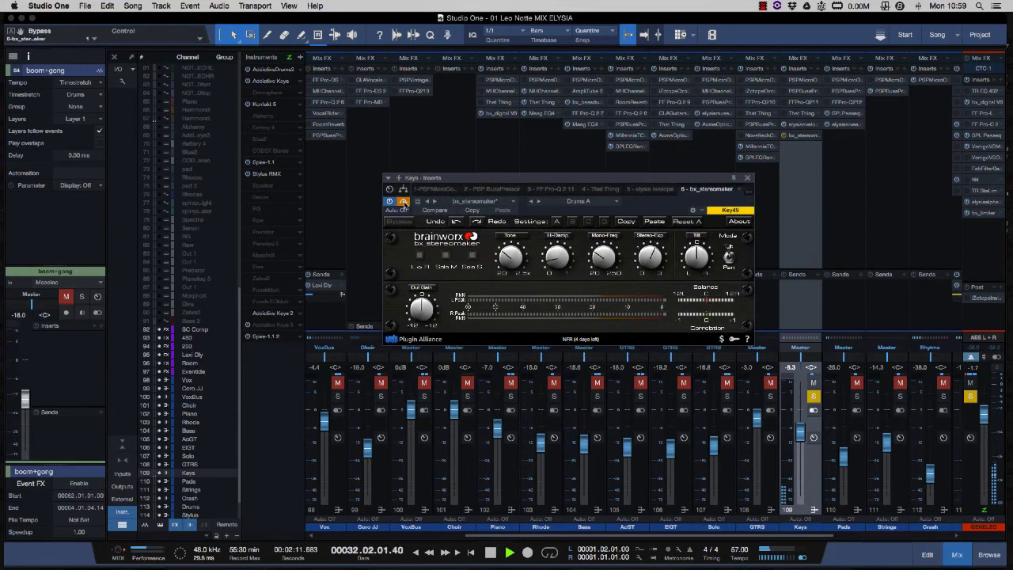
key("space")
key("space")
left_click(403, 204)
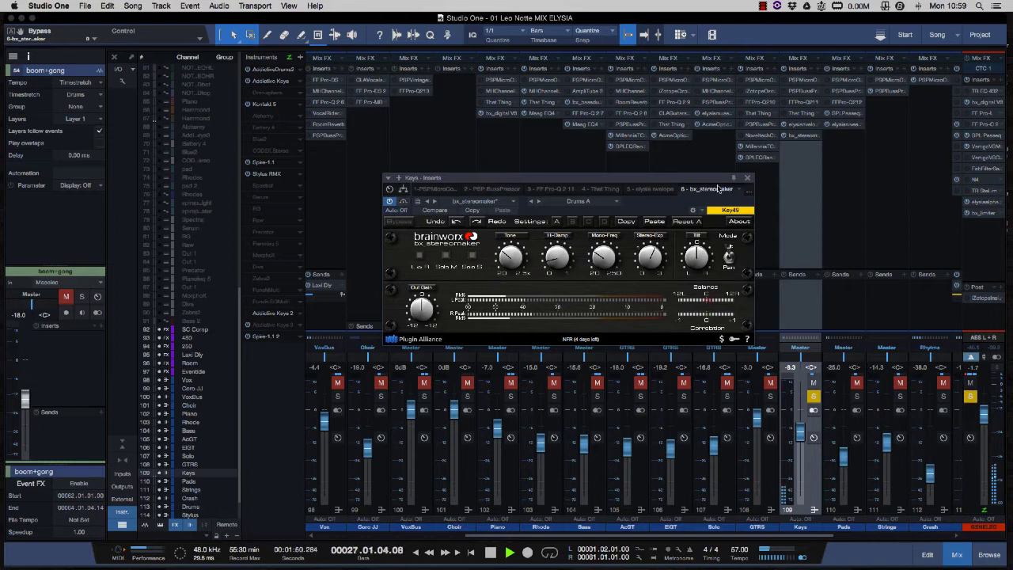
Bypass the bx_stereomaker once more, re-enable it, and clear the solo on the Keys channel
mouse_move(723, 180)
left_mouse_down()
mouse_move(711, 174)
mouse_move(721, 170)
left_mouse_up()
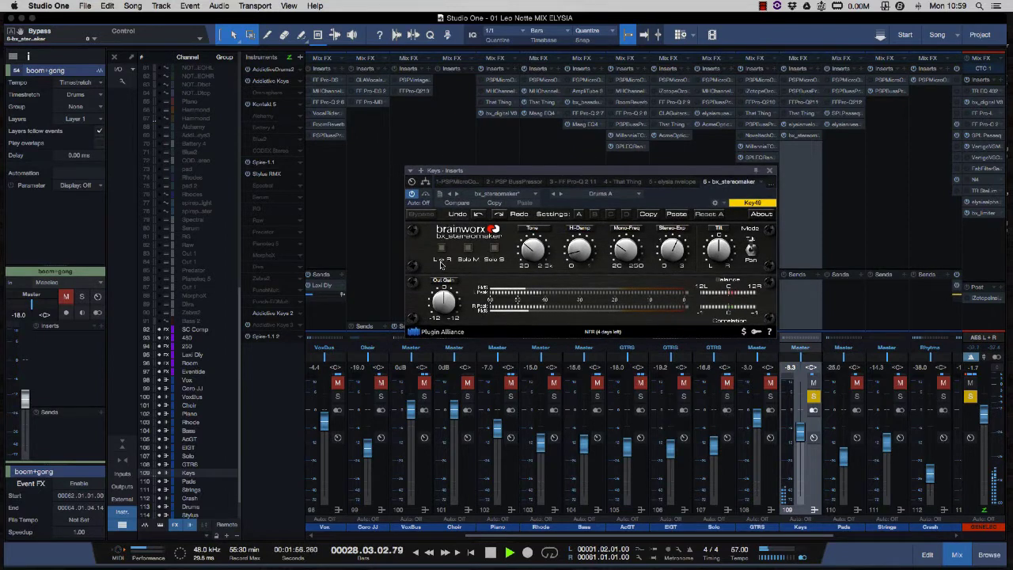
left_click(425, 195)
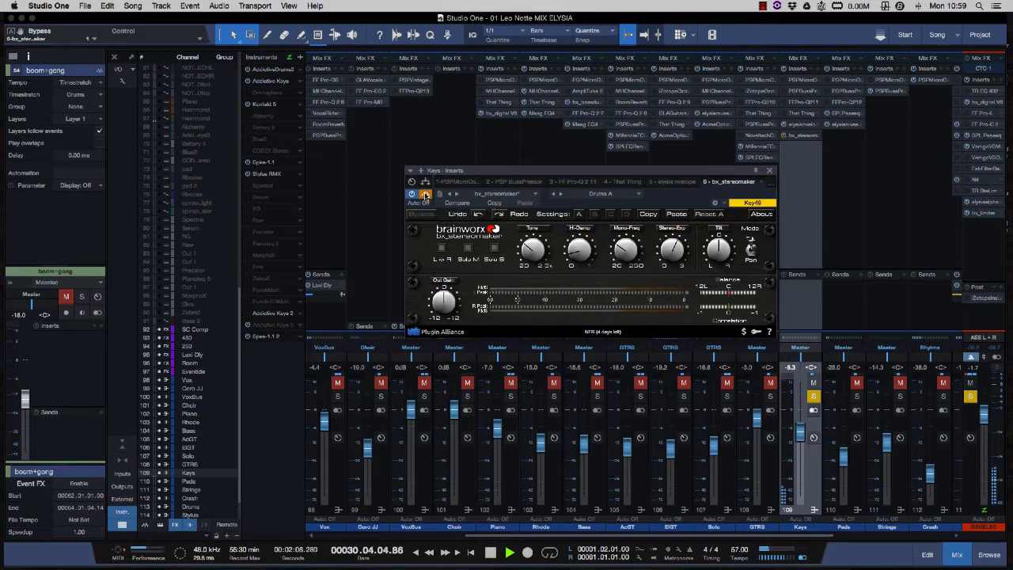
left_click(425, 195)
left_click(813, 396)
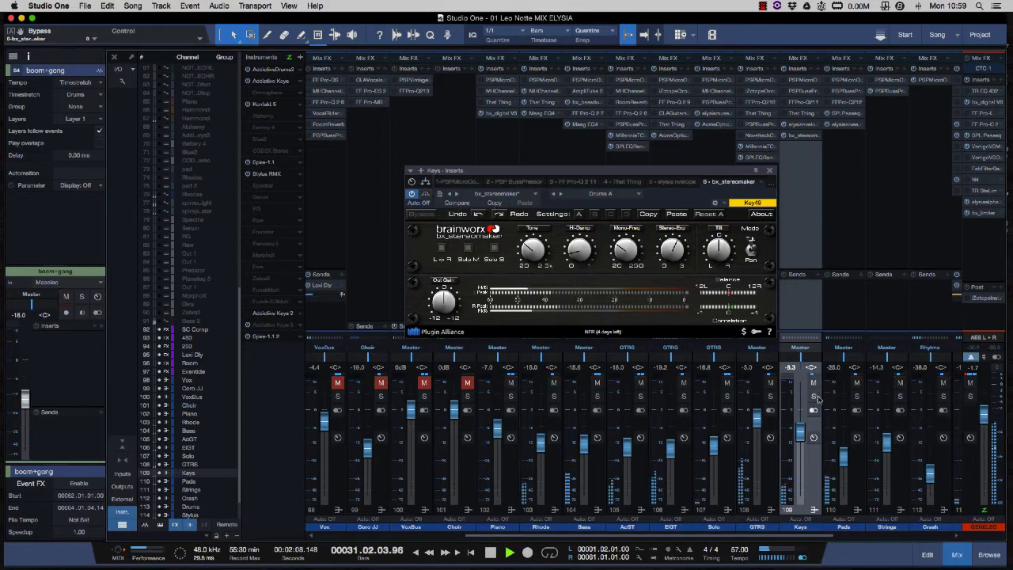
Open the Pads channel's SPL Passeq Single insert and solo the channel
left_click(851, 124)
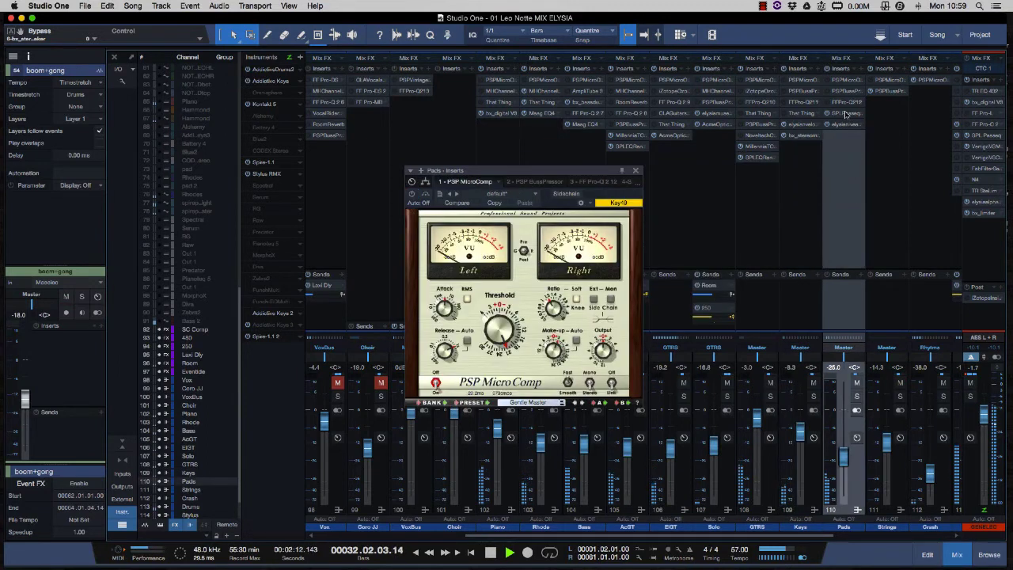
left_click(844, 113)
mouse_move(699, 170)
left_mouse_down()
mouse_move(681, 164)
mouse_move(701, 185)
left_mouse_up()
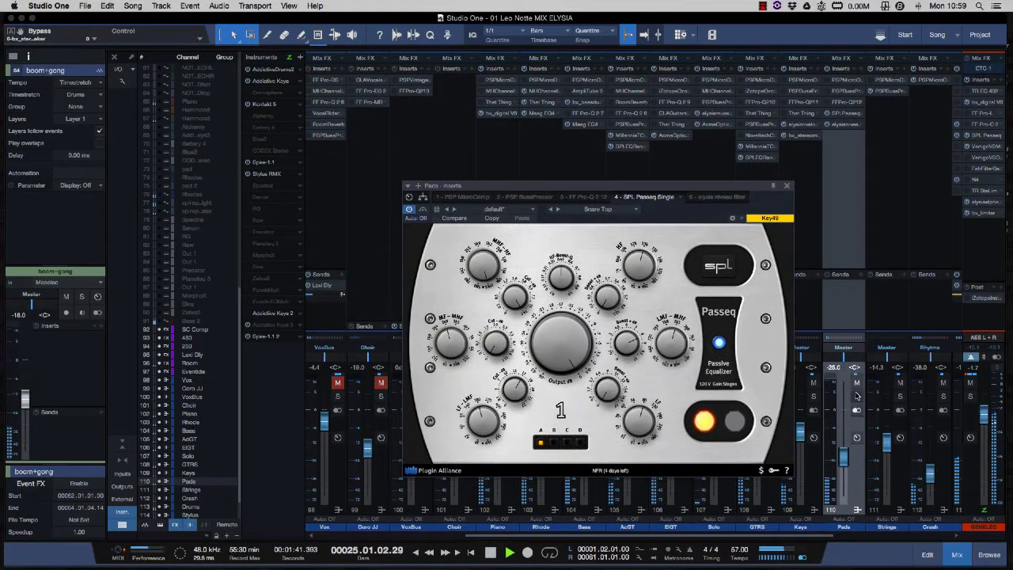
left_click(857, 395)
Compare the Pads channel's SPL Passeq Single with and without bypass, and close it
left_click(423, 210)
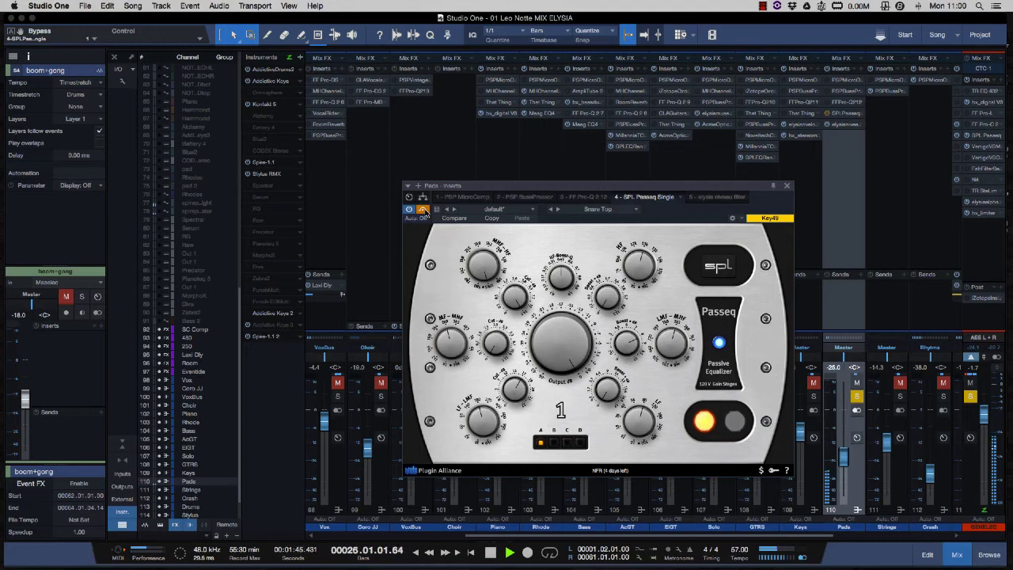
left_click(423, 210)
left_click(423, 210)
left_click(787, 186)
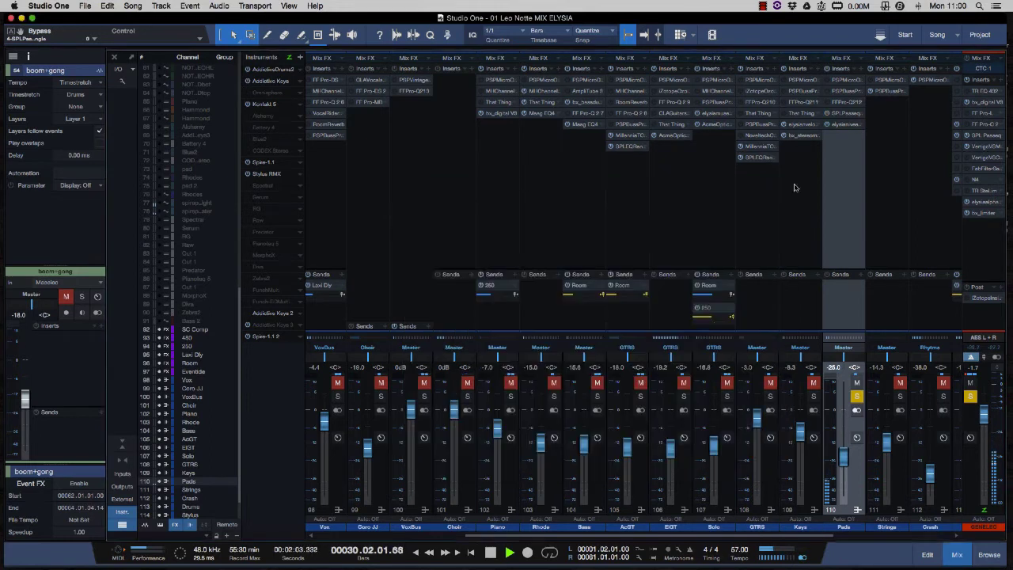
Open the Pads channel's elysia niveau filter, compare it with its bypass, and restart playback
left_click(844, 124)
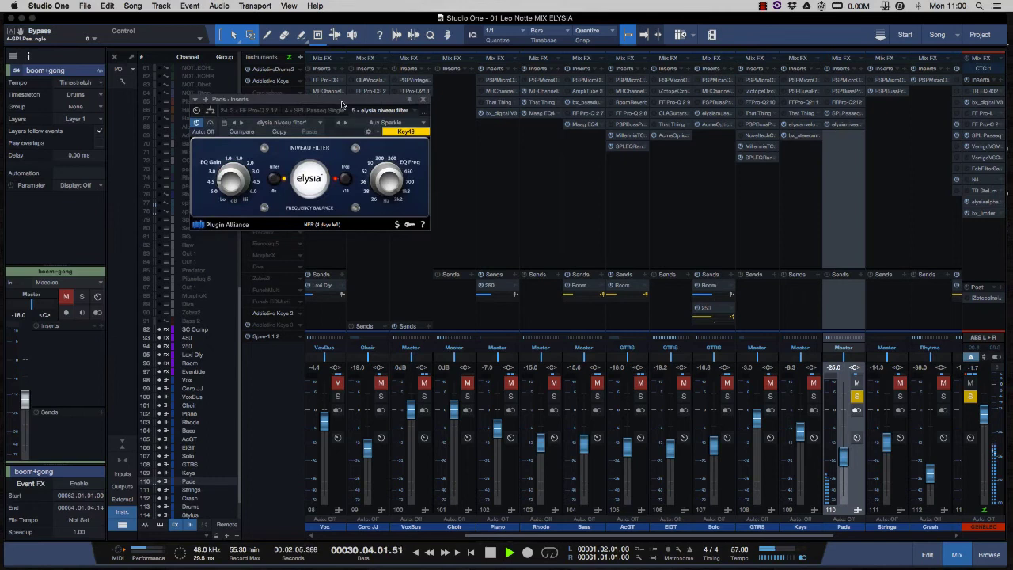
left_click_drag(342, 100, 618, 194)
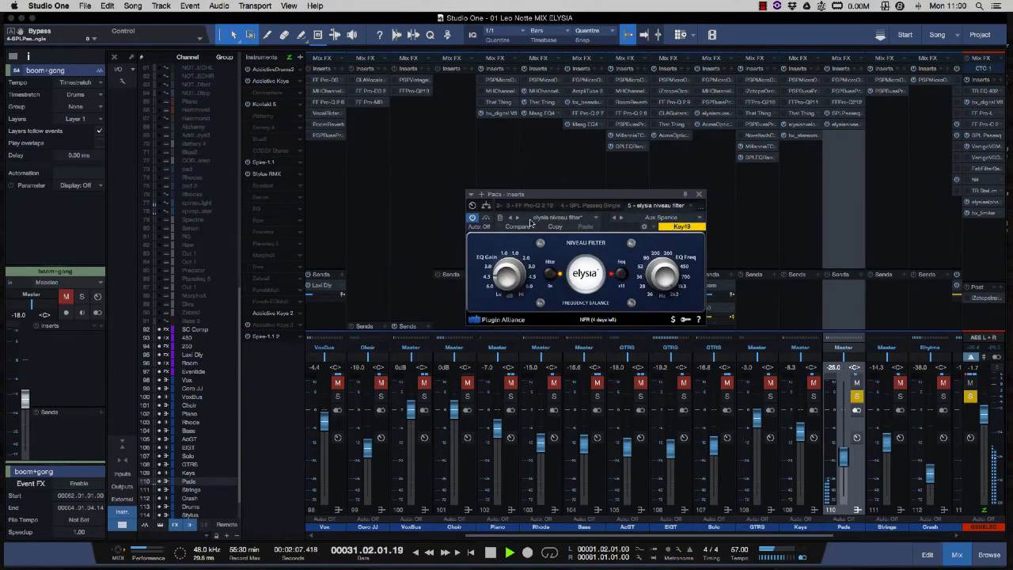
left_click(486, 218)
left_click(486, 219)
key("space")
key("space")
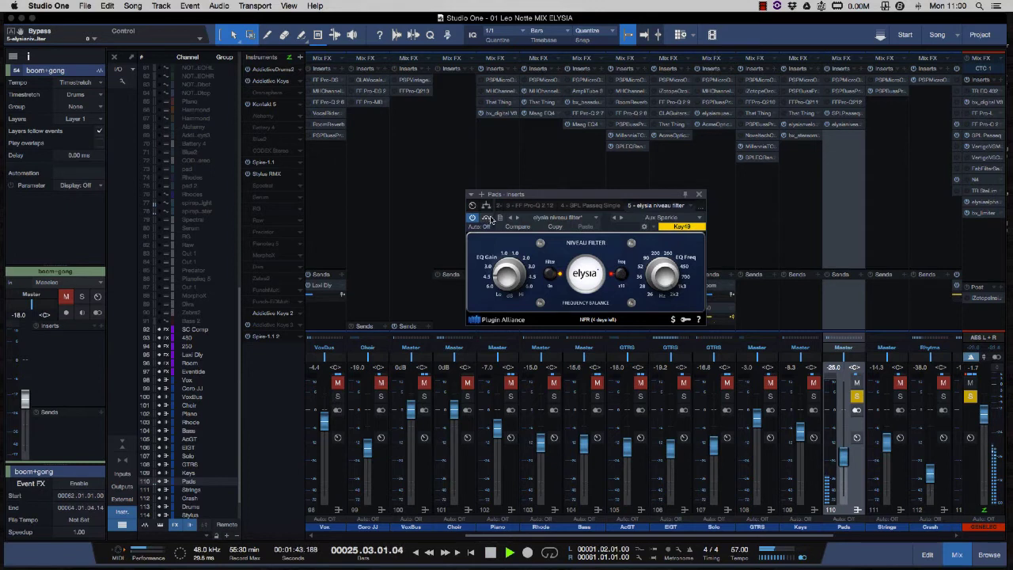
Clear the solo on the Pads channel and close the elysia niveau filter
left_click_drag(573, 195, 663, 179)
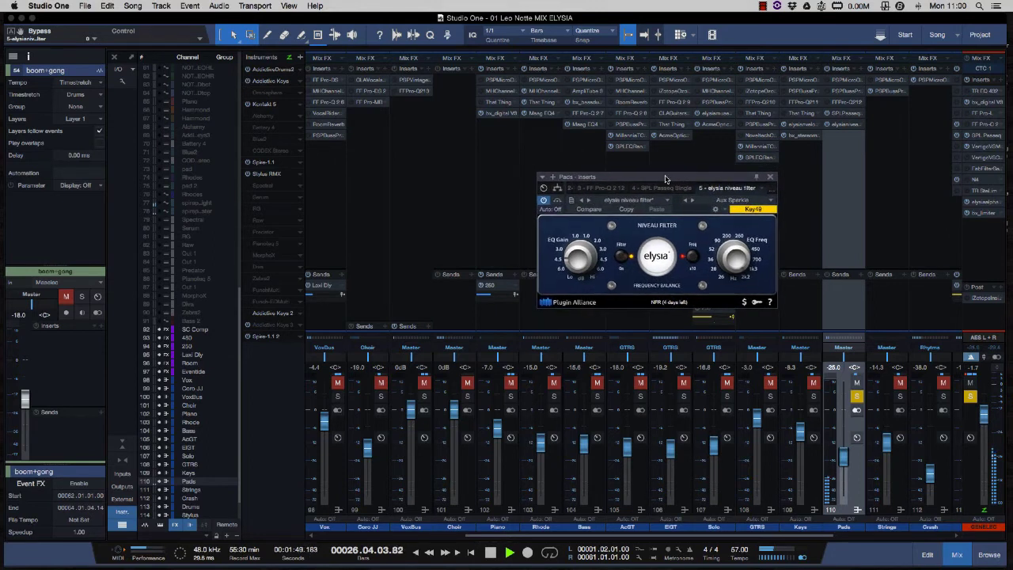
left_click(858, 398)
left_click(772, 177)
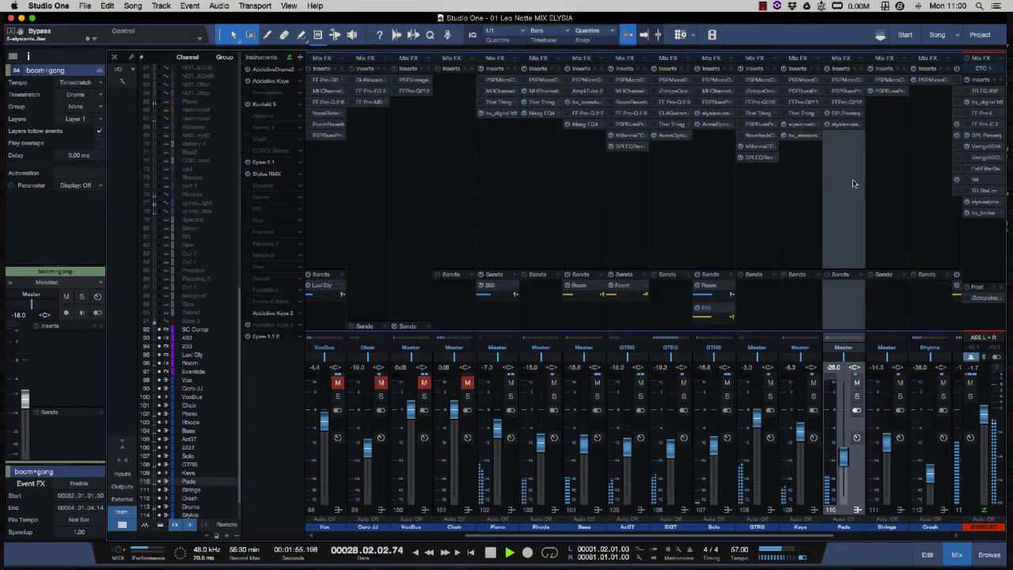
Solo the Drums channel and open its SPL Passeq insert
left_click(877, 169)
scroll(881, 170, "right", 3)
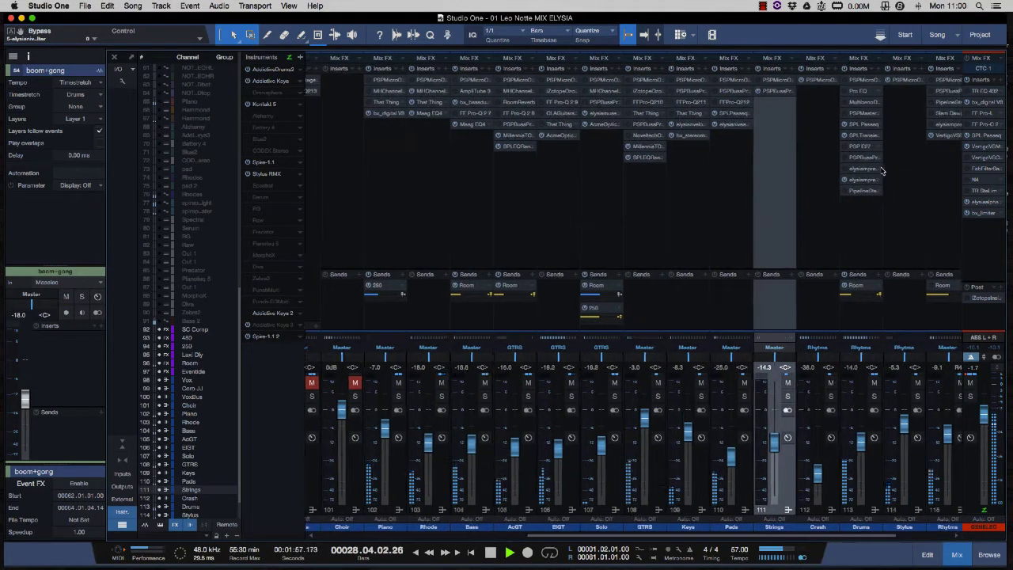
left_click(862, 419)
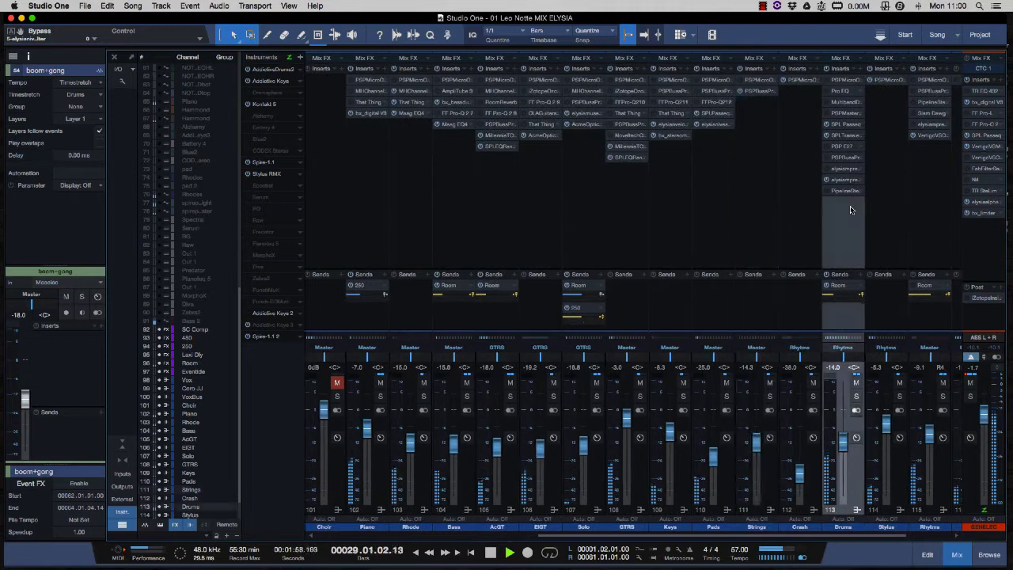
left_click(857, 396)
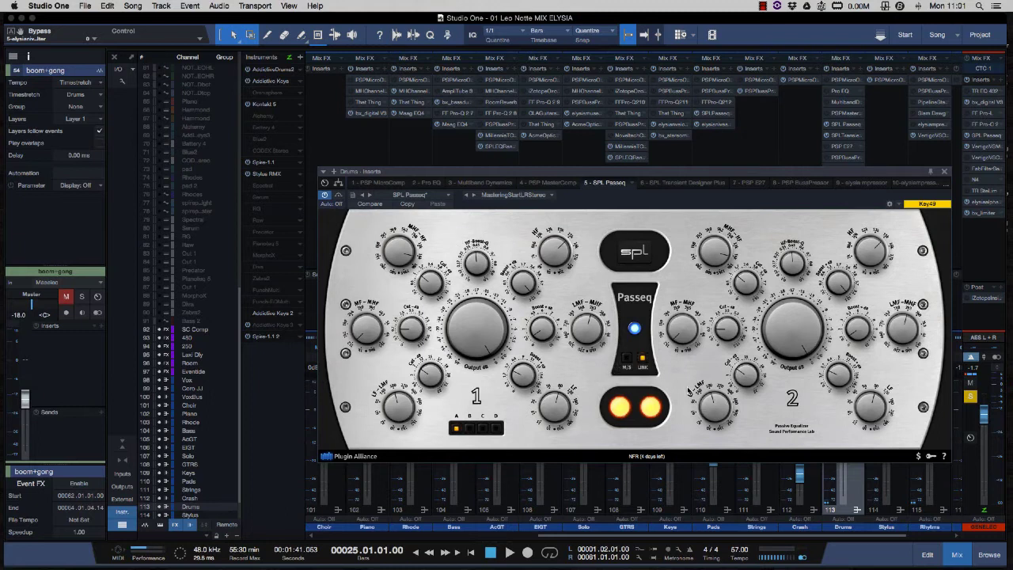
Play the drums through the SPL Passeq, compare it with its bypass, and close it
left_click(641, 359)
key("space")
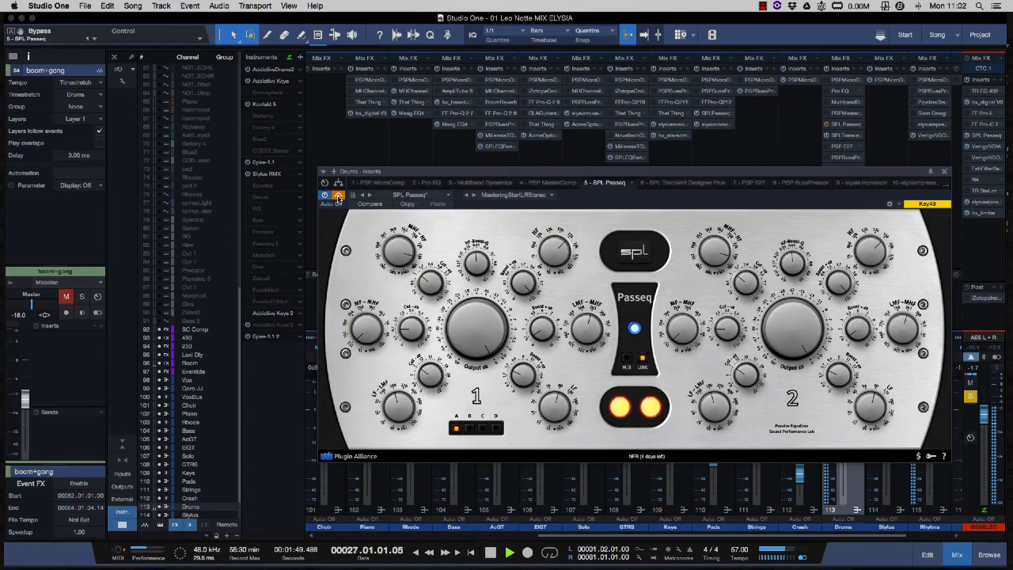
left_click(338, 195)
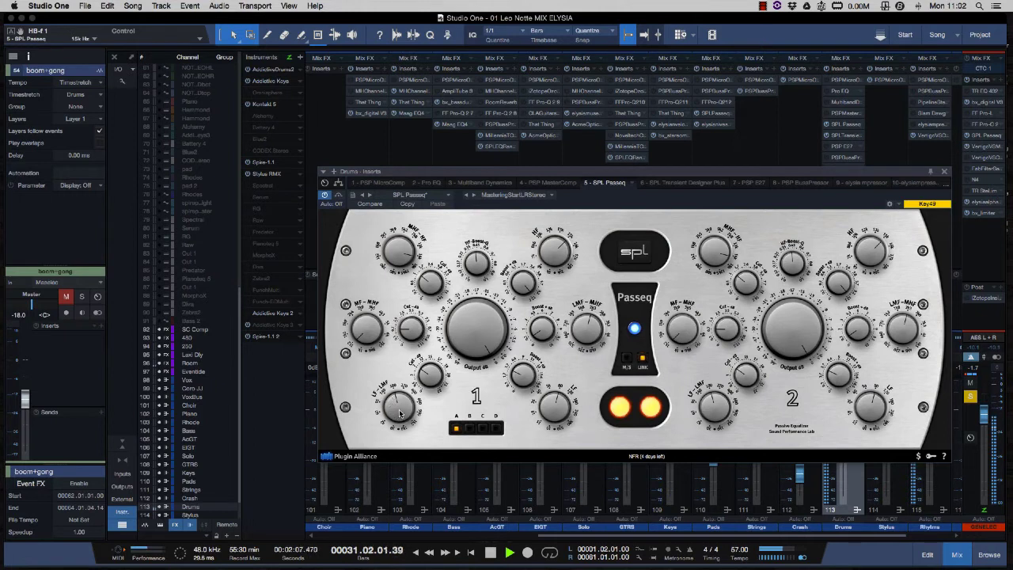
left_click(945, 172)
Open the Drums channel's SPL Transient Designer Plus, compare it with its bypass during playback, and close it
double_click(843, 135)
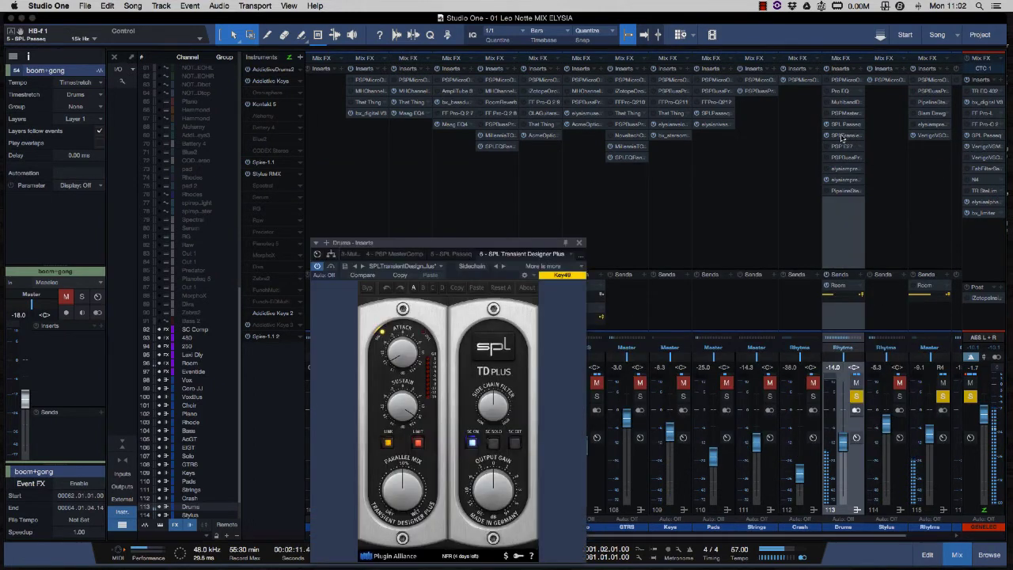
left_click_drag(542, 242, 708, 152)
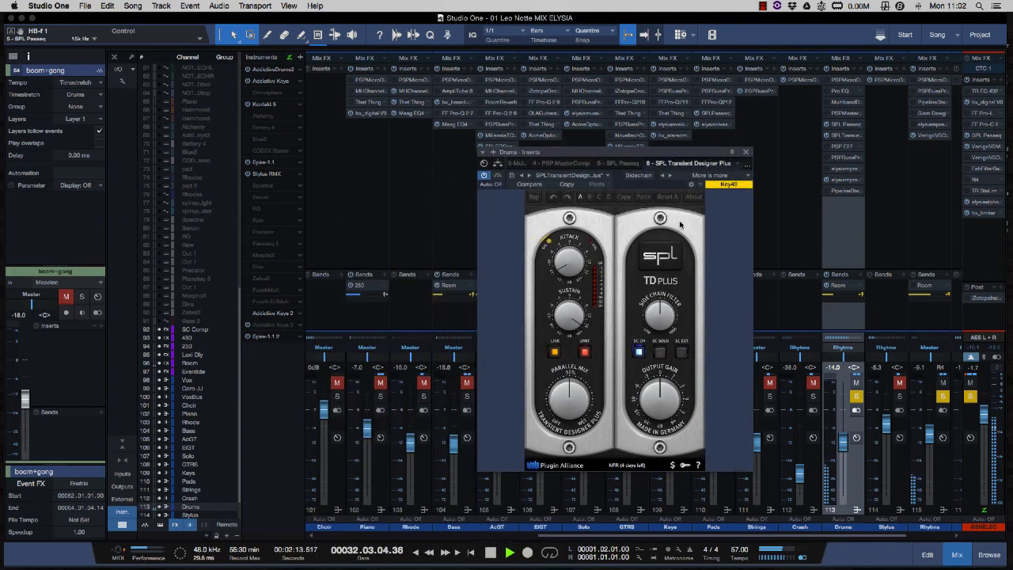
key("space")
key("space")
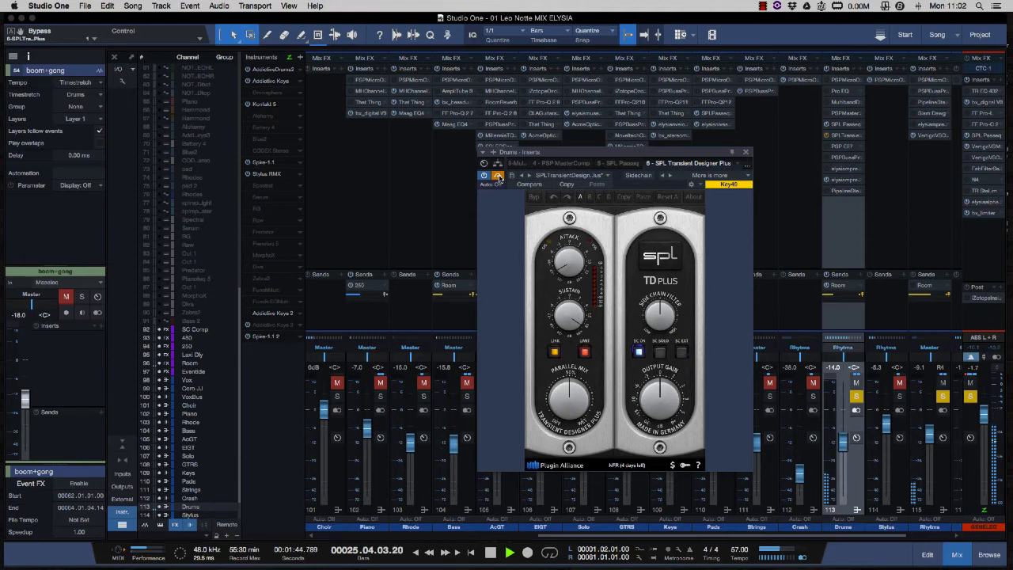
left_click(498, 177)
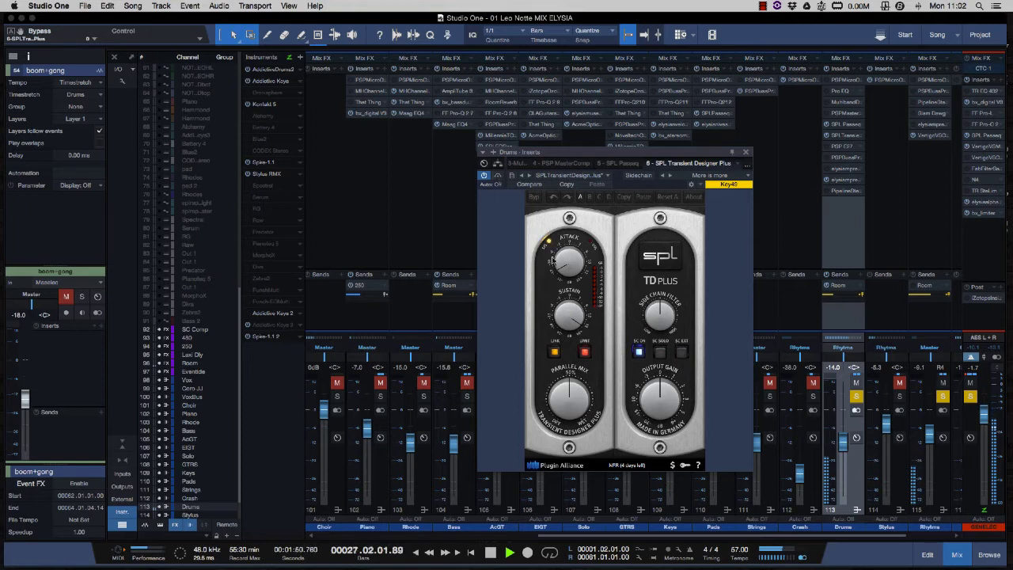
left_click_drag(724, 156, 769, 176)
left_click_drag(741, 174, 740, 175)
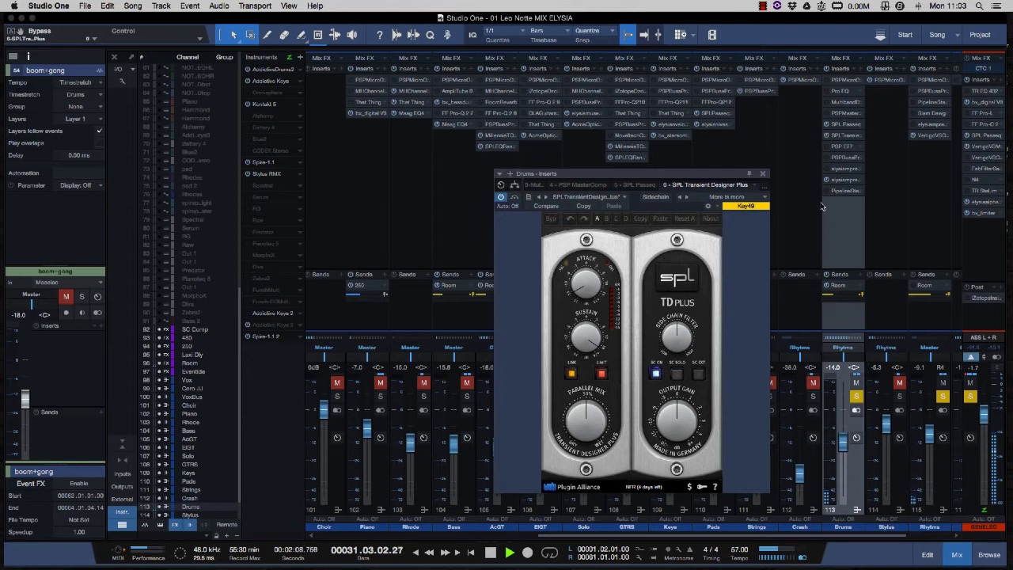
left_click(763, 173)
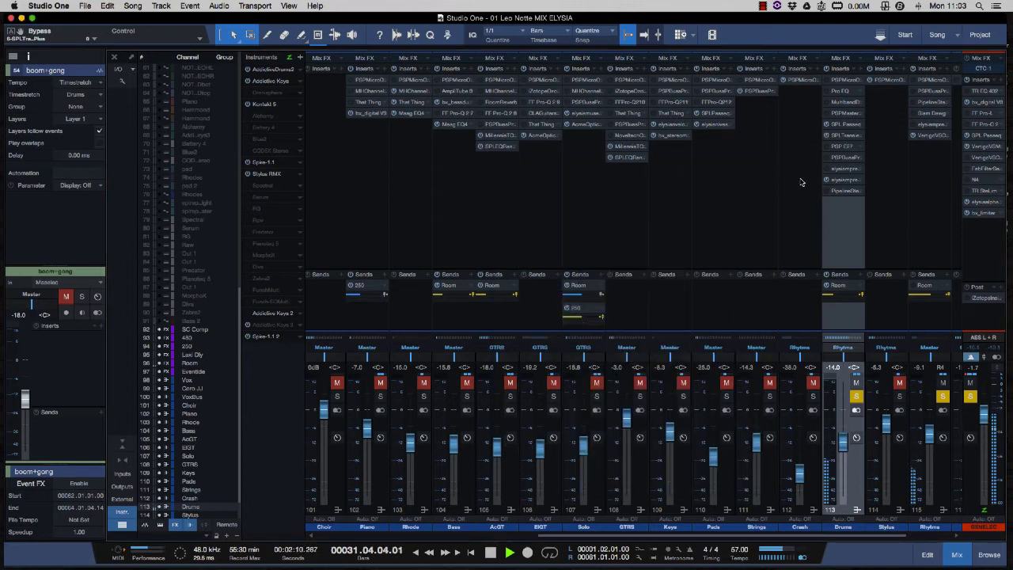
Open the Drums channel's tenth insert, elysia mpressor, replay the section, and set the compressor's Ratio to 2.2
left_click(844, 181)
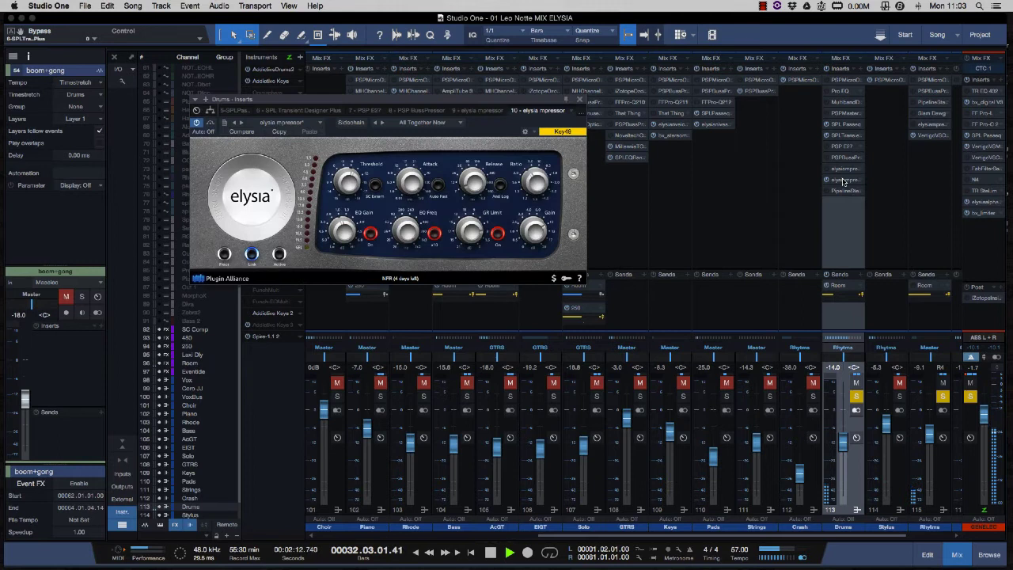
left_click_drag(447, 98, 643, 182)
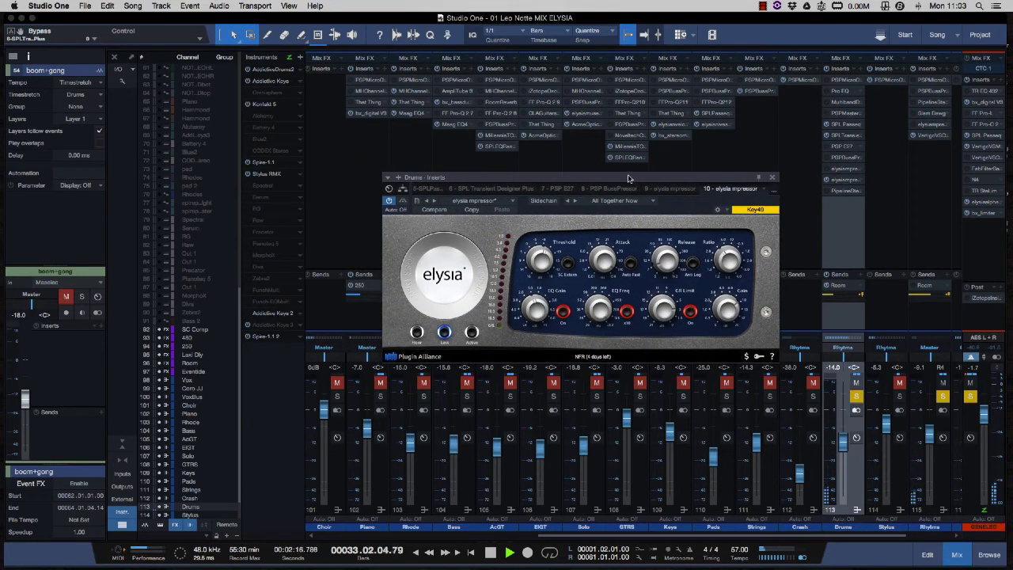
mouse_move(639, 185)
left_mouse_down()
mouse_move(659, 192)
mouse_move(649, 184)
left_mouse_up()
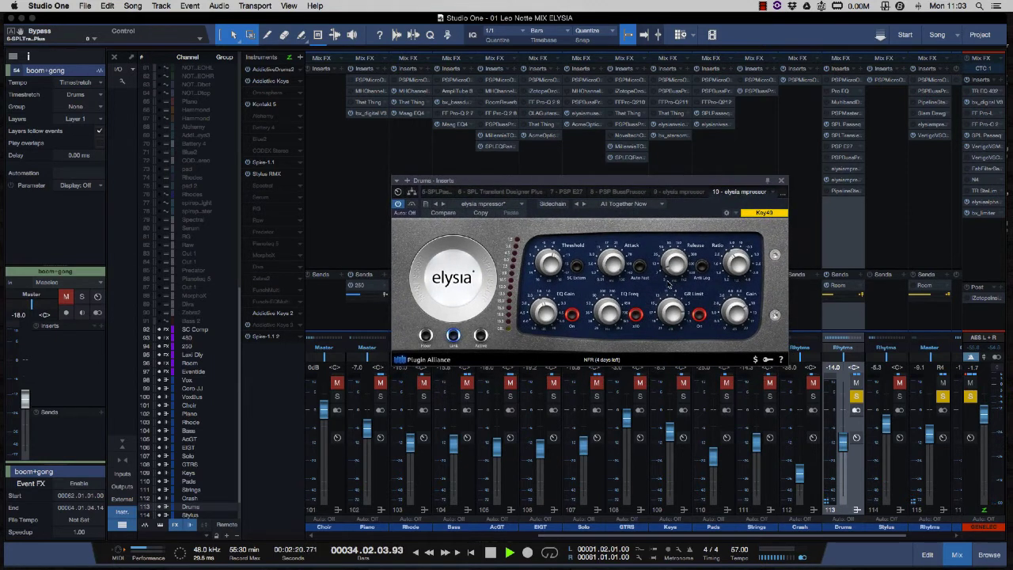
key("space")
key("space")
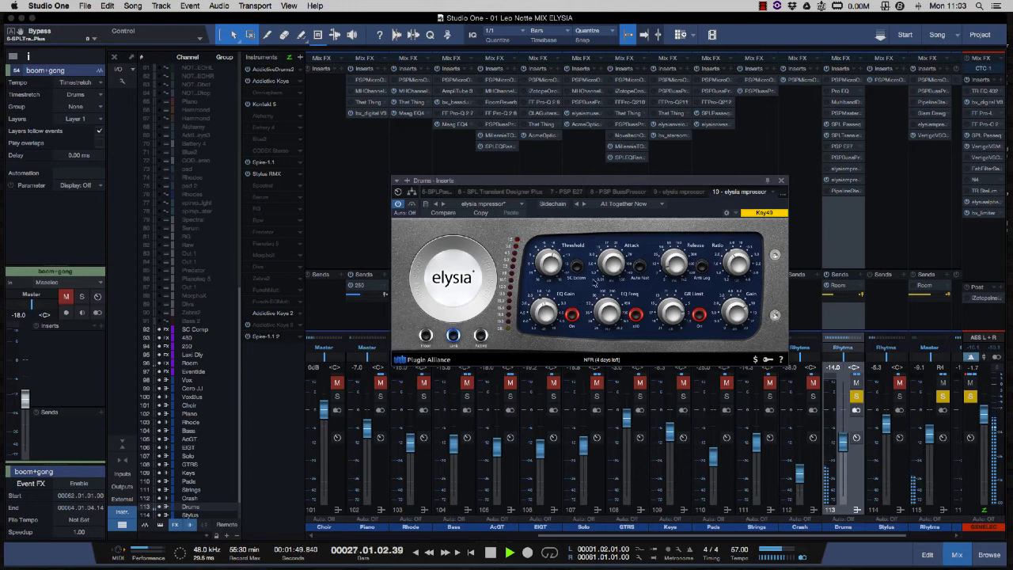
left_click_drag(735, 262, 735, 267)
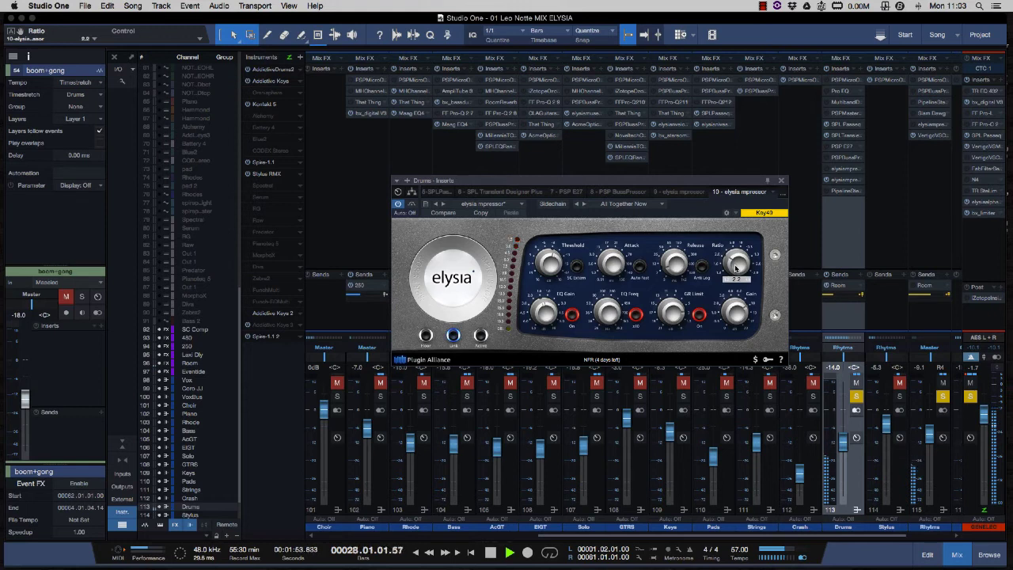
Compare the Drums channel's elysia mpressor with its bypass during playback and close the plug-in window
left_click(669, 269)
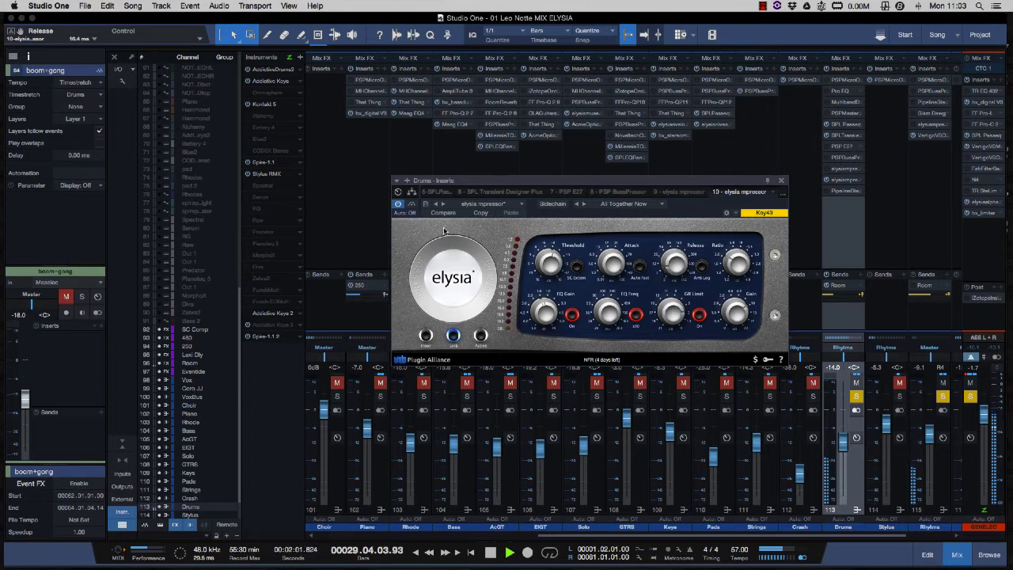
left_click(411, 204)
left_click(411, 204)
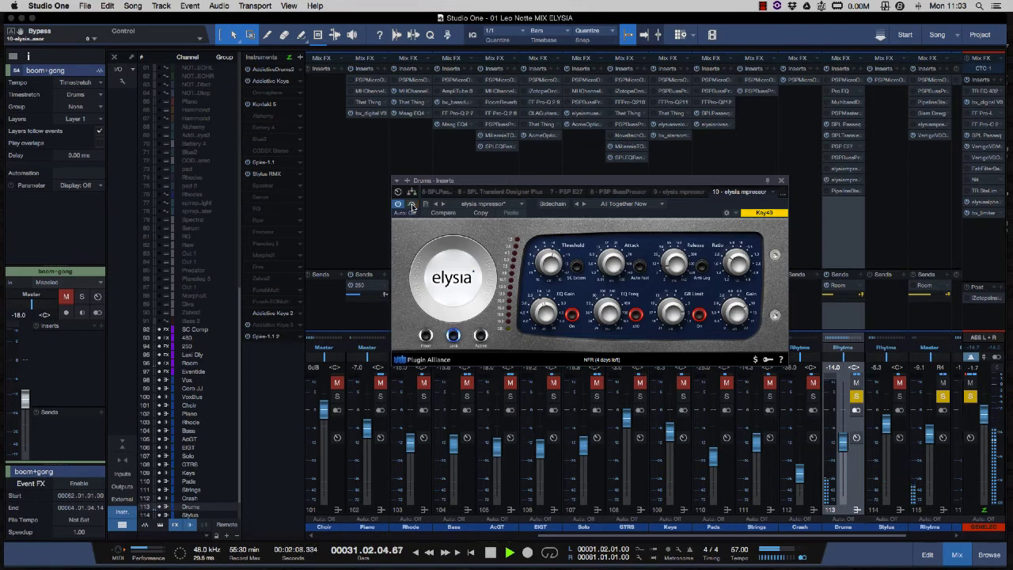
left_click(782, 181)
Restart playback and add the Bass, AcGT, ElGT, Piano and Rhode channels to the soloed group one after another
key("space")
key("space")
left_click(465, 398)
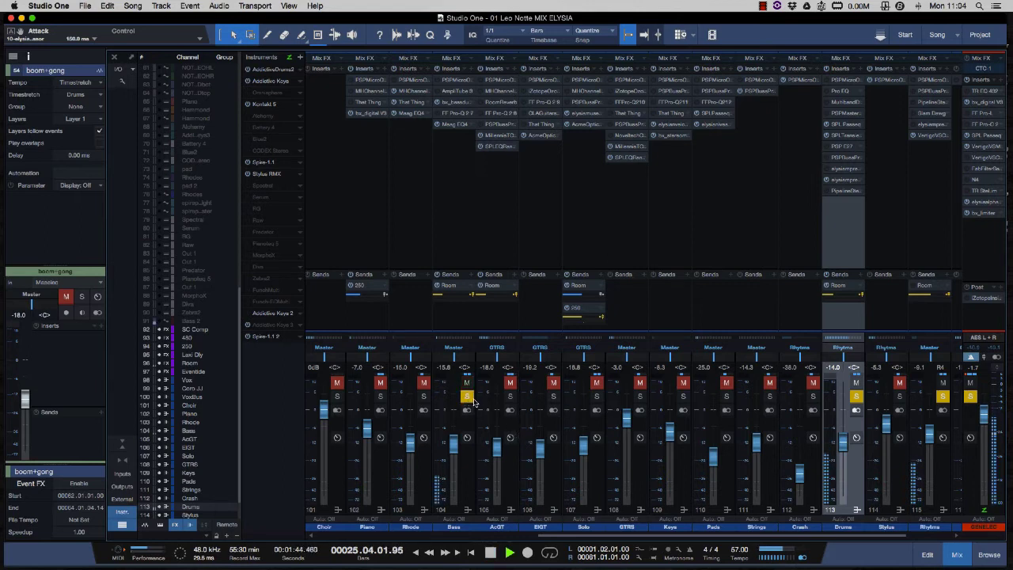
left_click(510, 397)
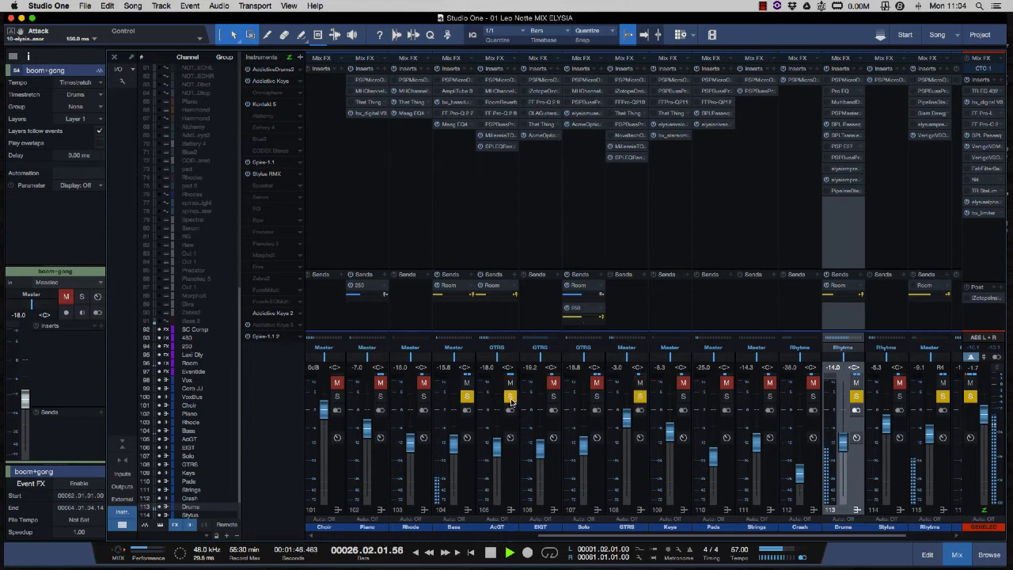
left_click(553, 397)
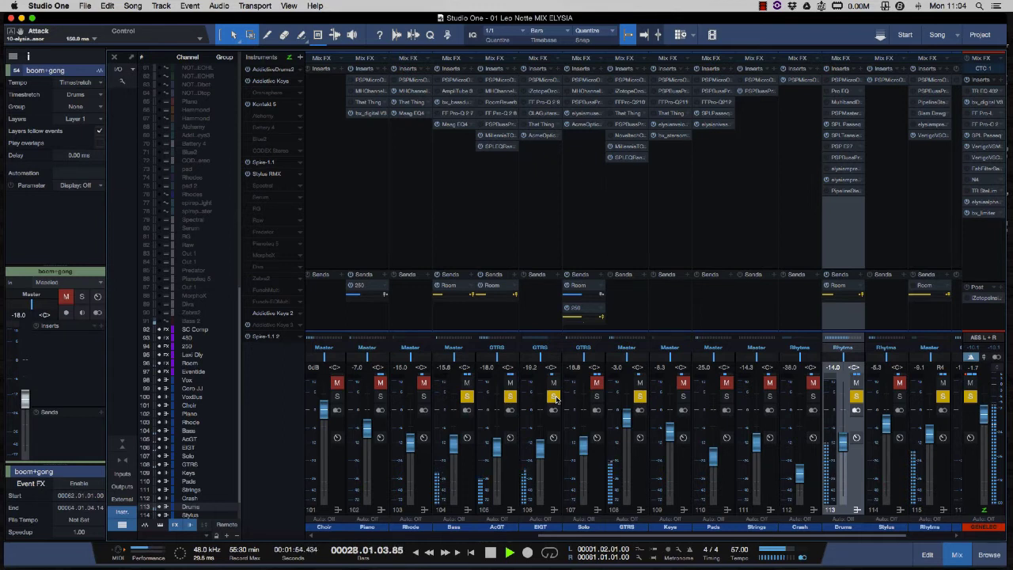
left_click(380, 397)
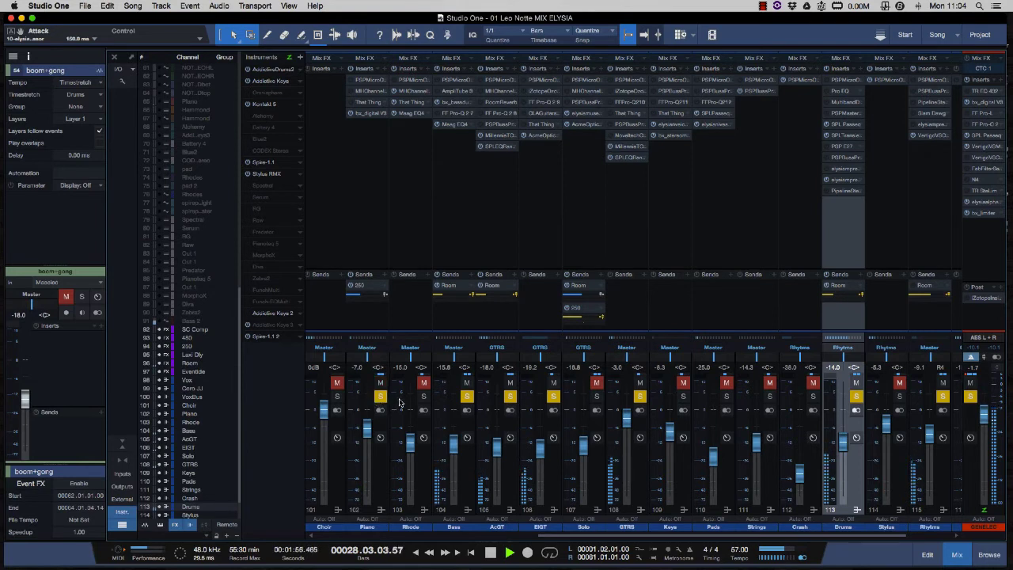
left_click(423, 397)
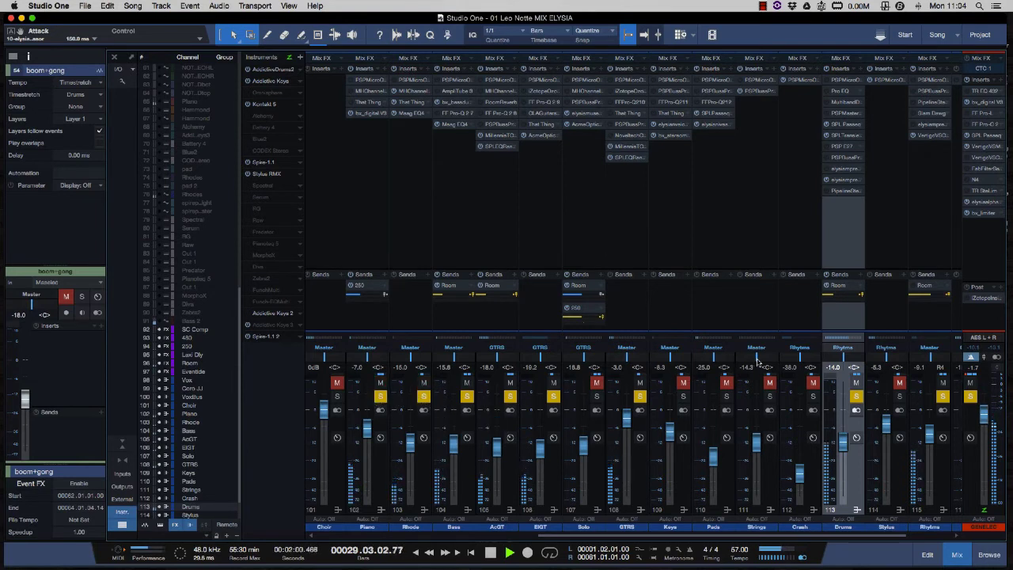
Open the Rhytms bus's Vertigo VSC-2 compressor, compare it with its bypass during playback, and close it
scroll(757, 363, "right", 3)
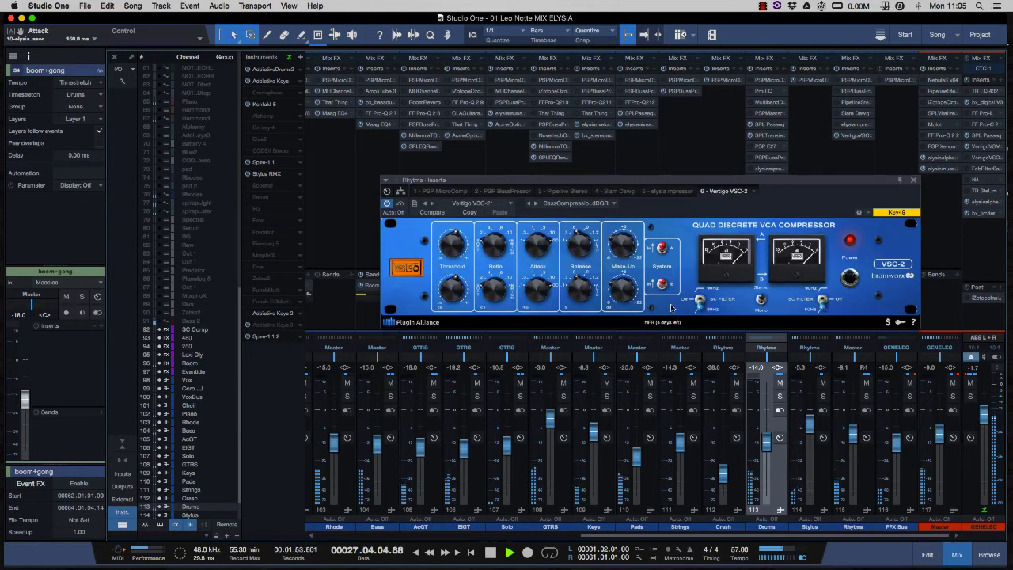
left_click_drag(750, 182, 745, 195)
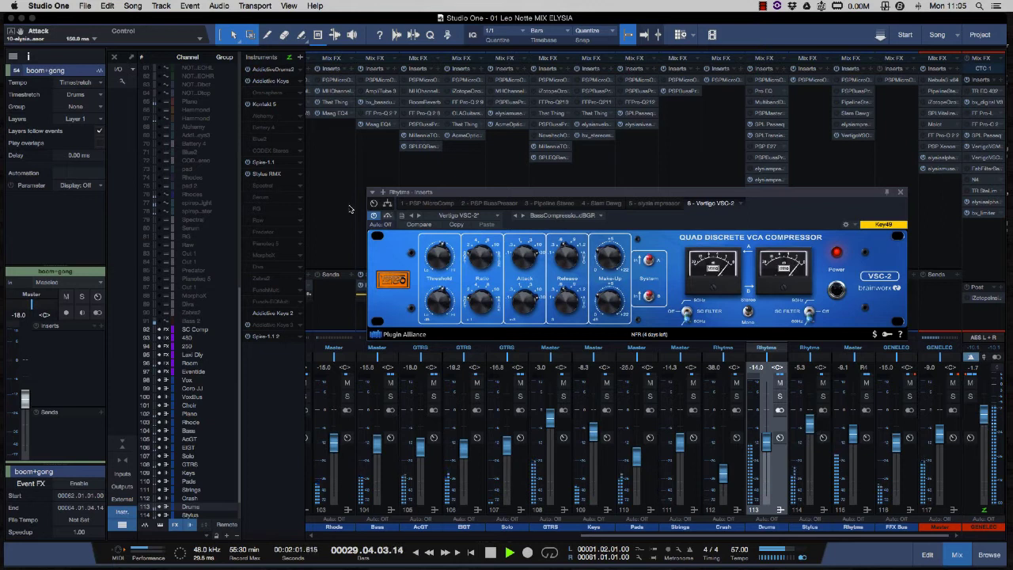
left_click(388, 216)
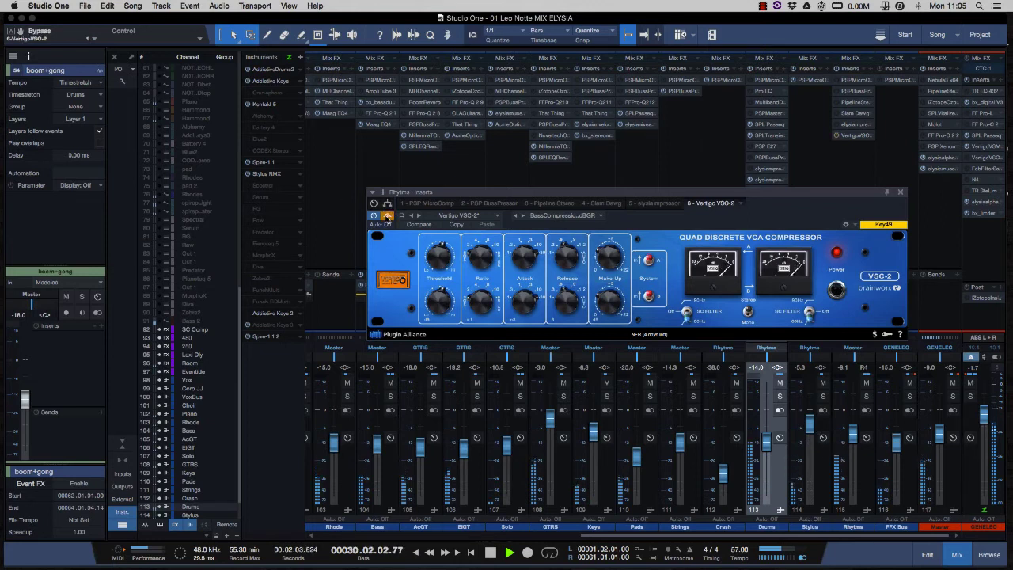
left_click(387, 217)
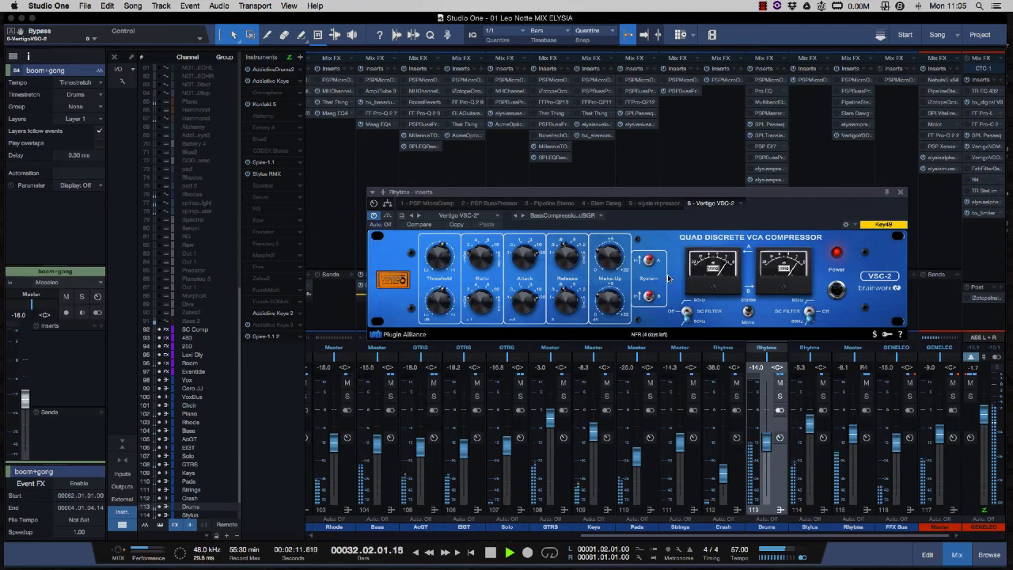
left_click_drag(670, 194, 670, 174)
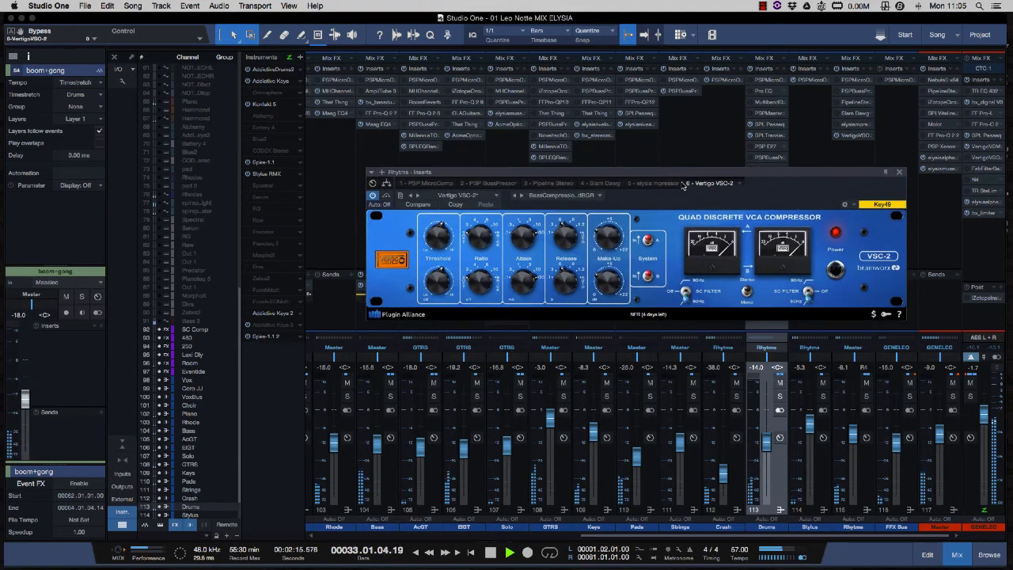
left_click_drag(798, 179, 792, 188)
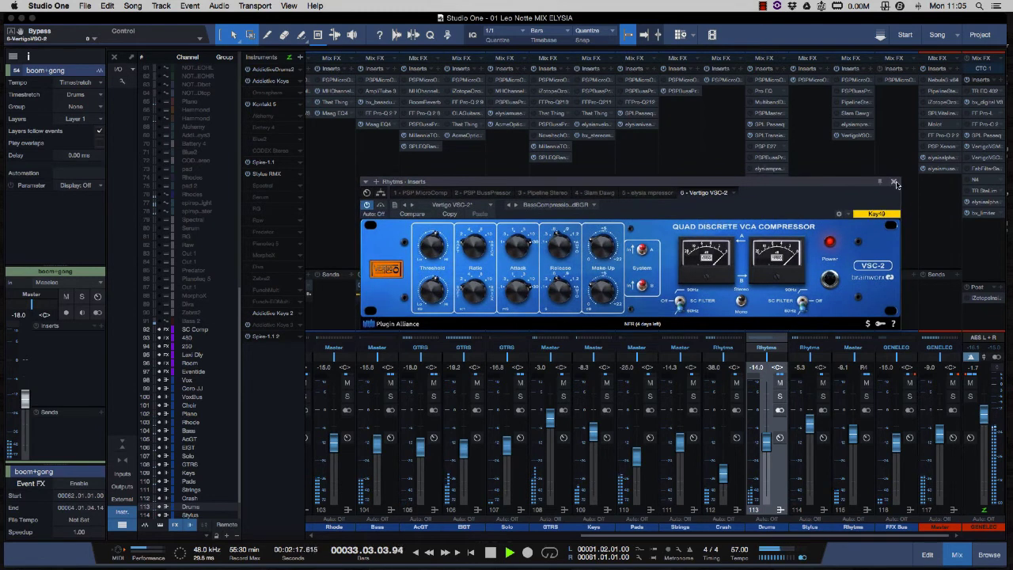
left_click(895, 182)
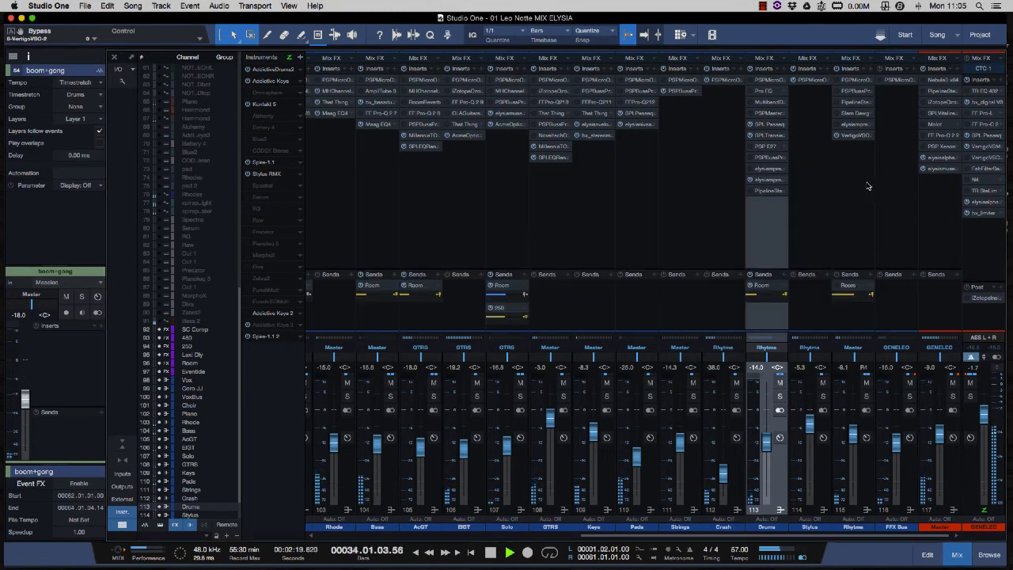
Open the Master channel's elysia alpha mix insert, compare it repeatedly with its bypass during playback, and close it
left_click(934, 195)
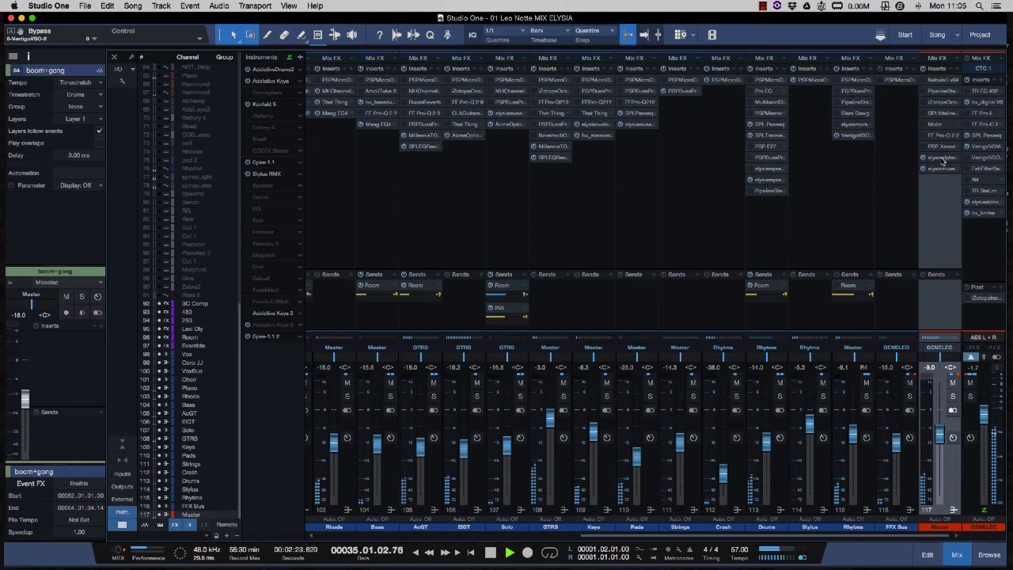
left_click(939, 158)
left_click_drag(516, 100, 711, 132)
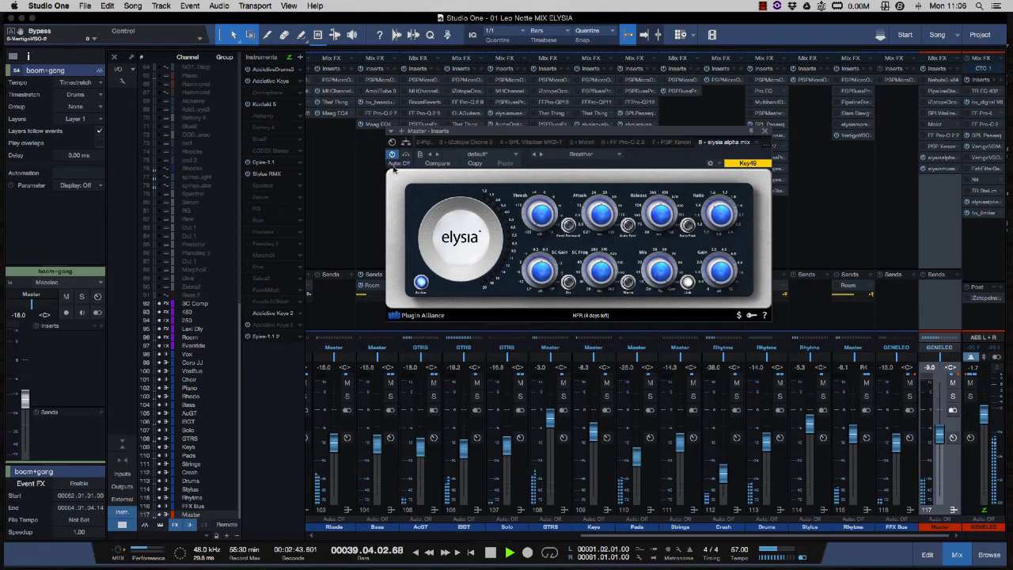
left_click(405, 155)
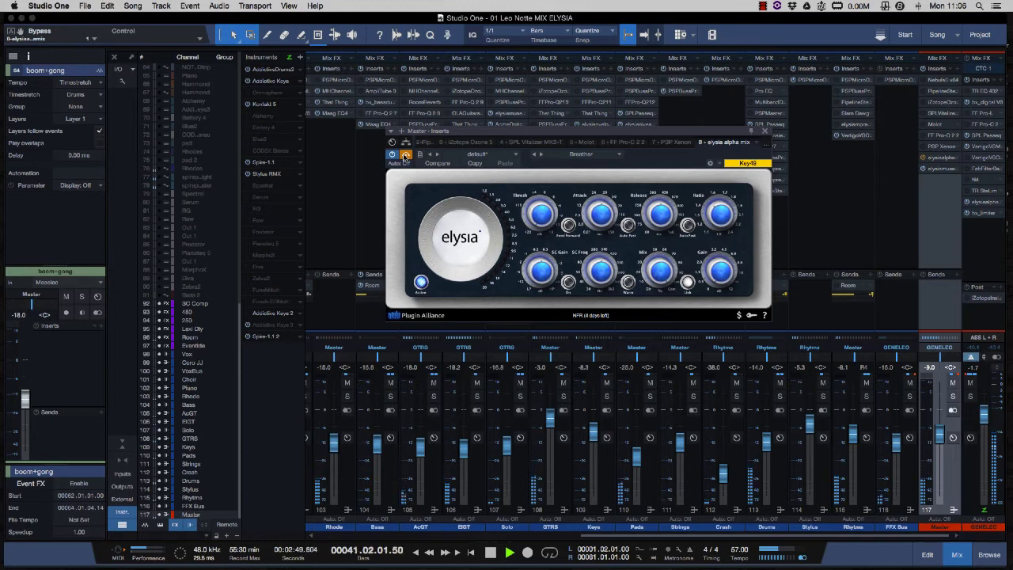
left_click(404, 156)
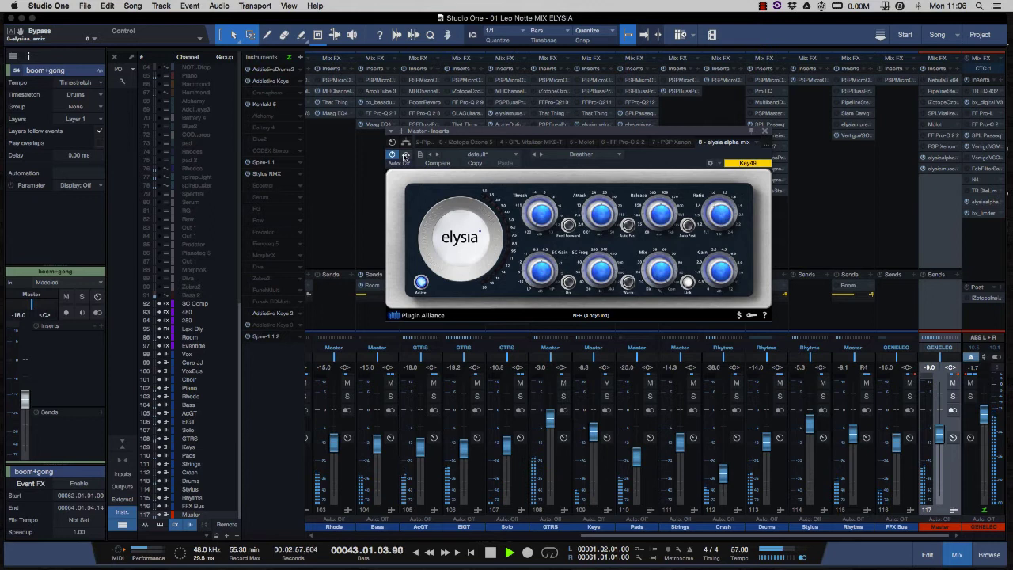
left_click(405, 156)
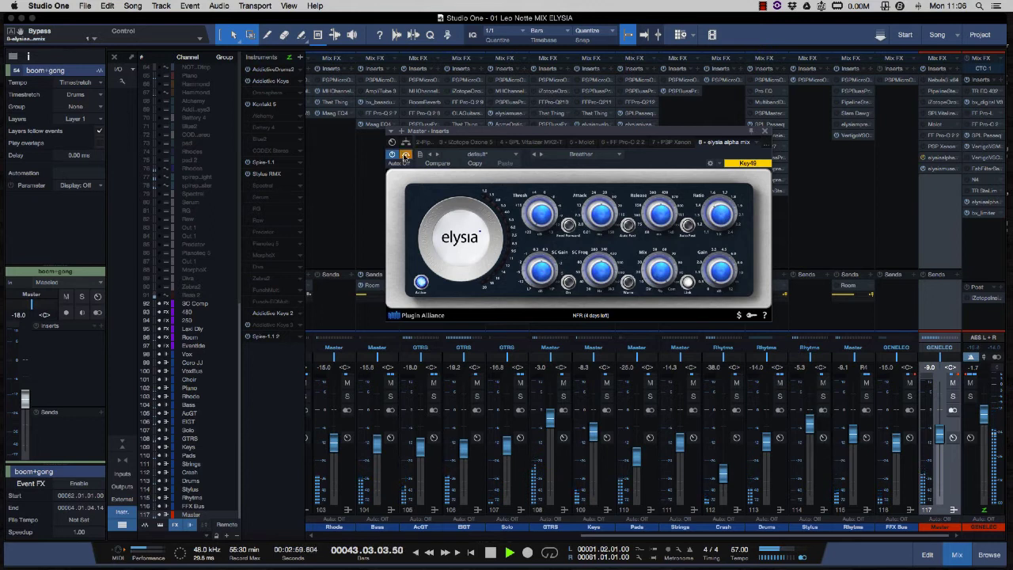
left_click(405, 156)
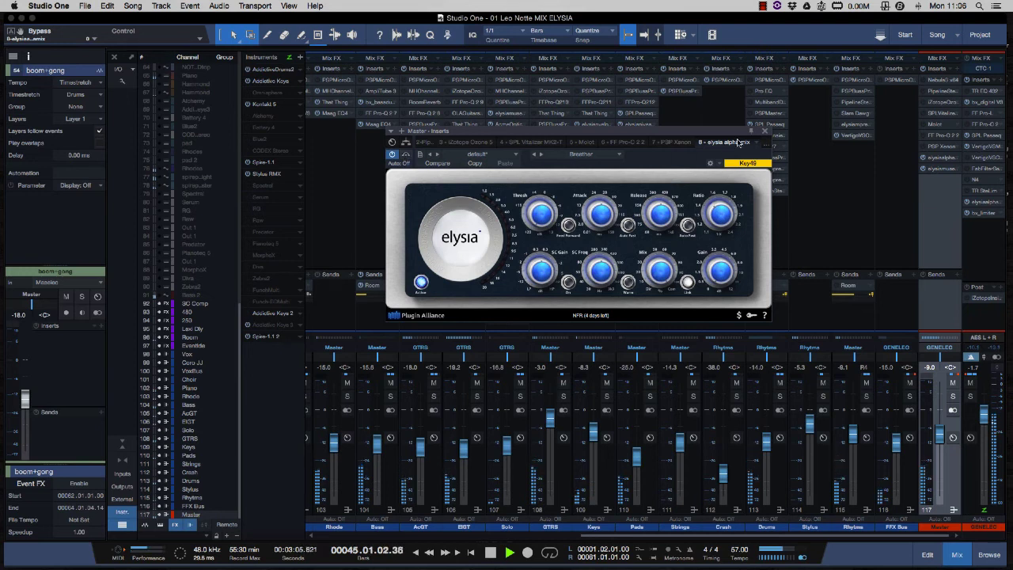
left_click(765, 128)
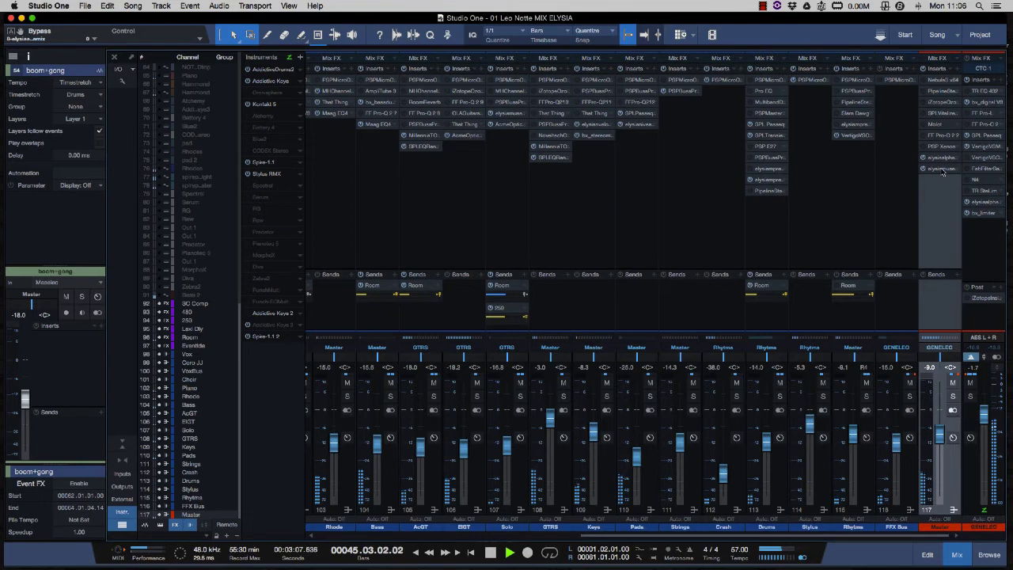
Open the Master channel's elysia museq master equalizer, compare it with its bypass during playback, and close it
left_click(942, 168)
left_click_drag(612, 100, 671, 154)
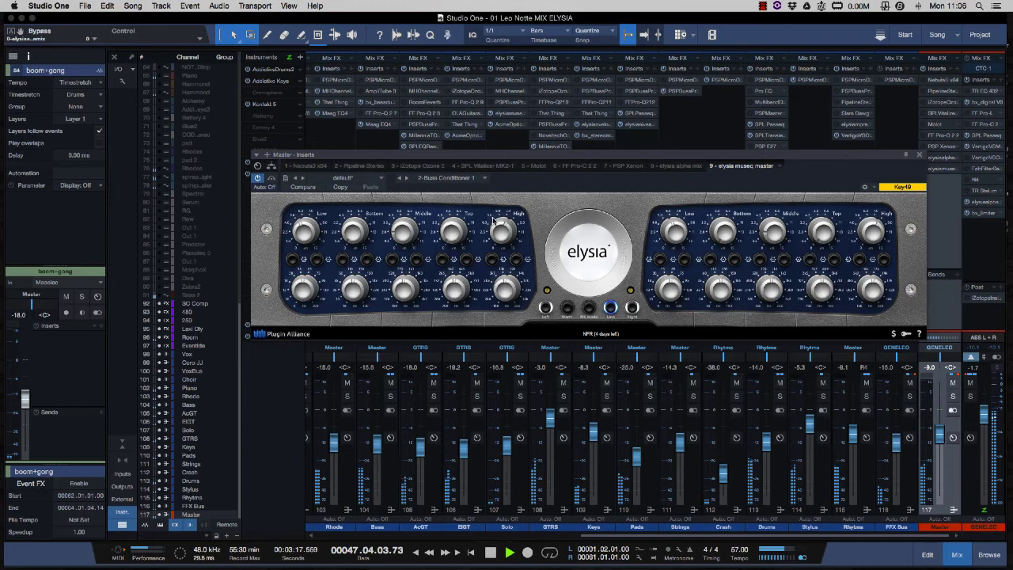
left_click(272, 178)
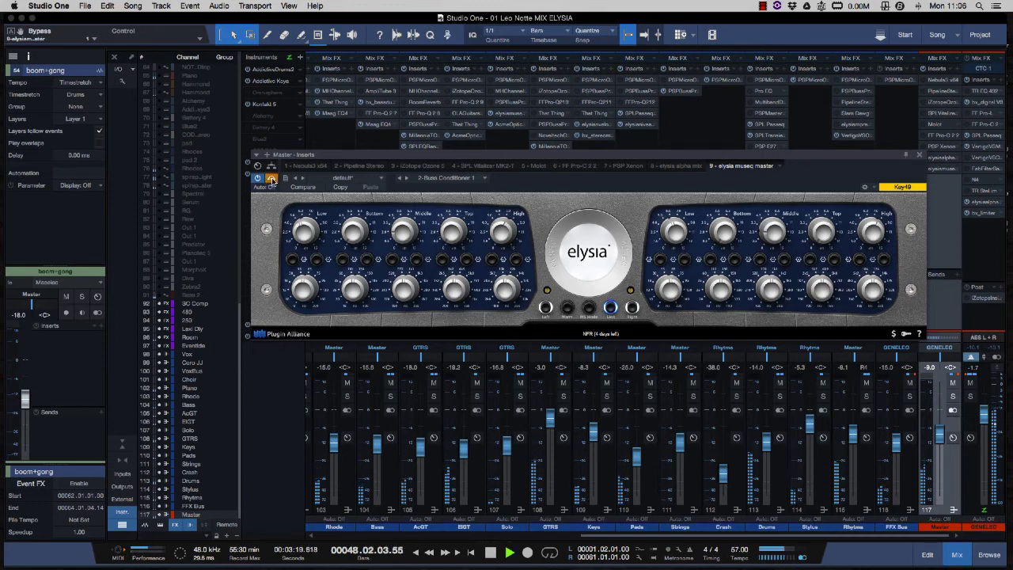
left_click(272, 179)
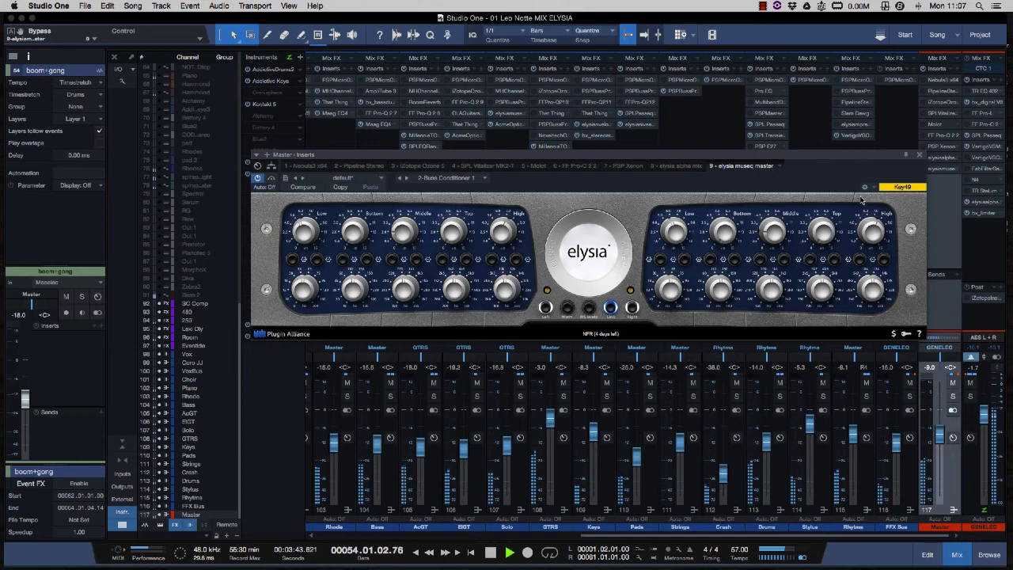
left_click(919, 156)
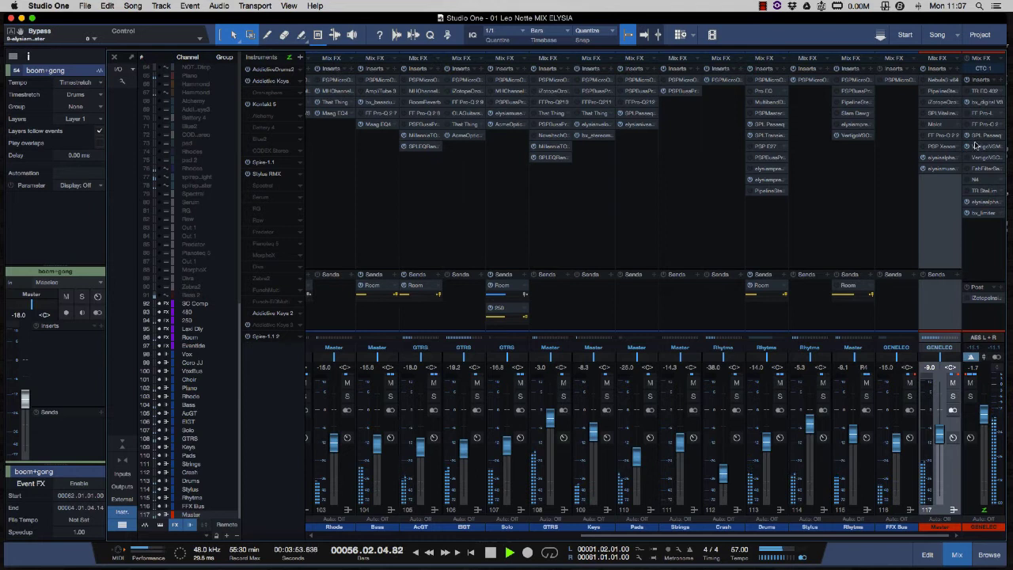
Open the GENELEC output's bx_digital V3 insert and compare it with its bypass during playback
left_click(984, 104)
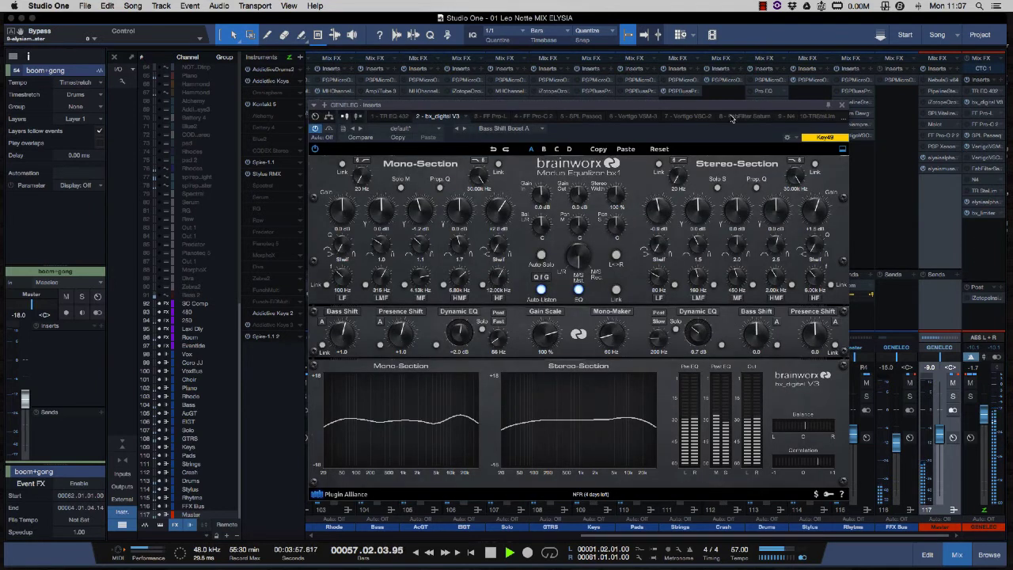
left_click_drag(724, 109, 740, 94)
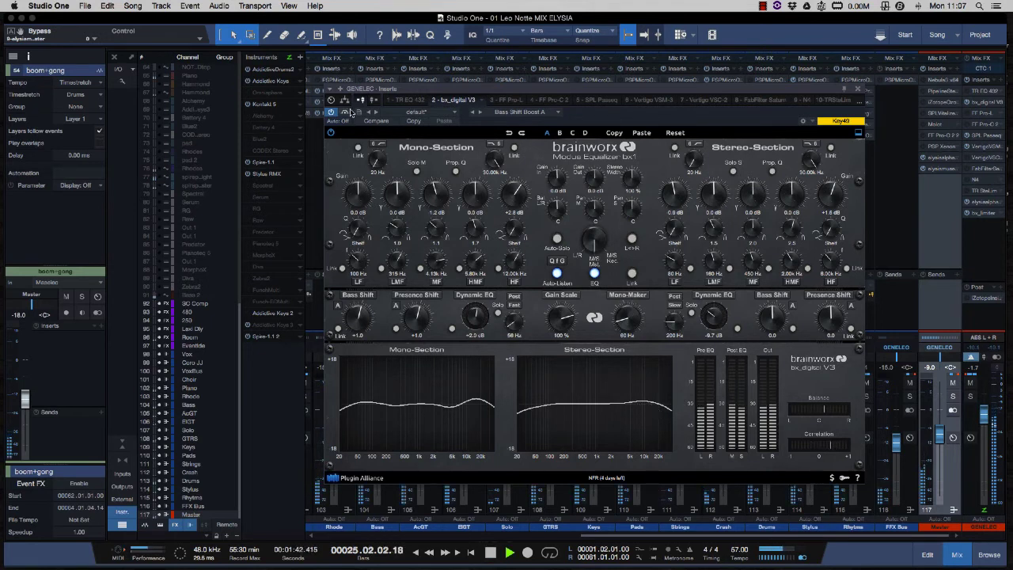
left_click(345, 113)
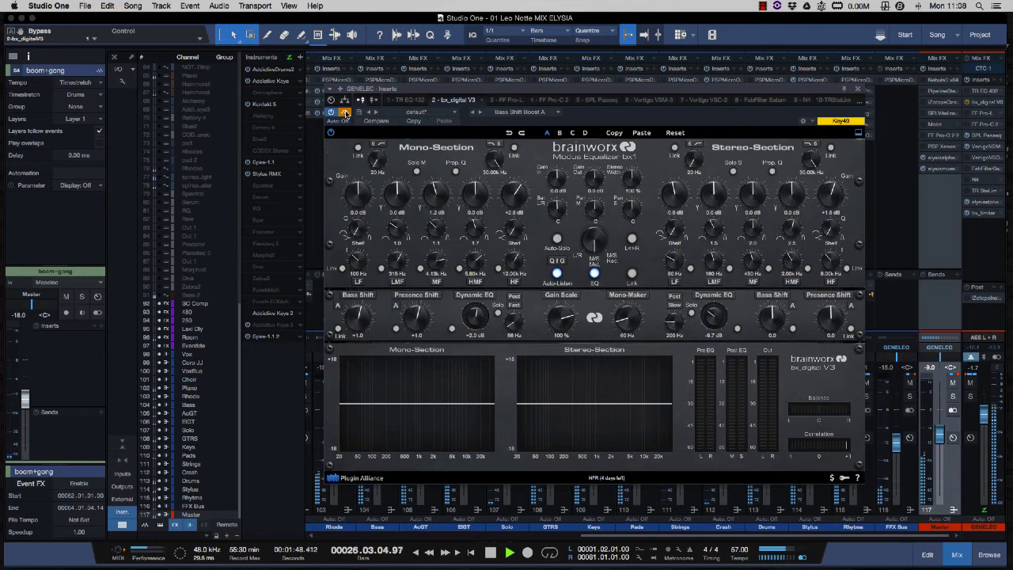
left_click(345, 113)
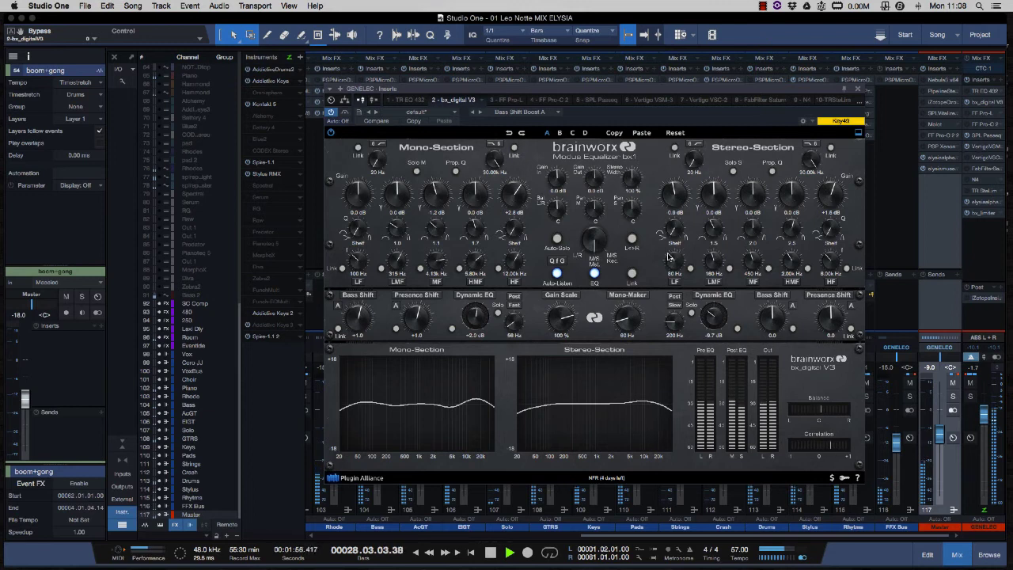
Turn on Auto-Solo in bx_digital V3, audition the Stereo-Section LF gain and Mono-Section HF gain, and close the plug-in window
left_click(557, 238)
left_click(674, 197)
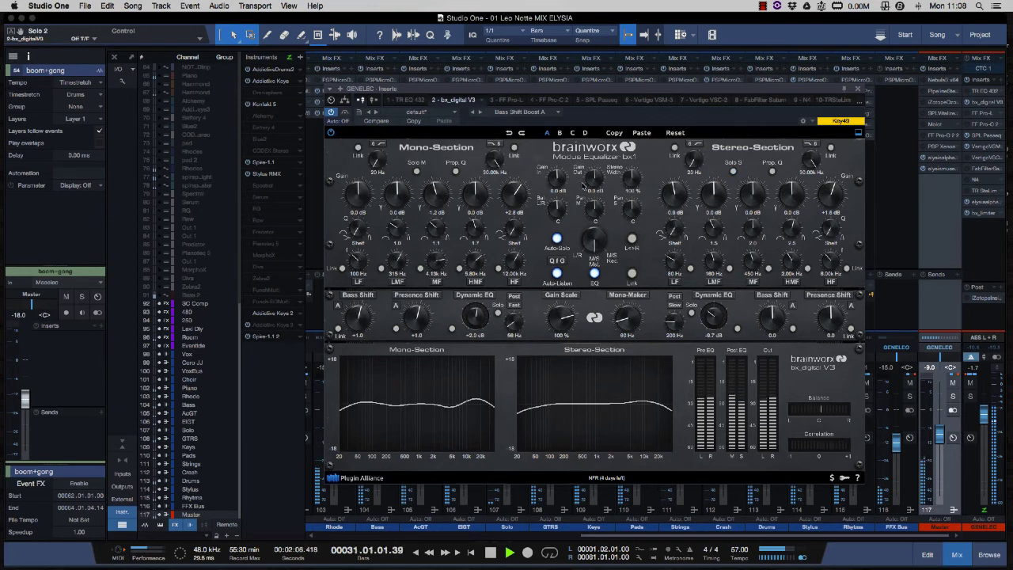
left_click(517, 194)
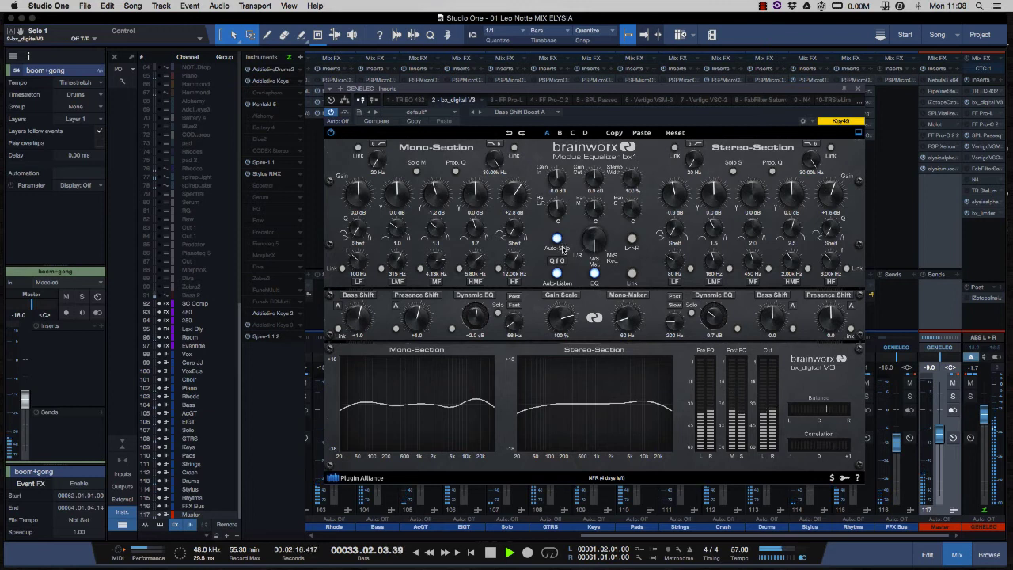
left_click(866, 89)
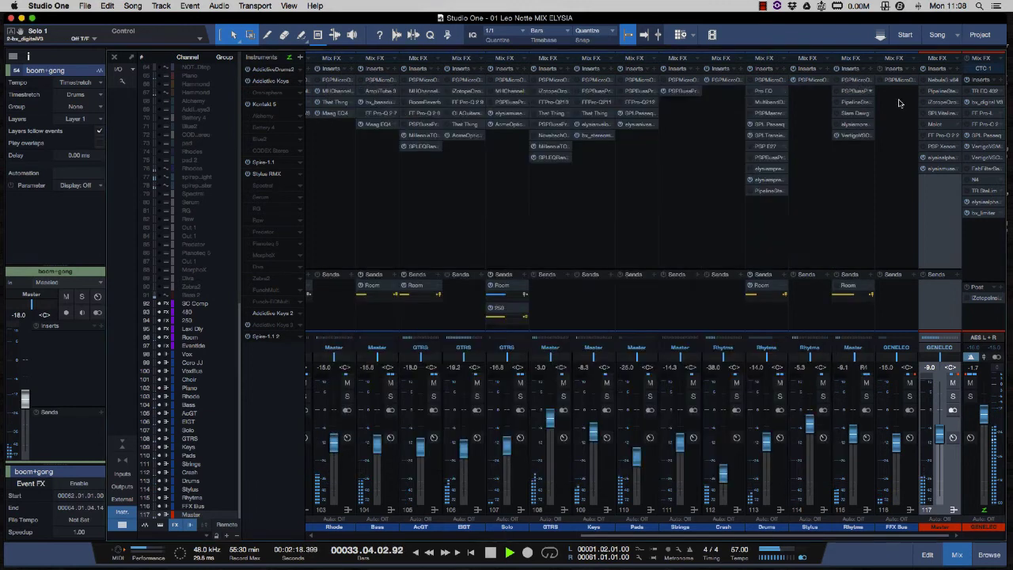
Open the GENELEC output's SPL Passeq insert, compare it repeatedly with its bypass during playback, and close it
left_click(986, 136)
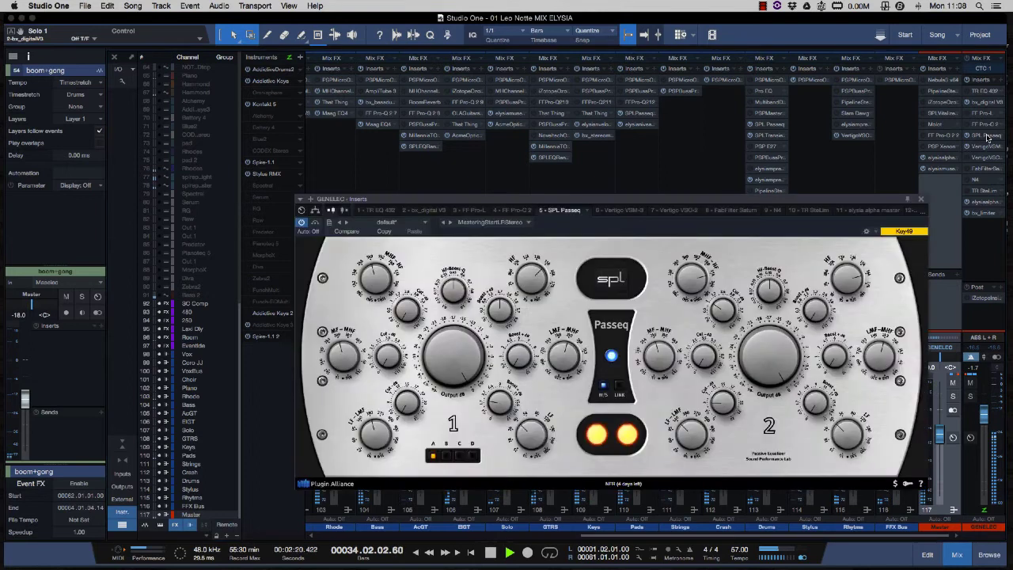
left_click_drag(866, 200, 867, 160)
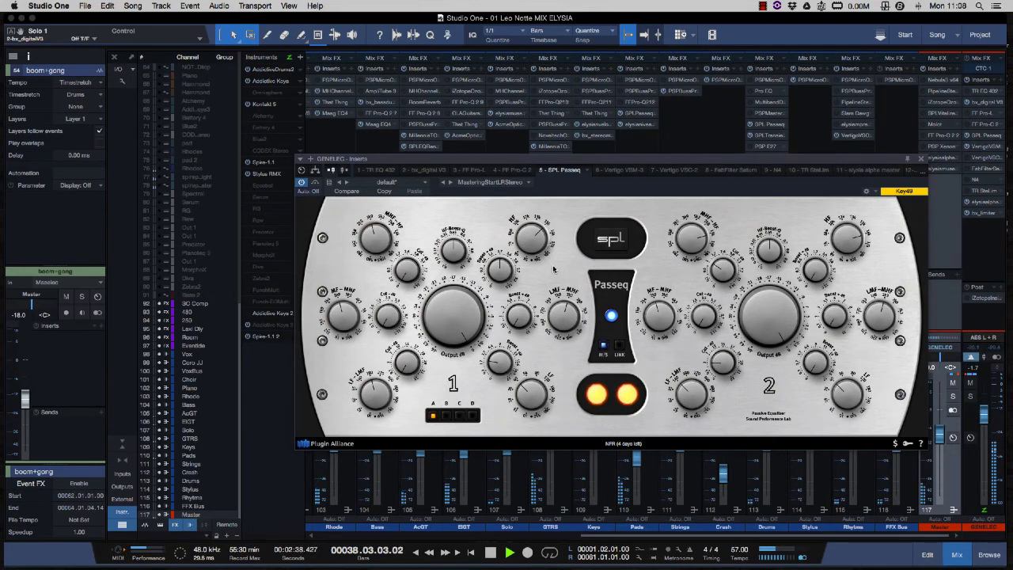
left_click(315, 183)
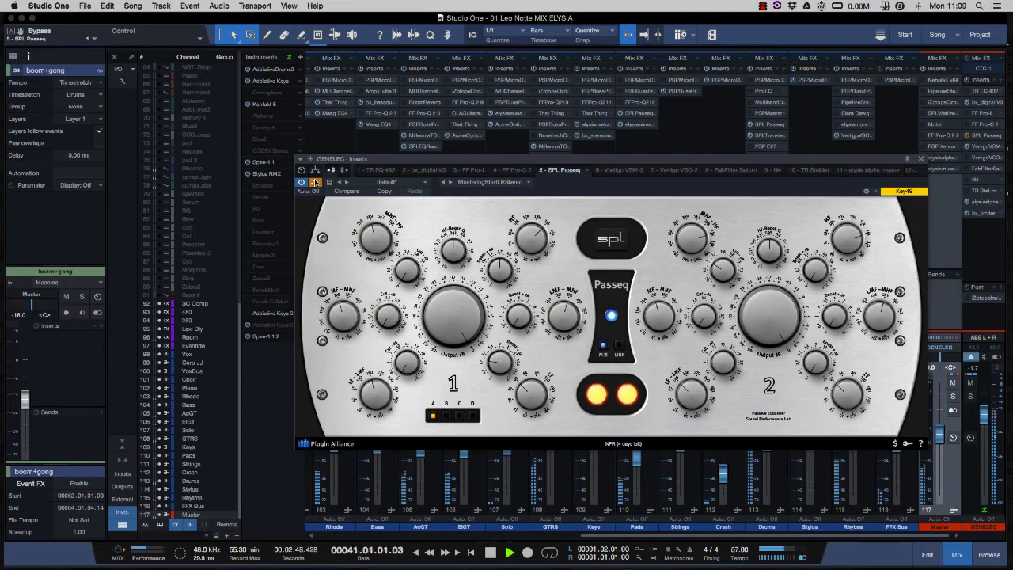
left_click(315, 182)
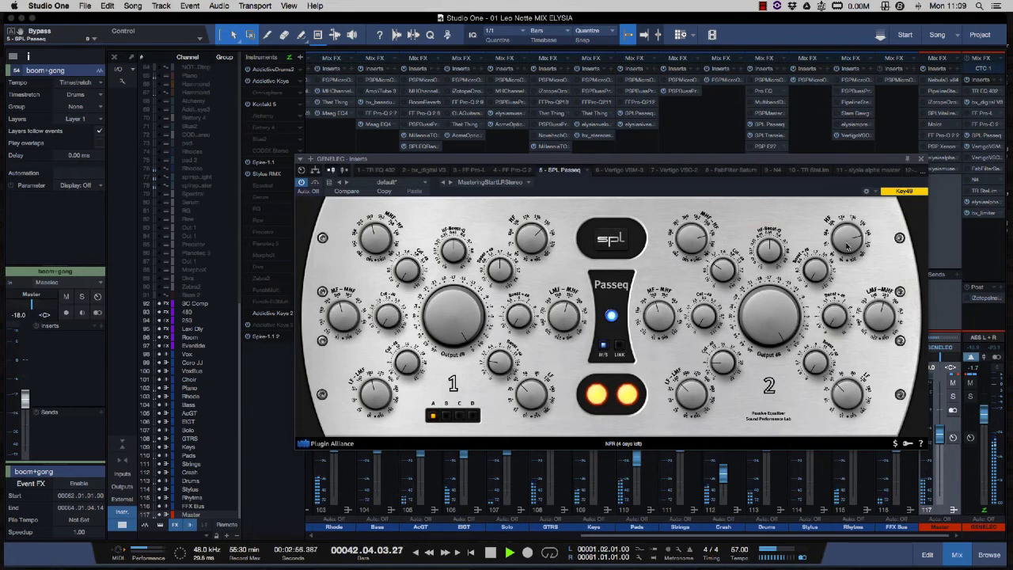
left_click(315, 183)
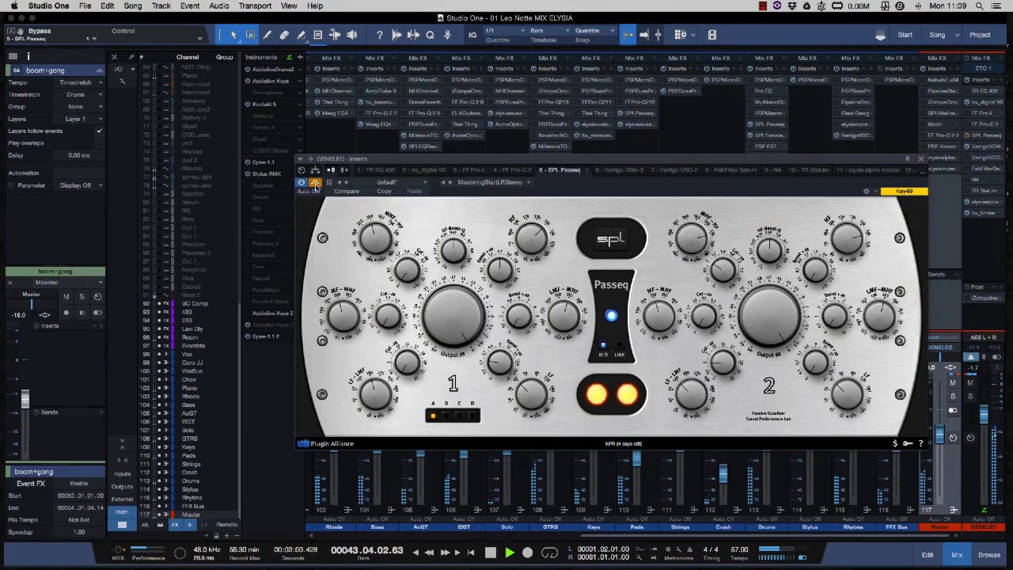
left_click(315, 182)
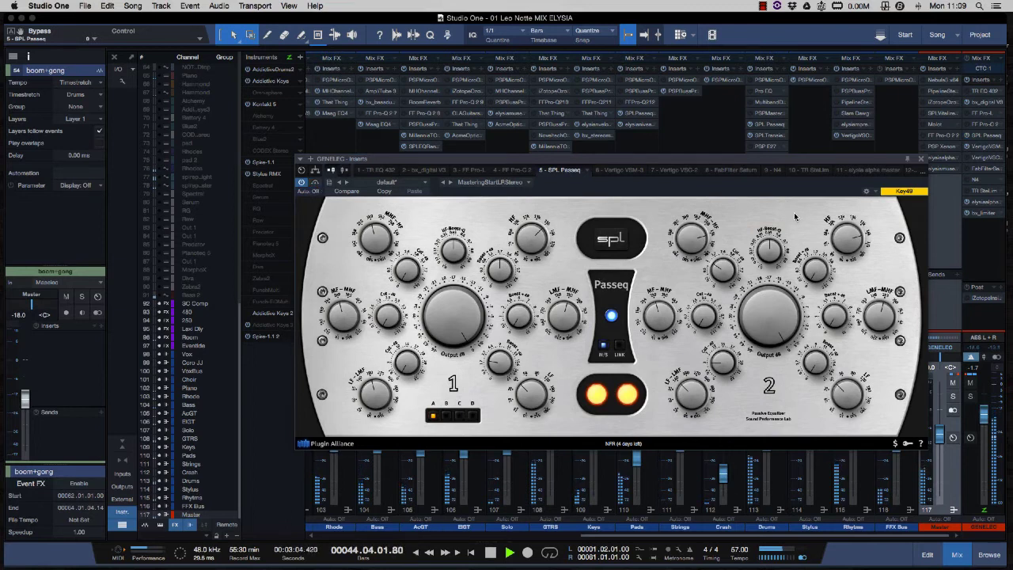
left_click(921, 158)
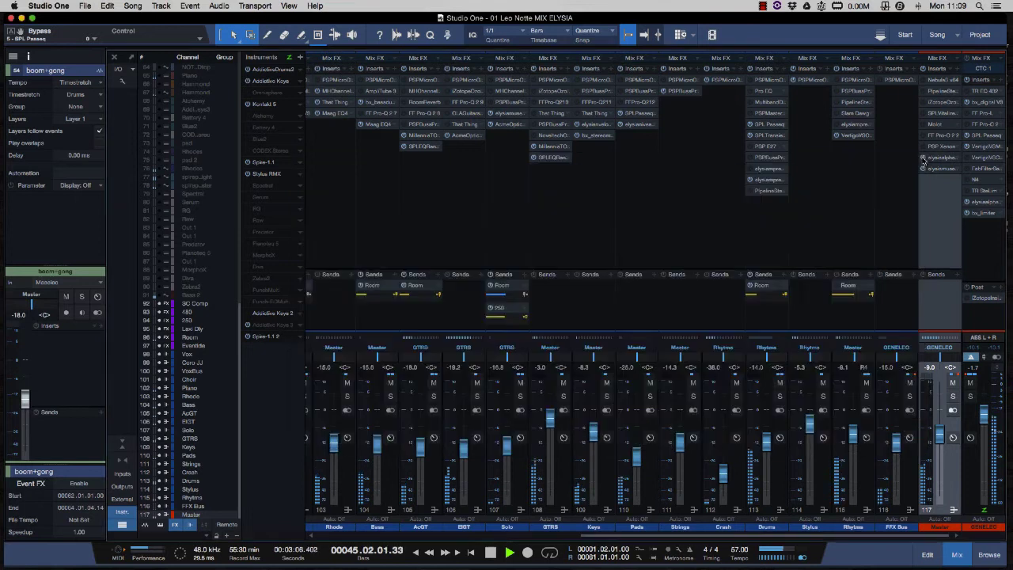
Open the GENELEC output's Vertigo VSM-3 insert and adjust its THD Mixer mix during playback
left_click(984, 148)
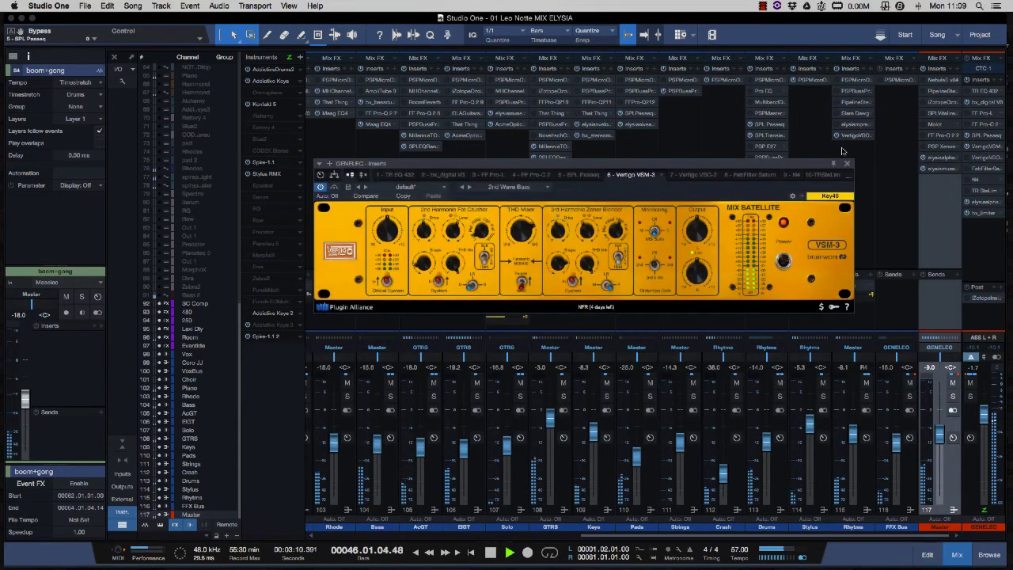
left_click_drag(794, 167, 835, 179)
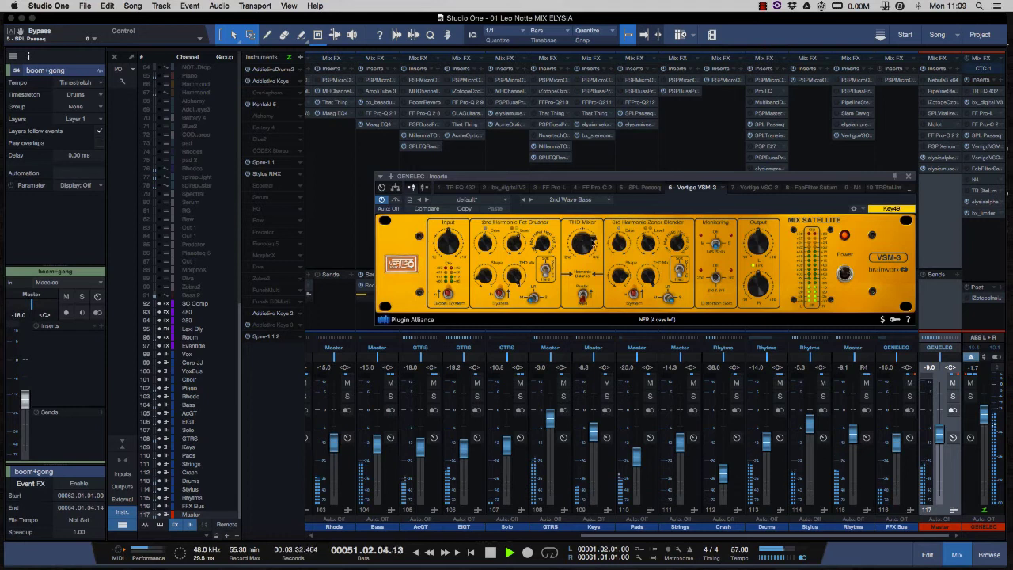
mouse_move(591, 245)
left_mouse_down()
mouse_move(588, 287)
mouse_move(581, 248)
left_mouse_up()
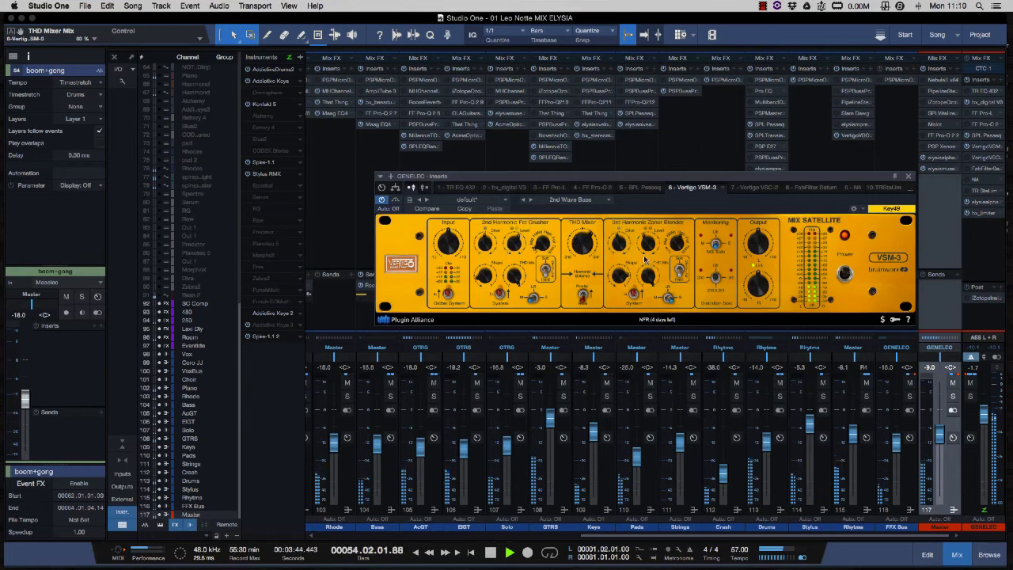
left_click_drag(581, 247, 583, 252)
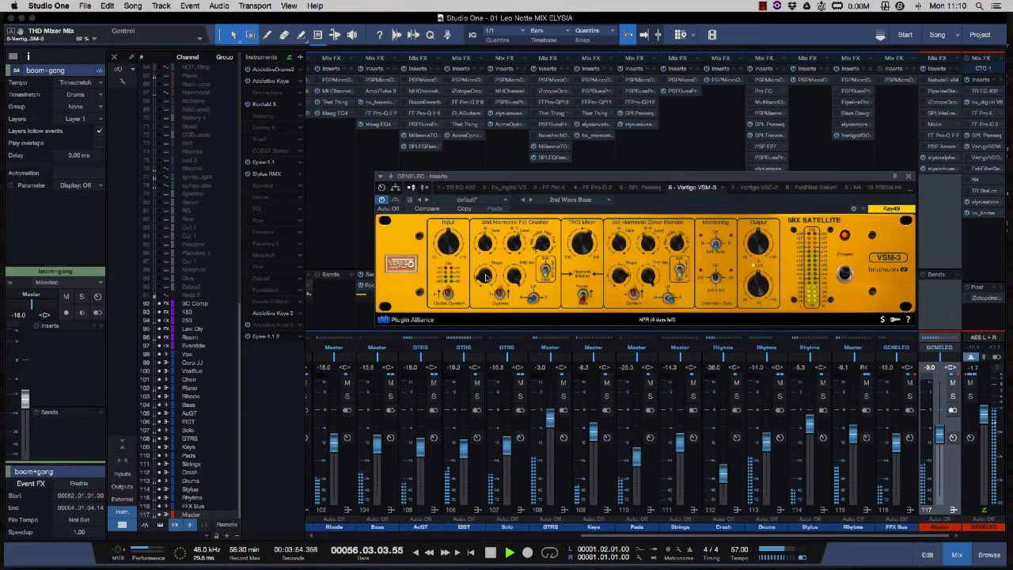
Audition VSM-3's 2nd Harmonic FET Crusher and 3rd Harmonic Zener Blender by switching each section off and on, and close the plug-in
left_click(500, 295)
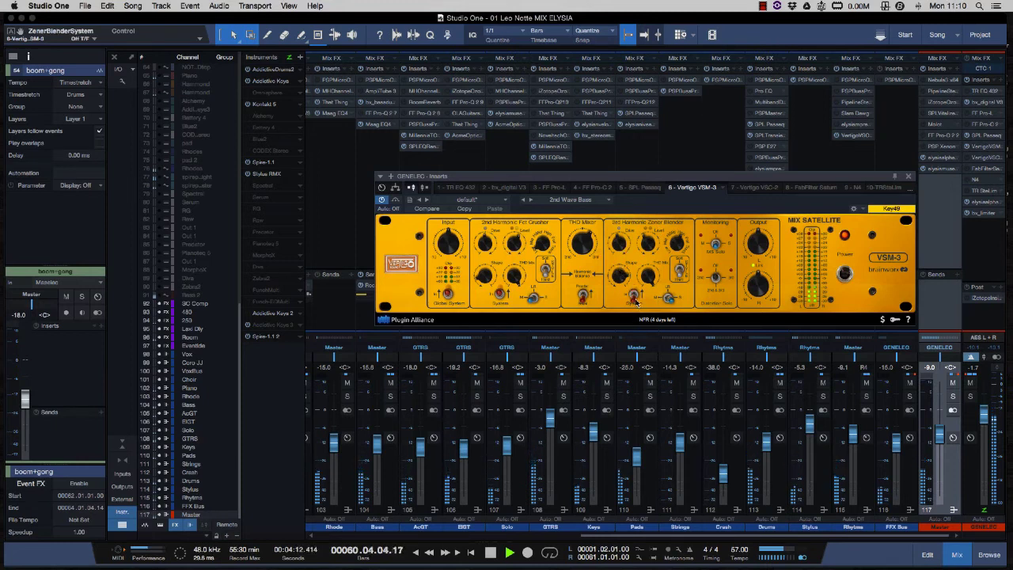
left_click(636, 300)
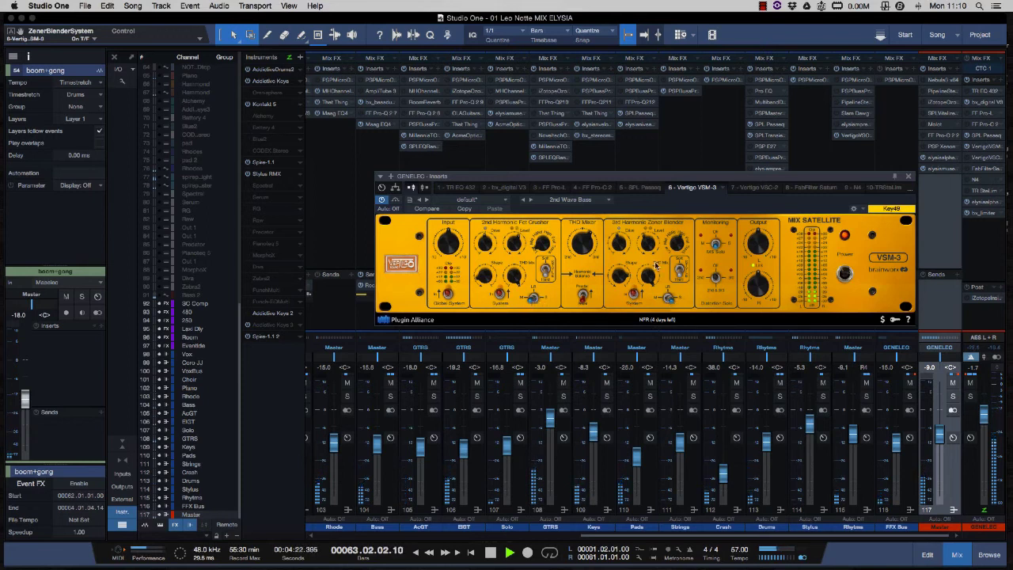
left_click(908, 177)
Restart playback, open the GENELEC output's elysia alpha master insert, and compare it with its bypass
key("space")
key("space")
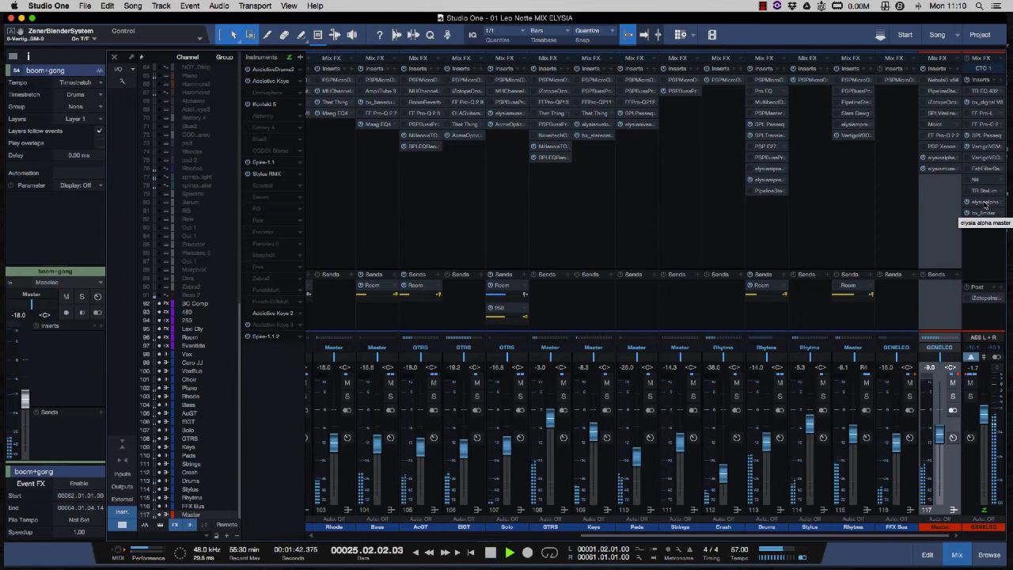
left_click(983, 203)
left_click_drag(833, 207, 820, 104)
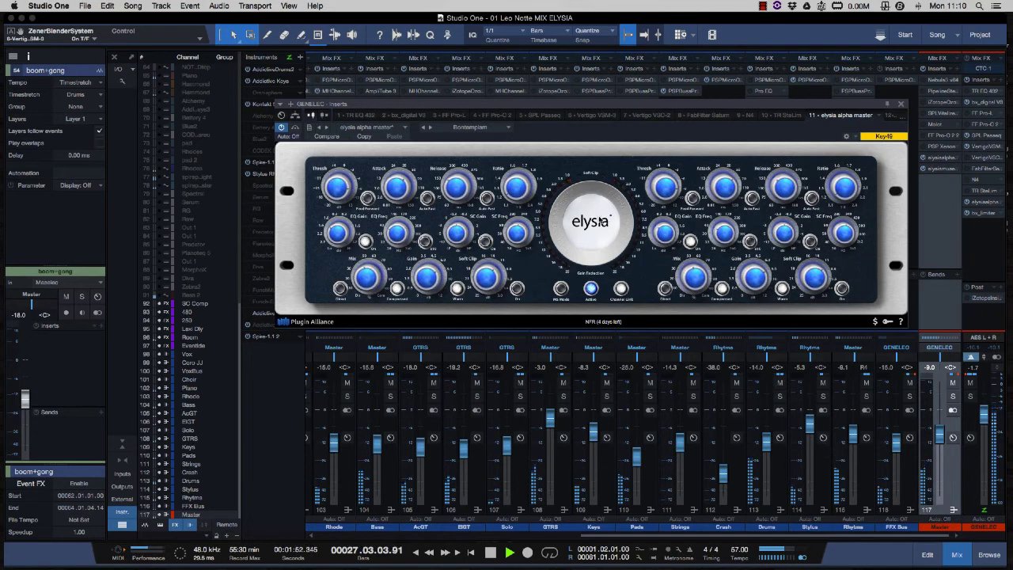
left_click_drag(417, 105, 424, 205)
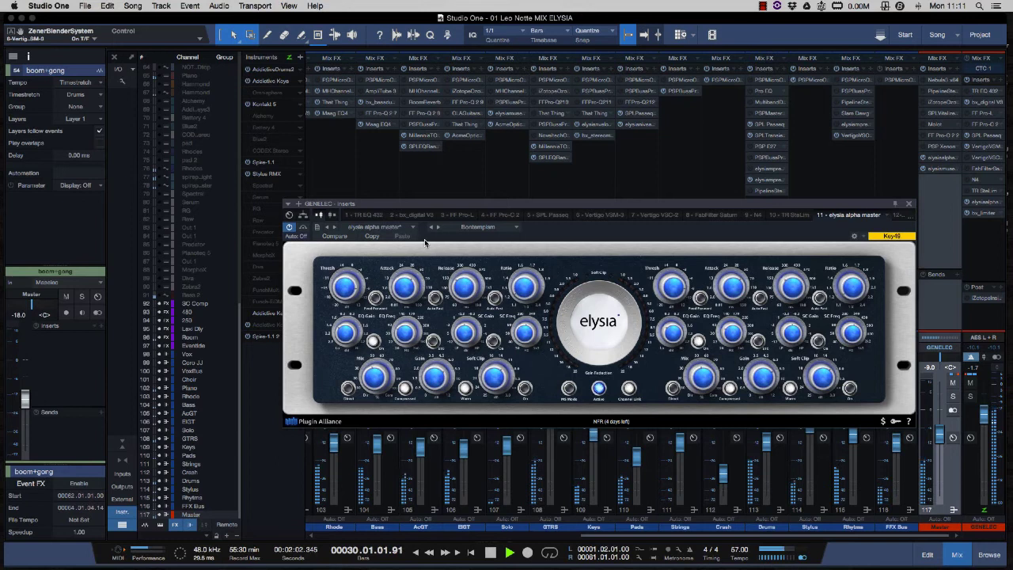
left_click(303, 227)
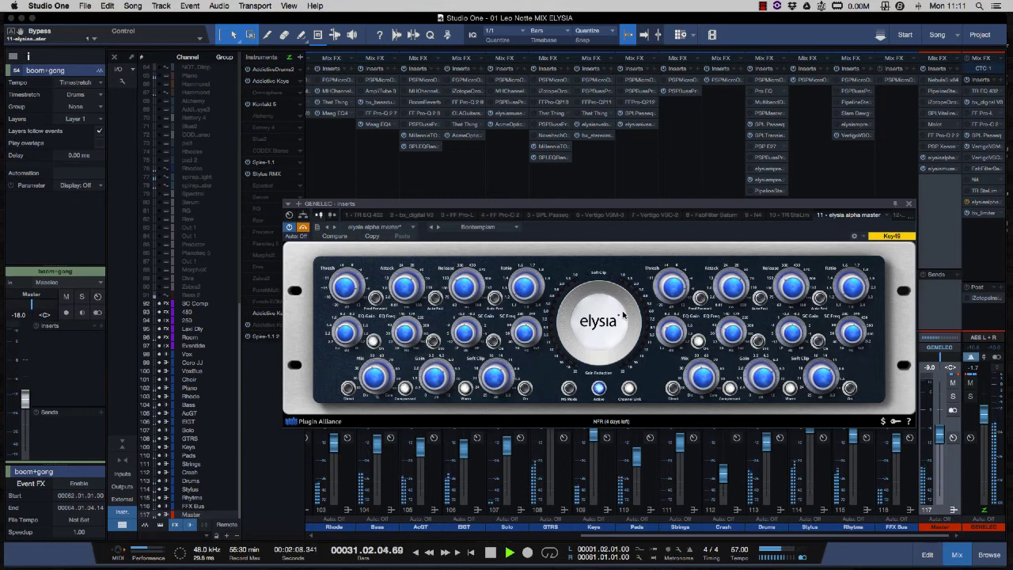
left_click(304, 228)
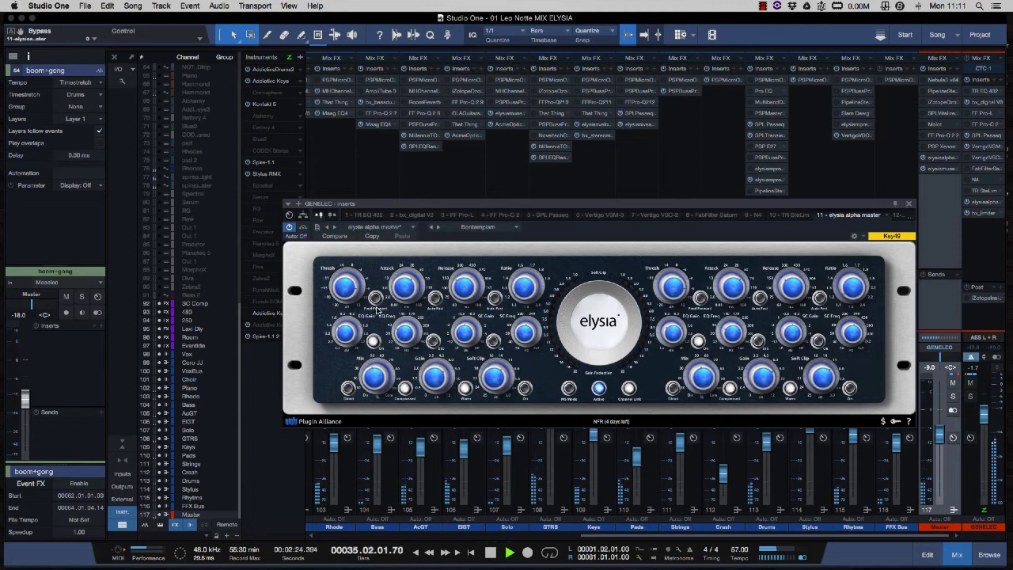
Restart playback and audition a shorter attack of 31.7 ms in the alpha master compressor
key("space")
key("space")
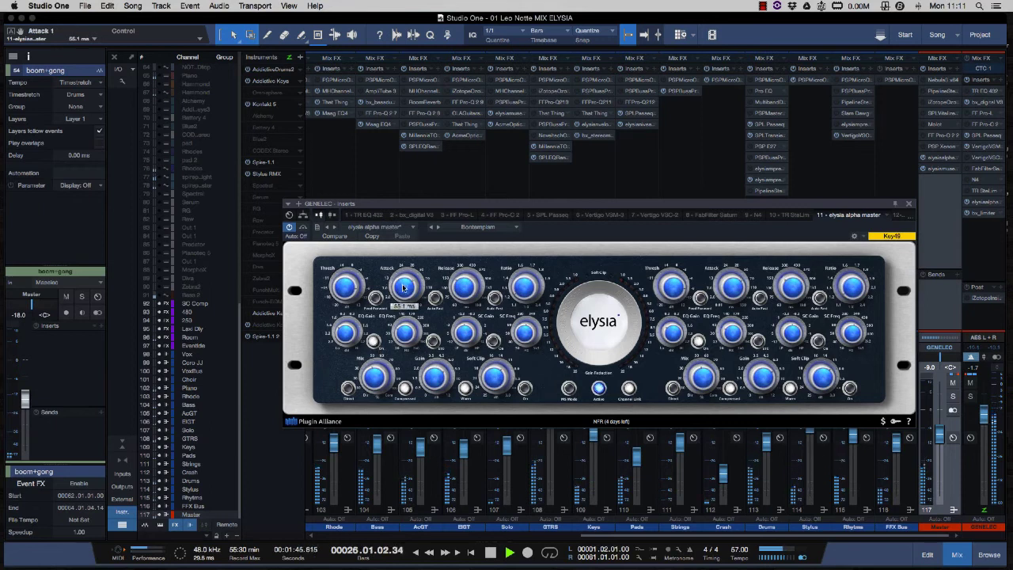
left_click_drag(403, 289, 403, 298)
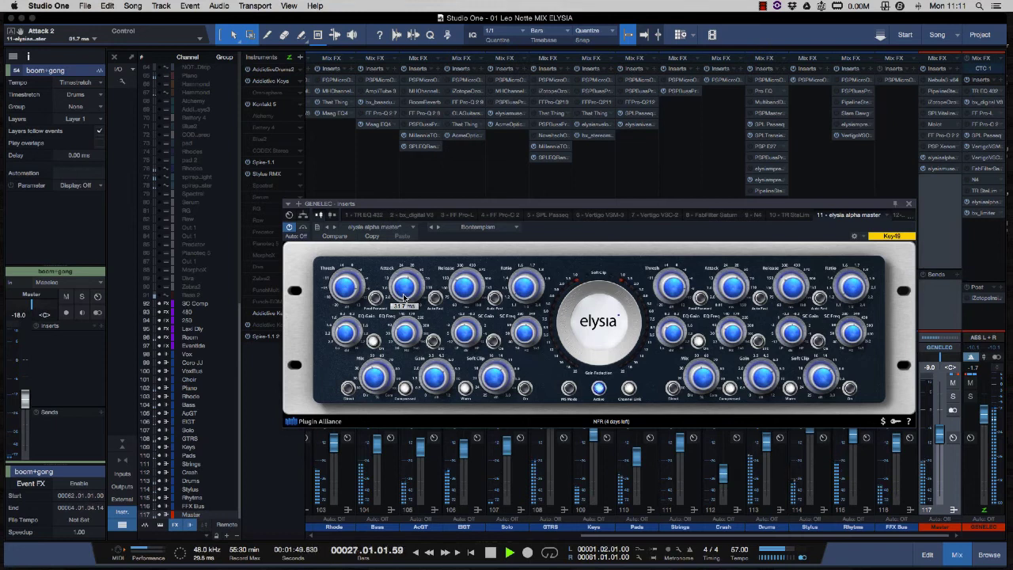
left_click(530, 297)
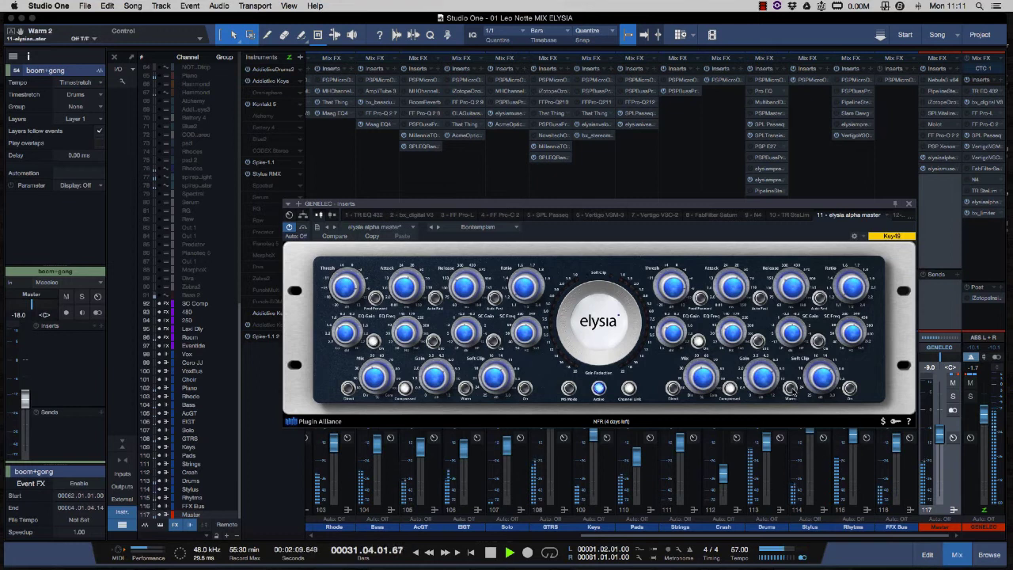
Audition the alpha master's Warm and Soft Clip switches and its threshold during playback, and close the plug-in
left_click(791, 389)
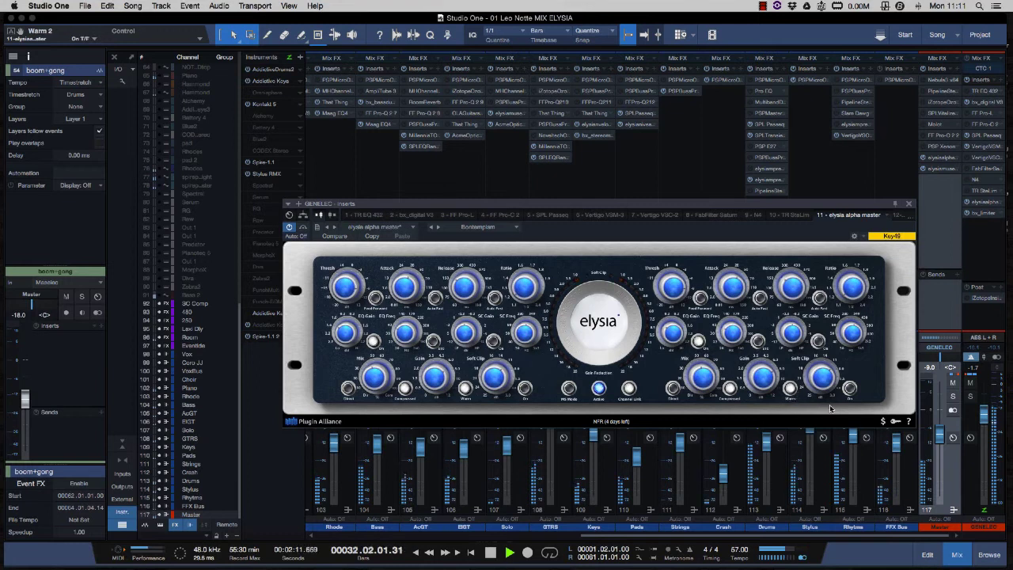
left_click(851, 388)
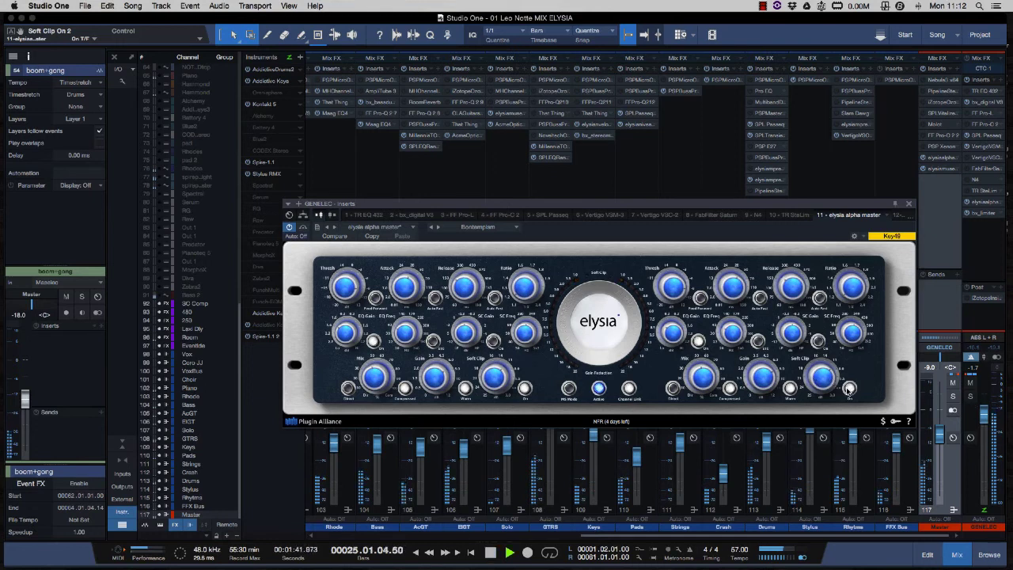
left_click(850, 389)
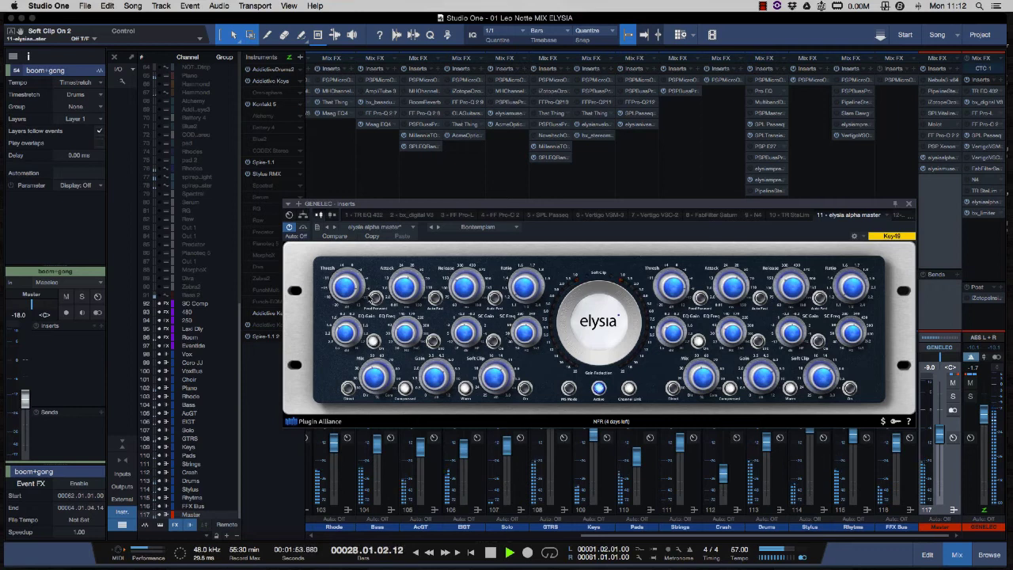
left_click_drag(345, 289, 342, 293)
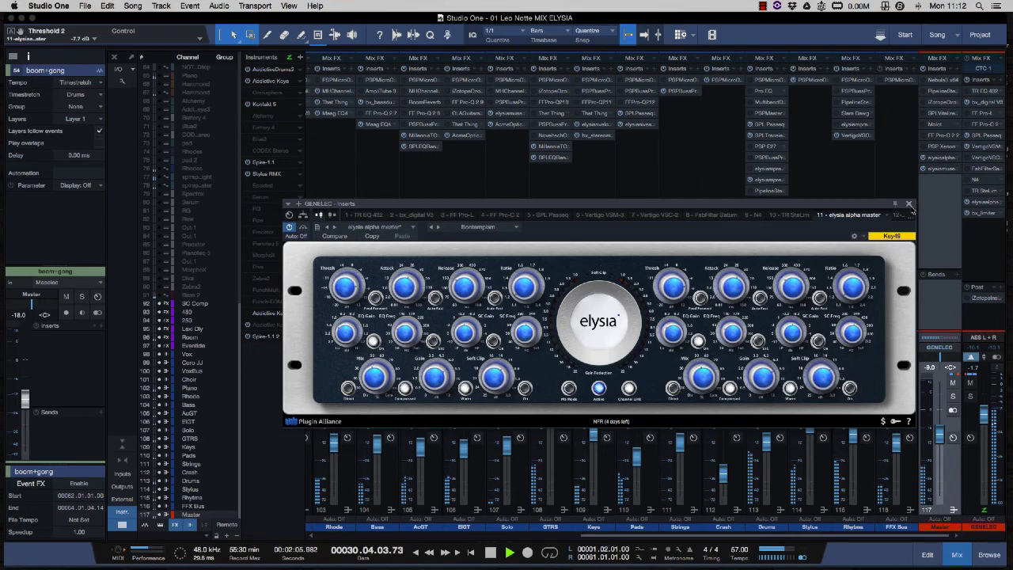
left_click(910, 206)
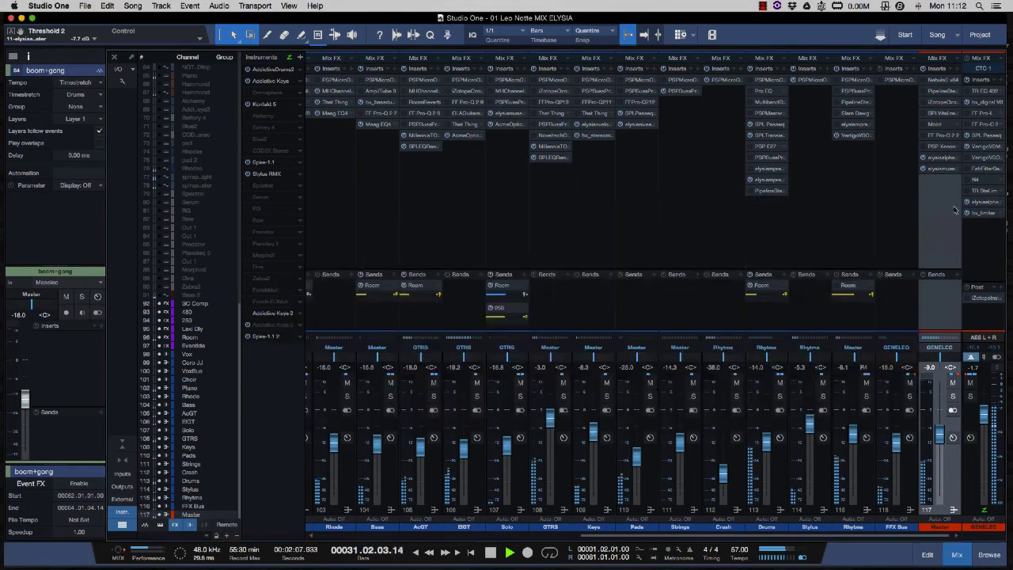
Open the GENELEC output's bx_limiter insert, restart playback, compare the limiter with its bypass, and close it
left_click(983, 213)
left_click_drag(539, 212, 672, 195)
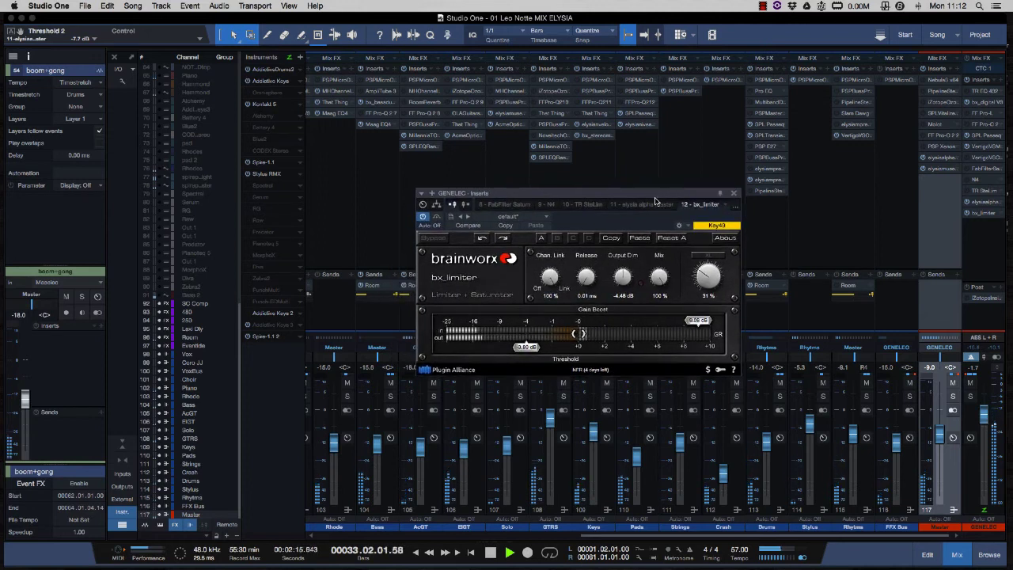
key("space")
key("space")
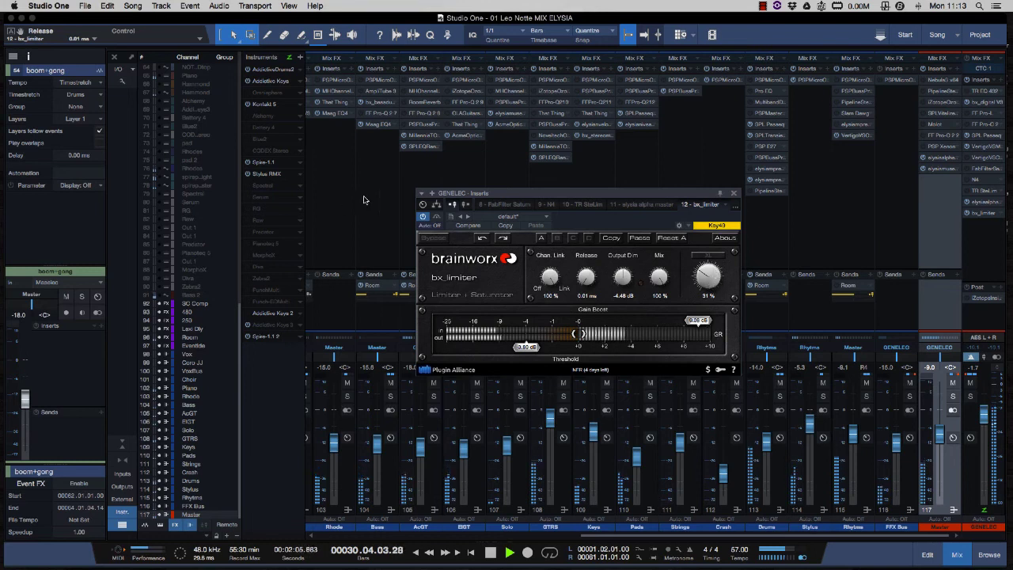
left_click(436, 217)
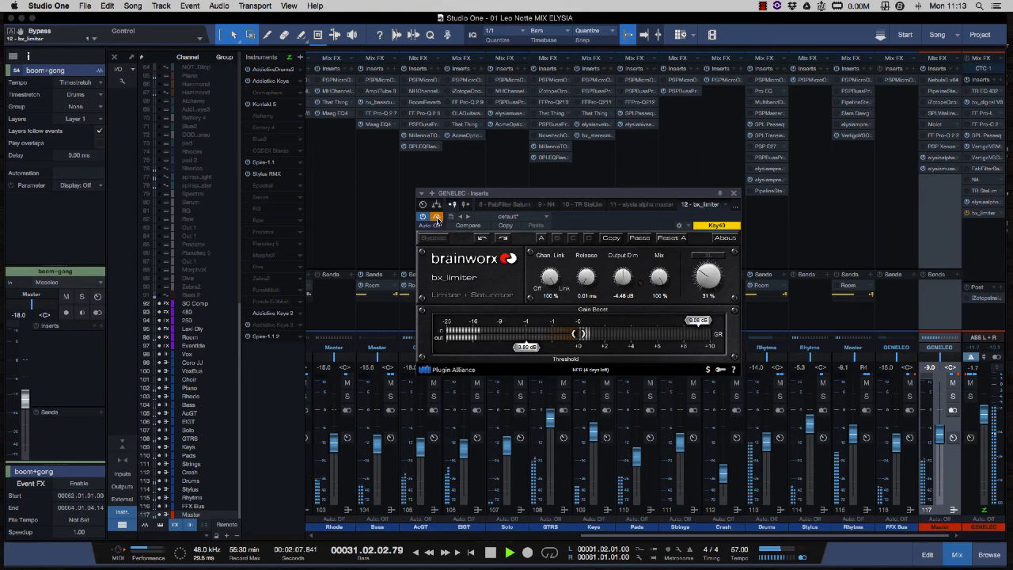
left_click(436, 217)
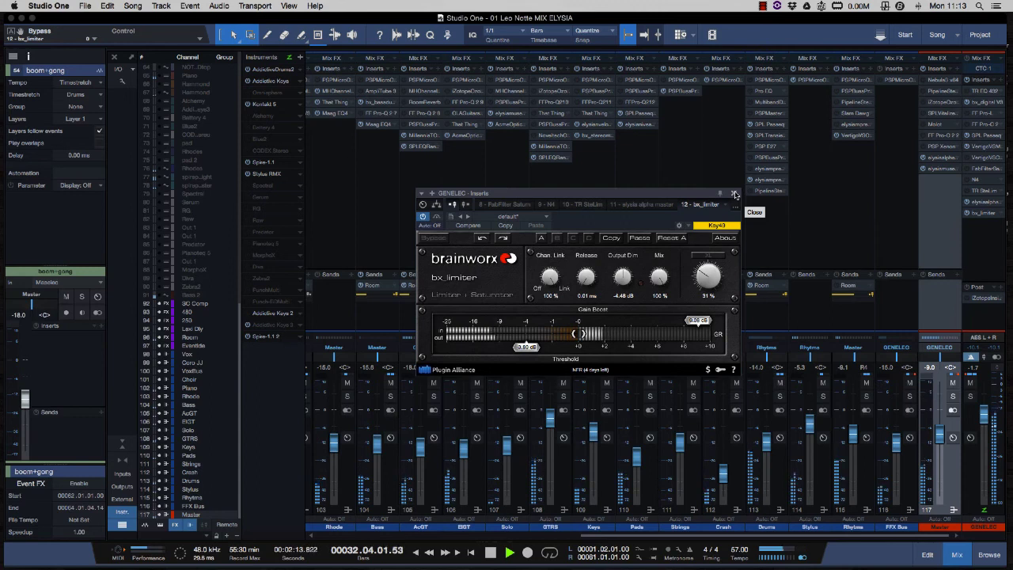
left_click(735, 194)
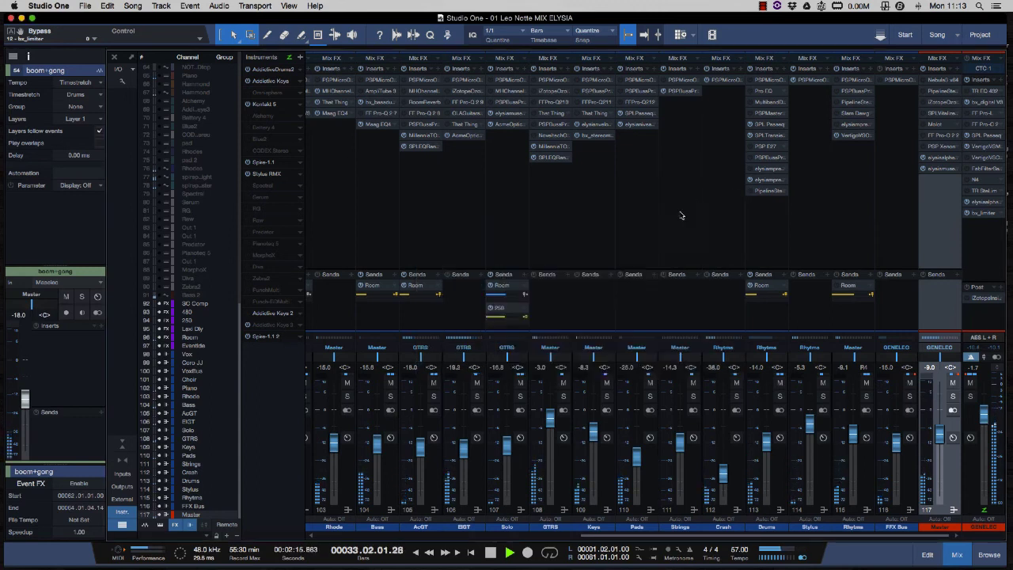
Review the inserts across all the mix buses, from the effects returns to the Master channel, during playback
scroll(647, 228, "left", 6)
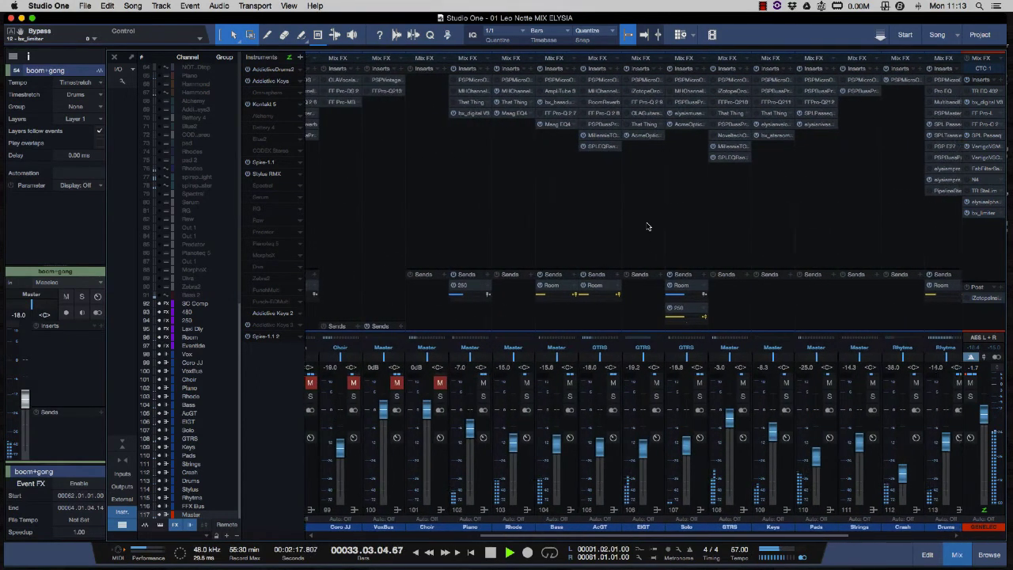
scroll(647, 227, "right", 4)
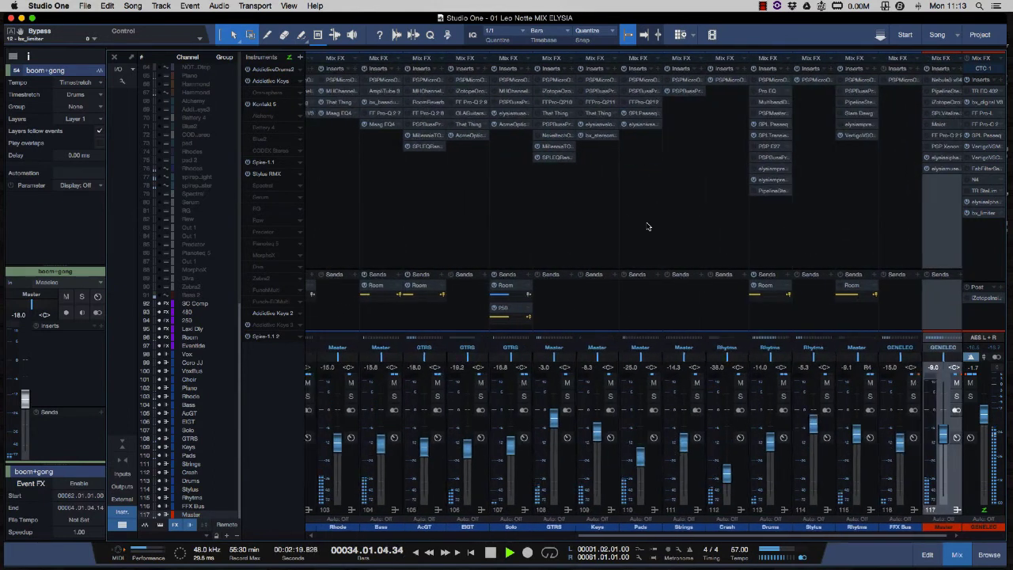
scroll(648, 227, "left", 4)
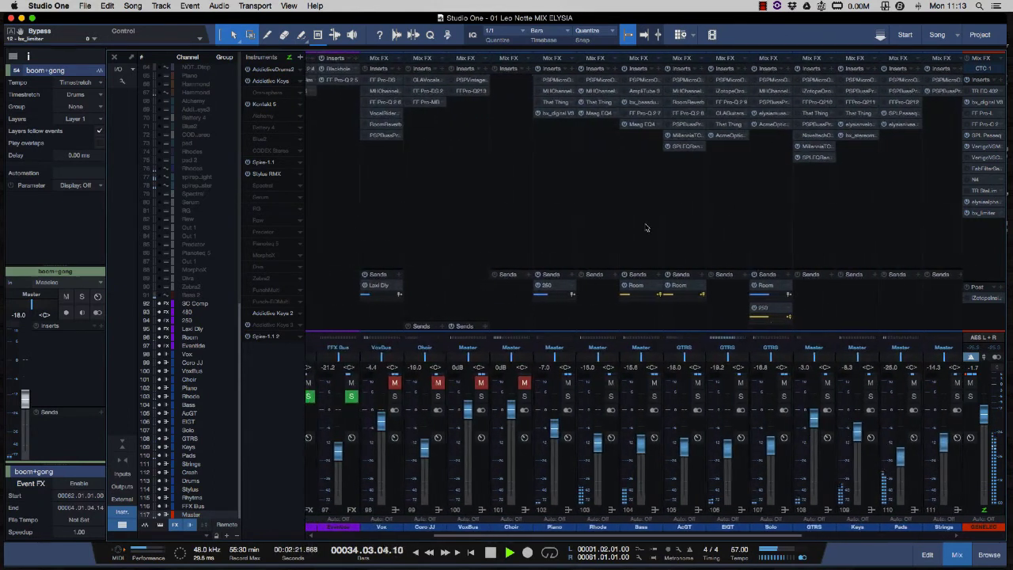
scroll(604, 207, "right", 3)
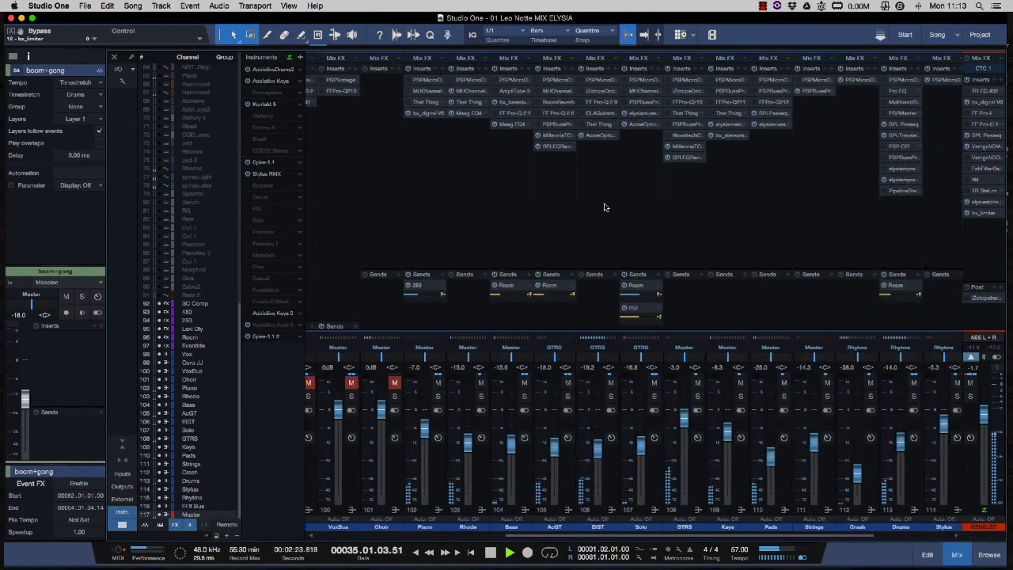
scroll(604, 208, "right", 3)
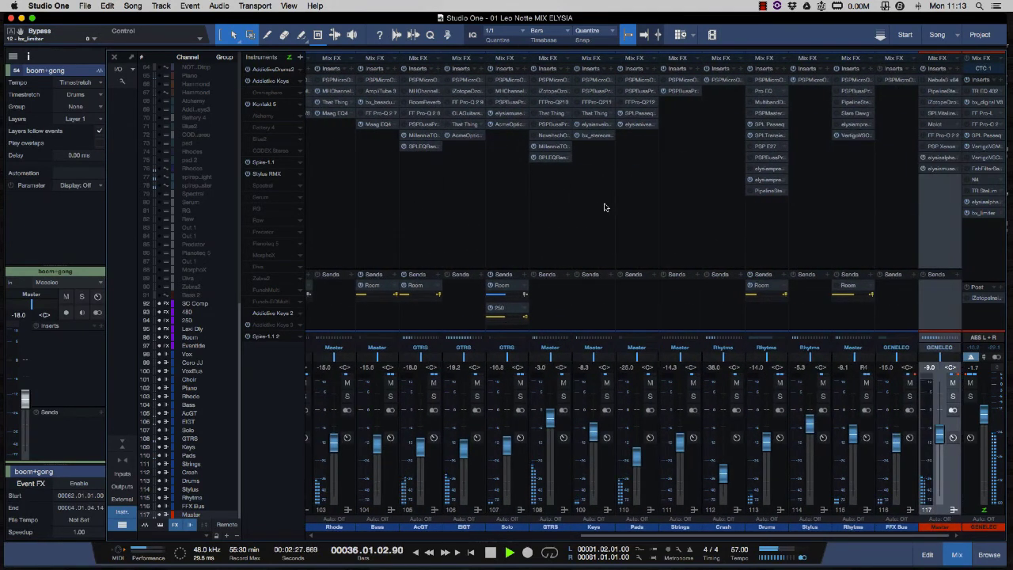
scroll(604, 208, "left", 6)
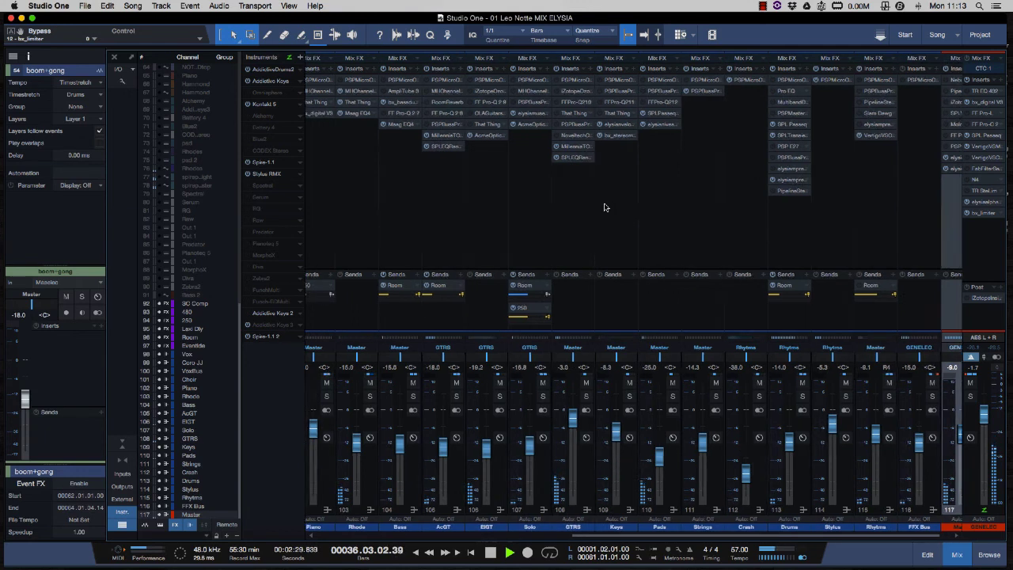
scroll(604, 207, "right", 5)
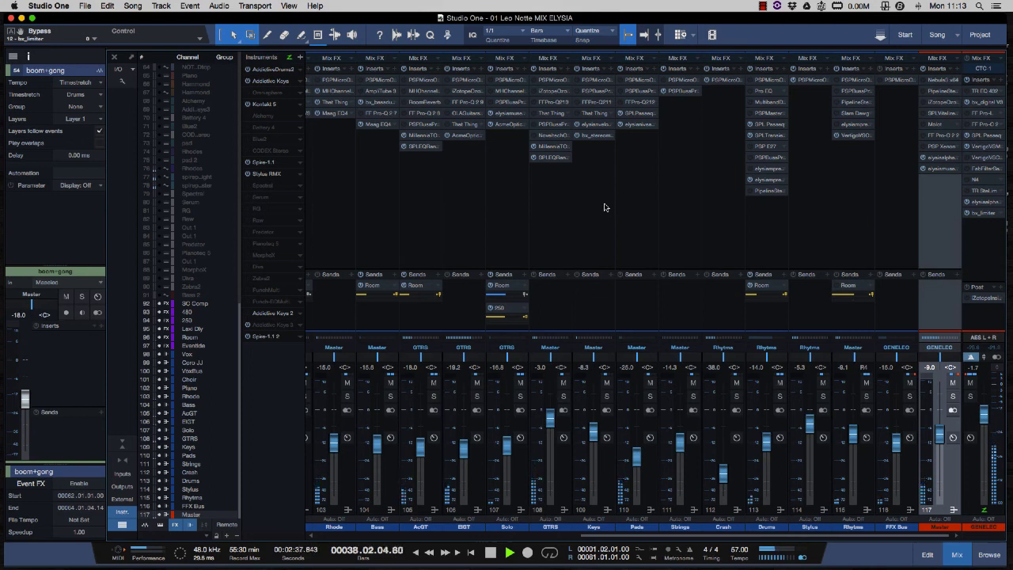
scroll(604, 207, "left", 10)
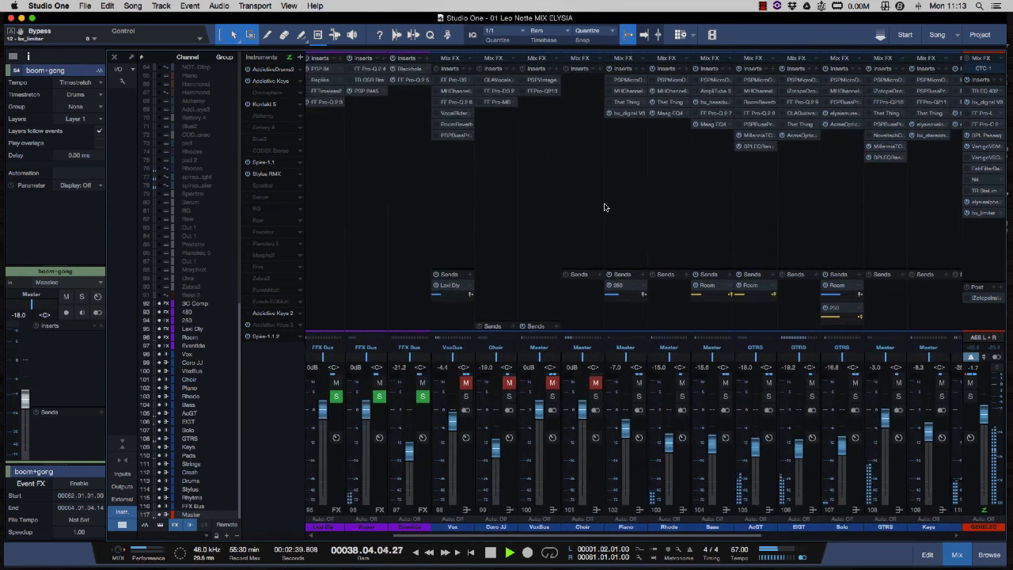
scroll(604, 208, "right", 8)
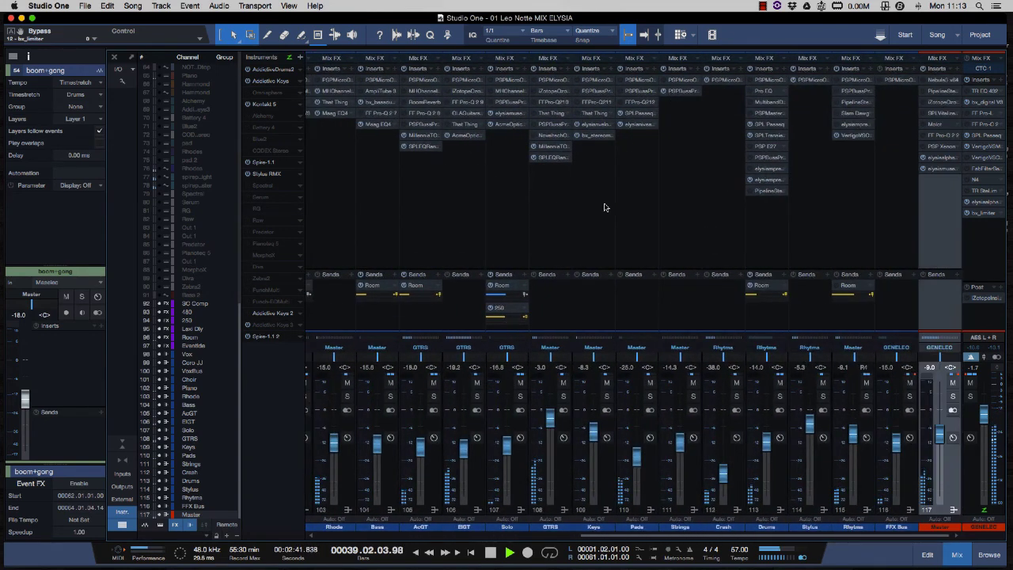